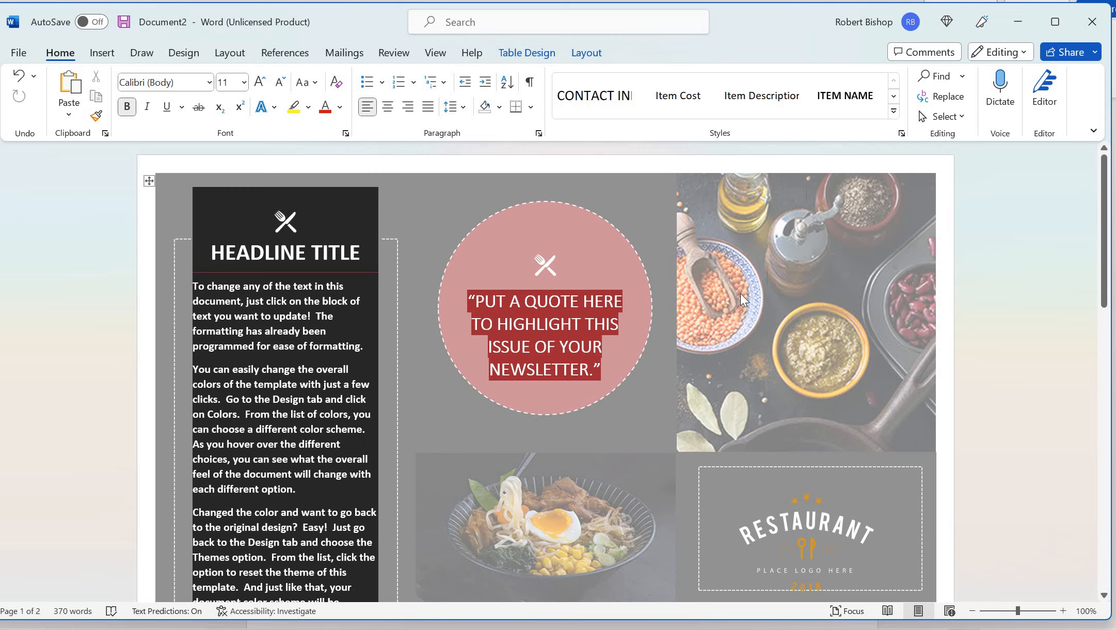
Undo the last edit to the restaurant brochure and show the Insert ribbon
{"action": "key", "text": "ctrl+z"}
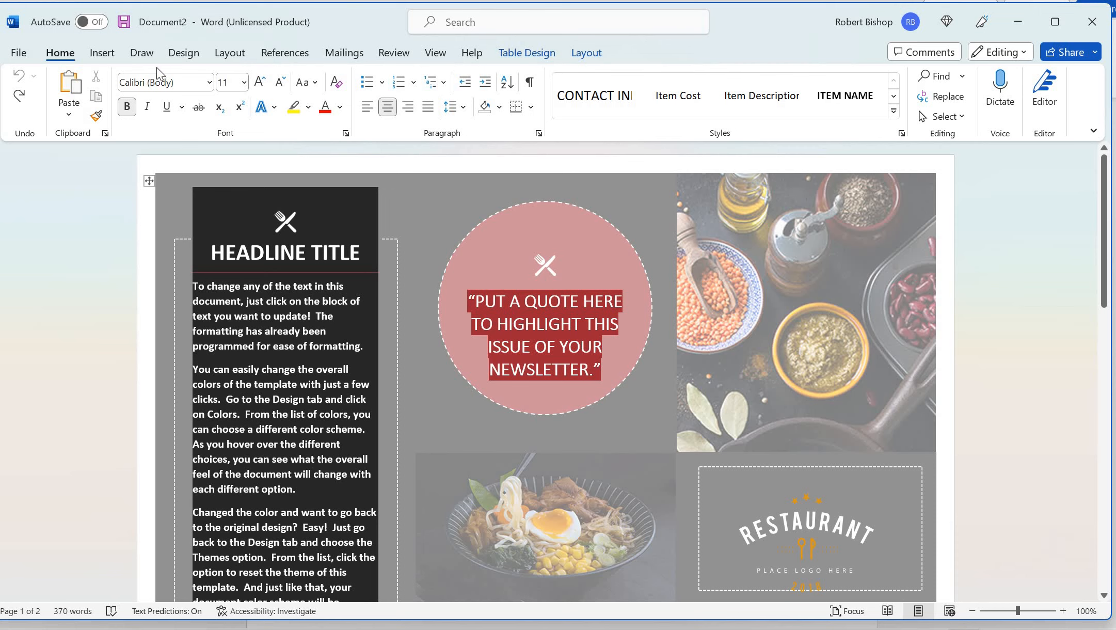
{"action": "left_click", "coordinate": [103, 54]}
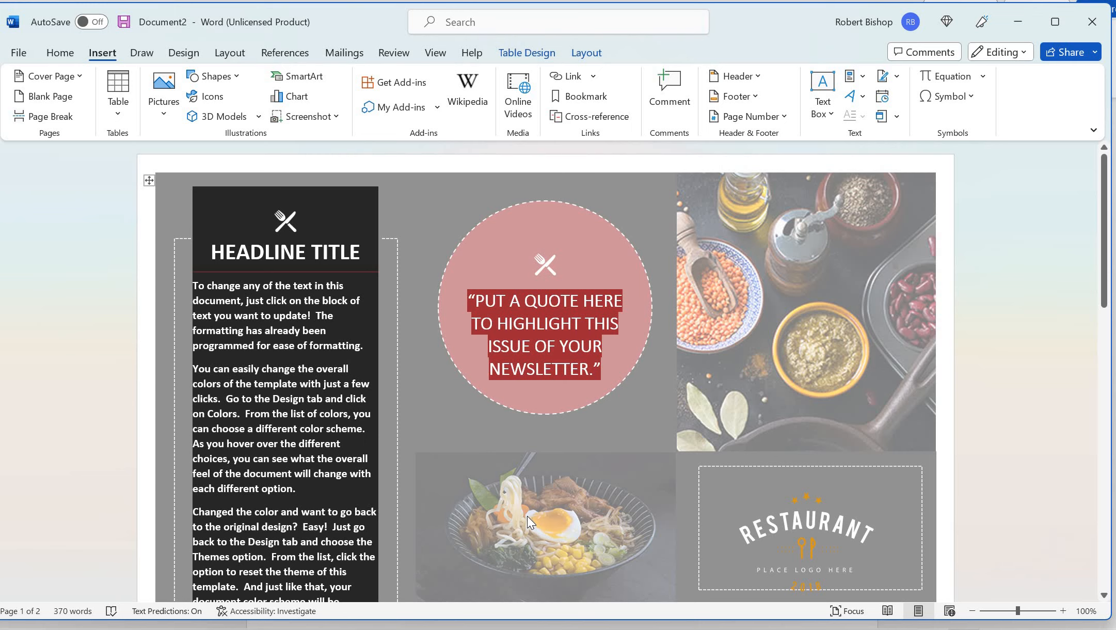
{"action": "scroll", "coordinate": [527, 515], "scroll_direction": "down", "scroll_amount": 10}
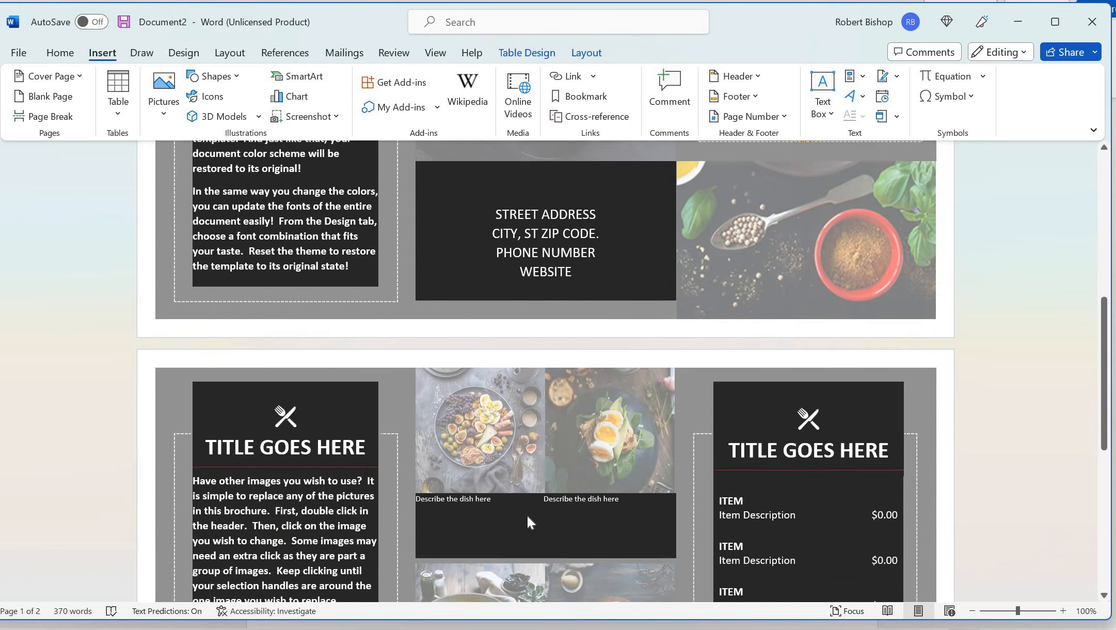
{"action": "scroll", "coordinate": [497, 473], "scroll_direction": "down", "scroll_amount": 5}
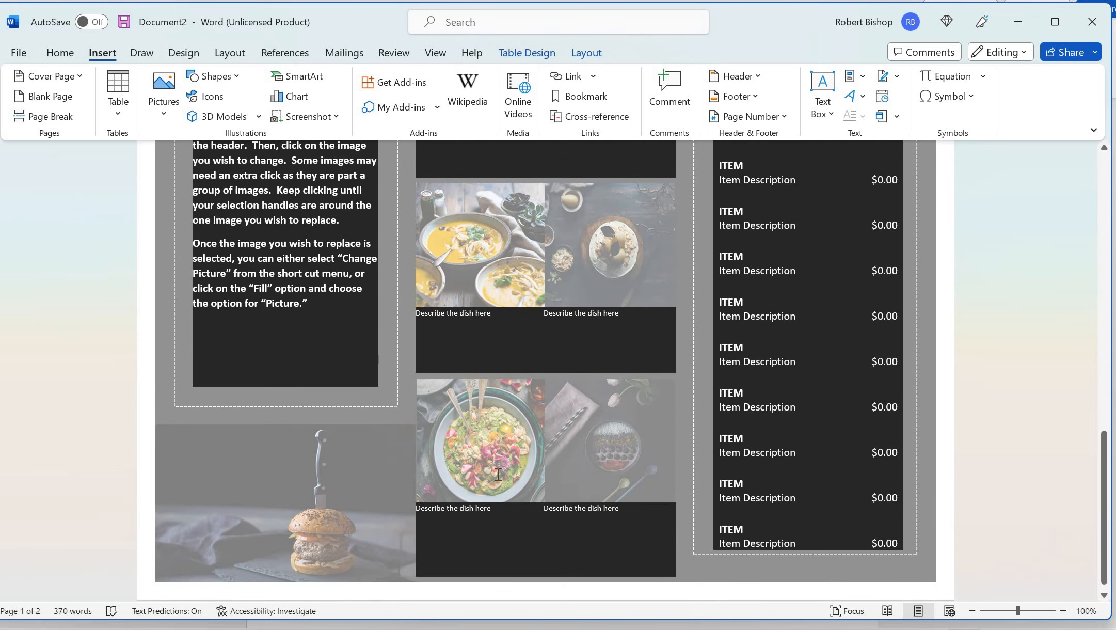
{"action": "scroll", "coordinate": [498, 465], "scroll_direction": "up", "scroll_amount": 7}
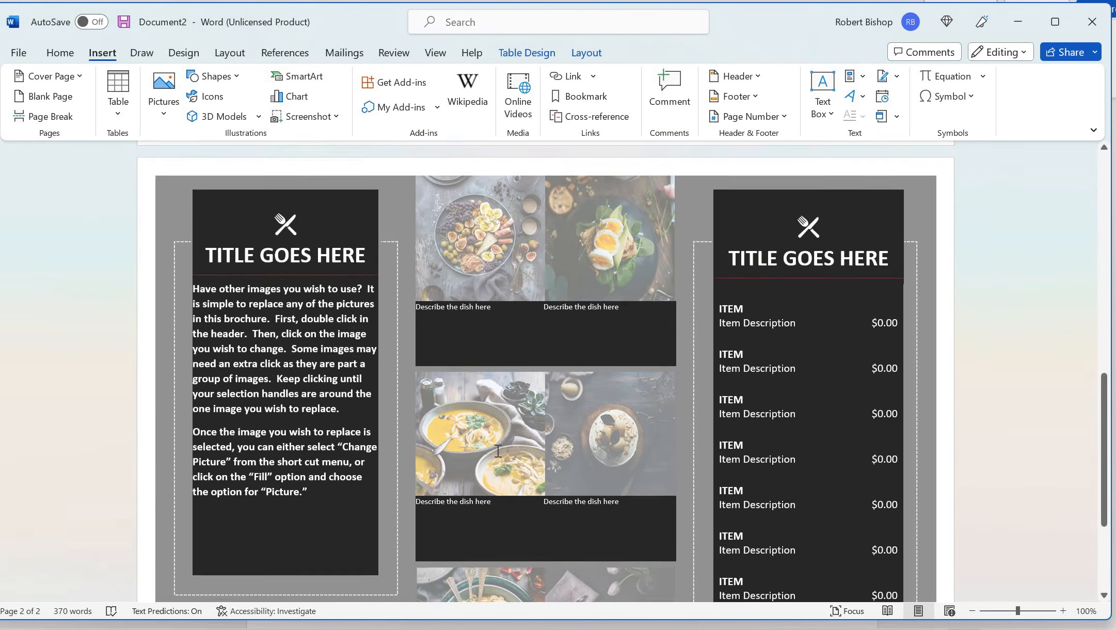
{"action": "scroll", "coordinate": [529, 451], "scroll_direction": "up", "scroll_amount": 6}
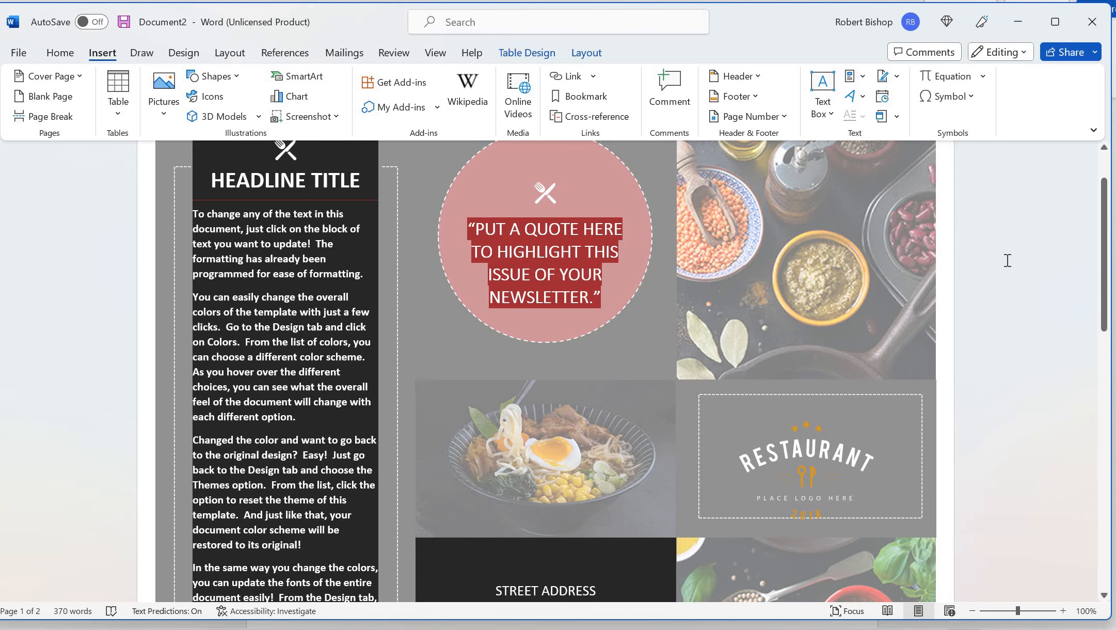
{"action": "scroll", "coordinate": [1007, 260], "scroll_direction": "down", "scroll_amount": 10}
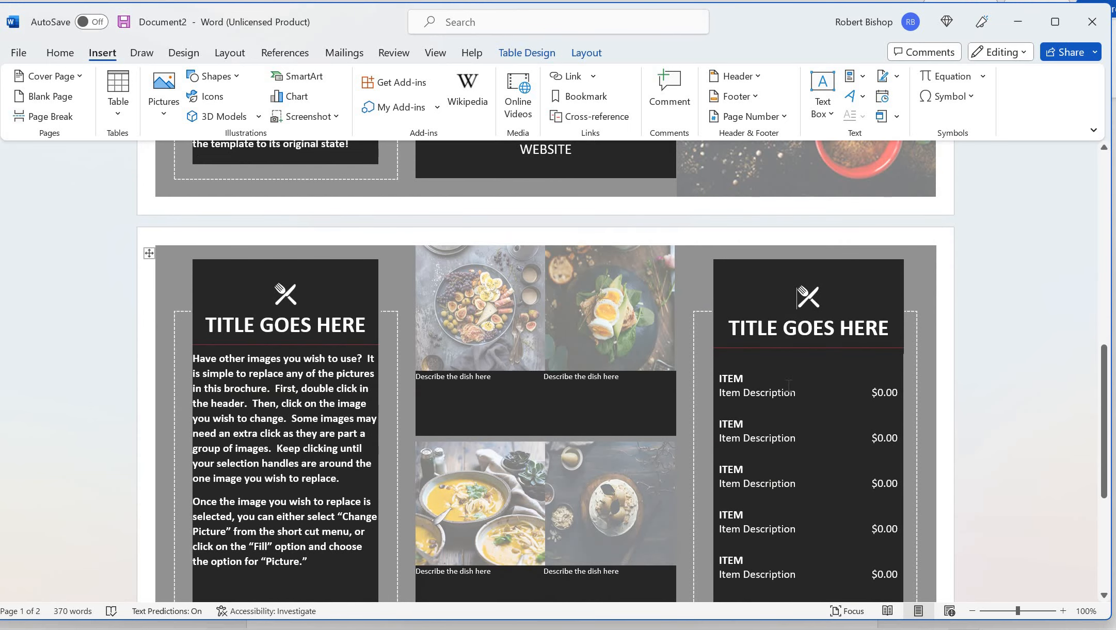
{"action": "left_click", "coordinate": [787, 392]}
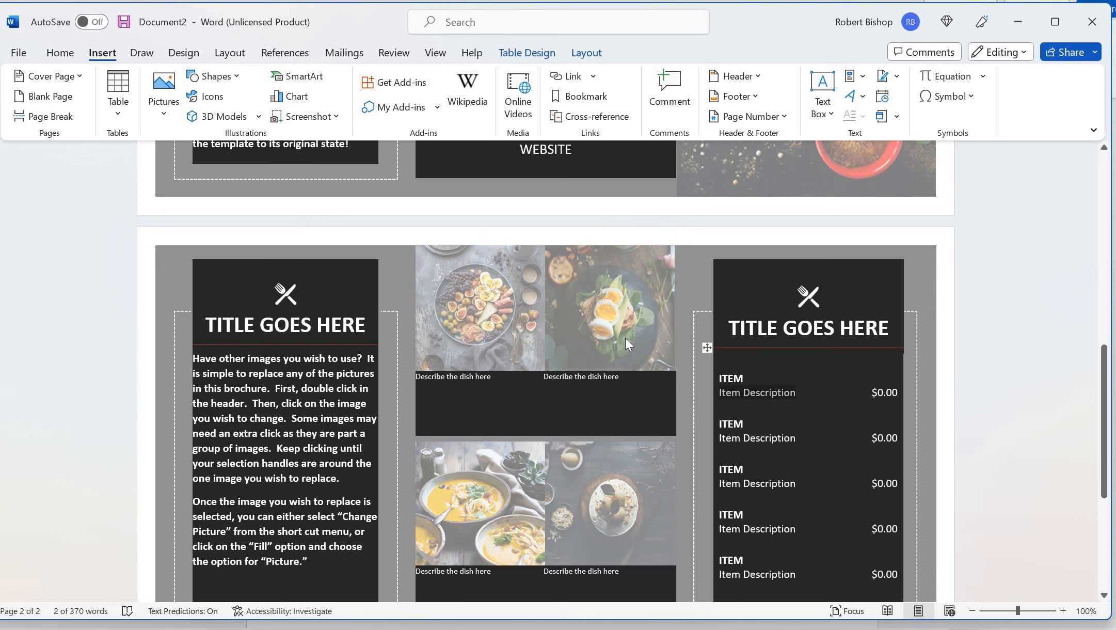
{"action": "right_click", "coordinate": [626, 338]}
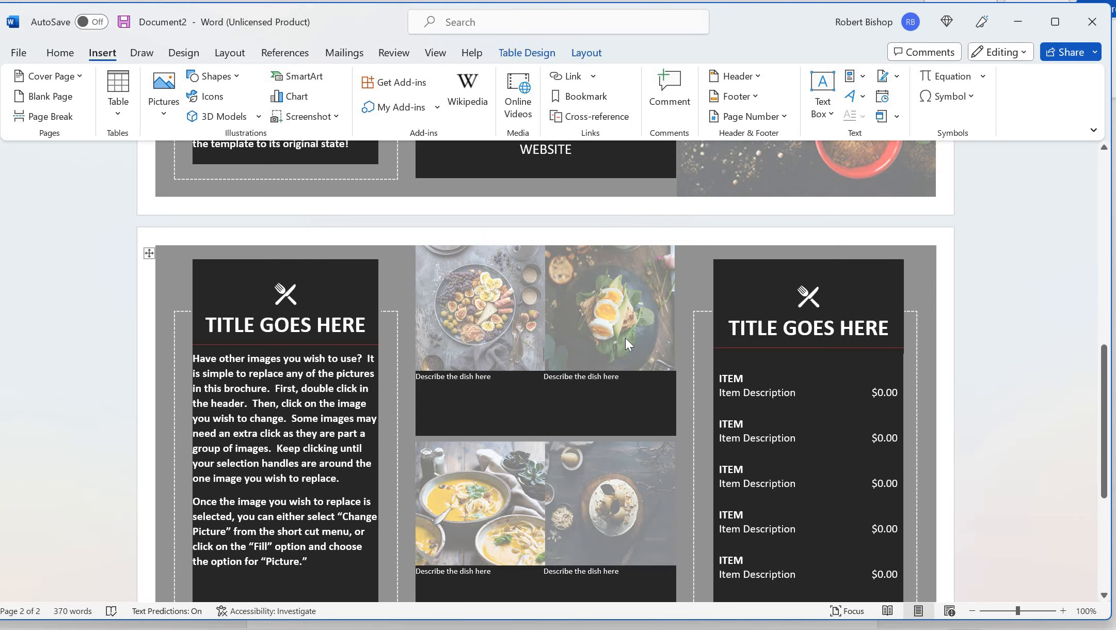
{"action": "left_click", "coordinate": [598, 321]}
{"action": "left_click", "coordinate": [599, 321]}
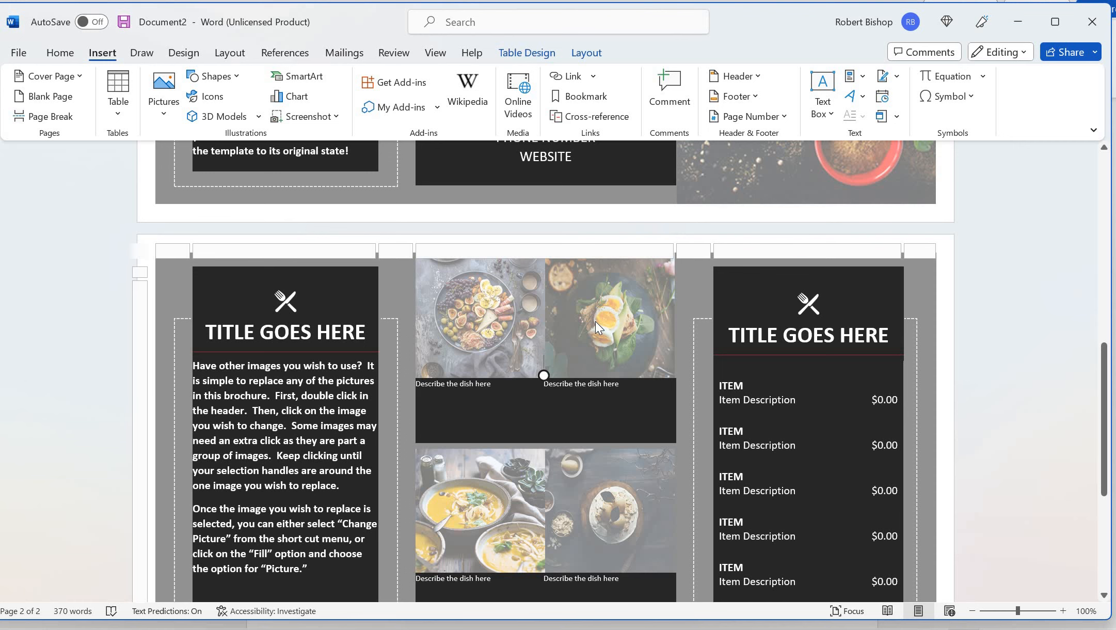
{"action": "scroll", "coordinate": [770, 483], "scroll_direction": "up", "scroll_amount": 8}
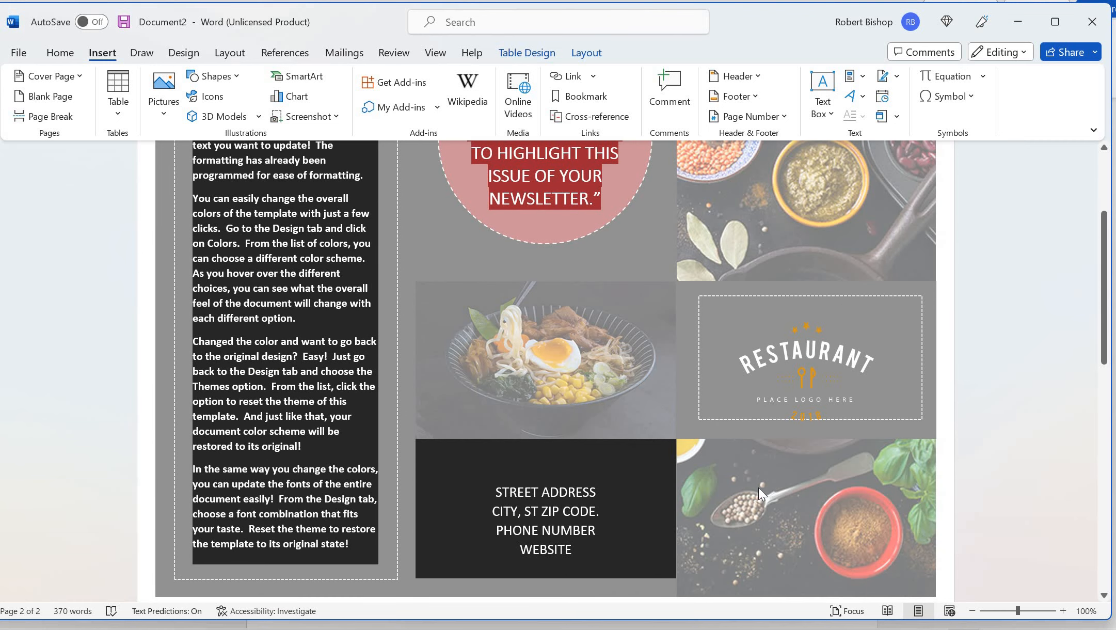
{"action": "scroll", "coordinate": [759, 487], "scroll_direction": "up", "scroll_amount": 4}
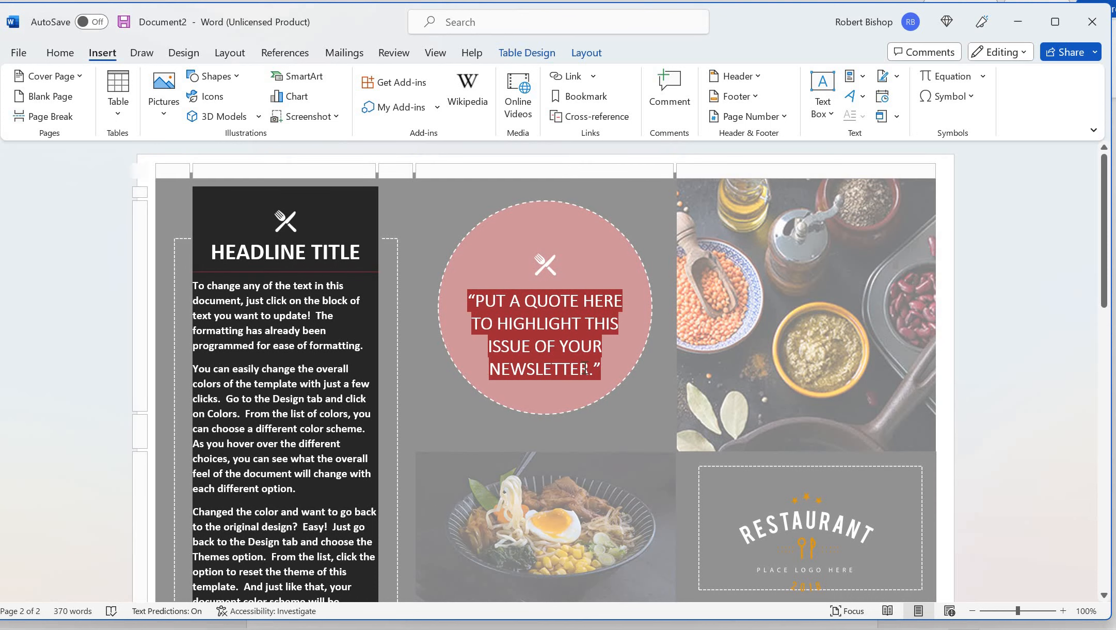
{"action": "left_click", "coordinate": [604, 372]}
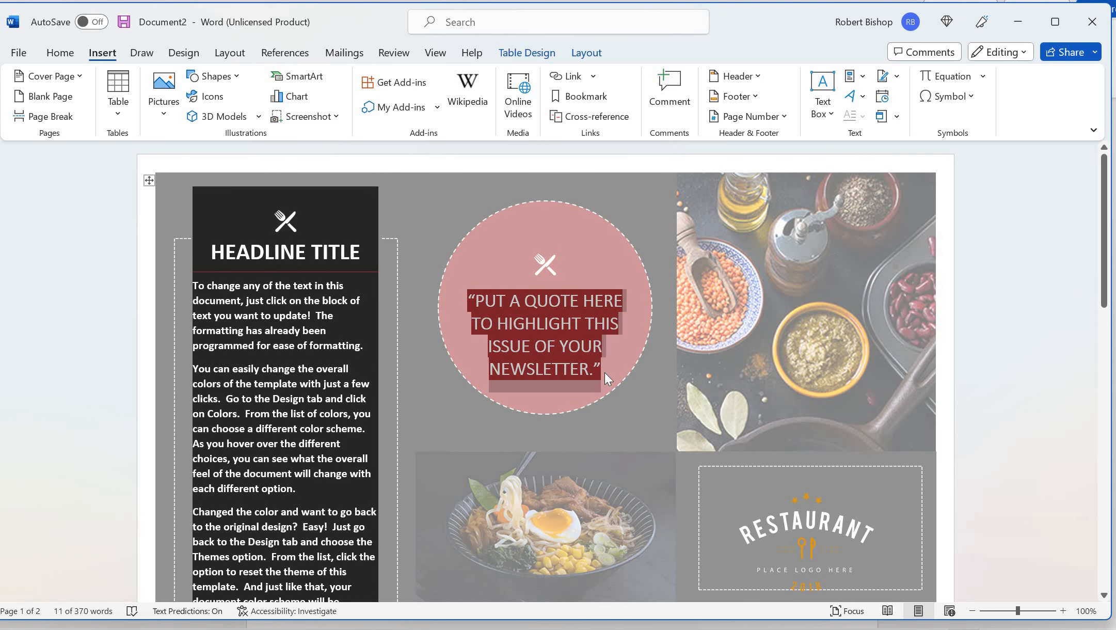
Delete the placeholder quote from the pink circle and bring up the Pictures choices
{"action": "key", "text": "Delete"}
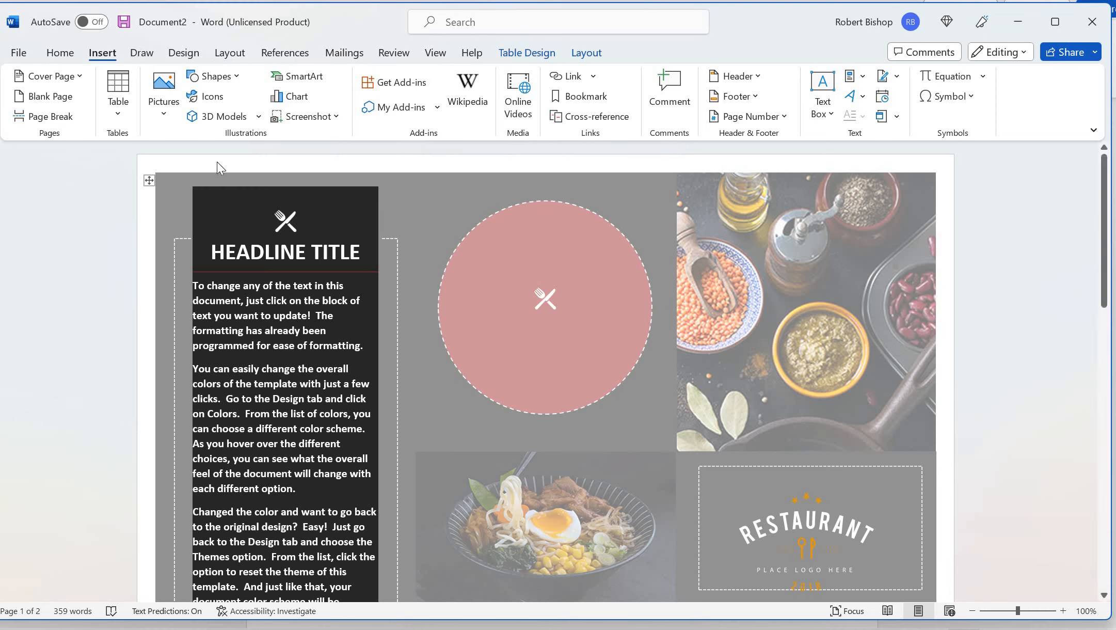
{"action": "left_click", "coordinate": [169, 108]}
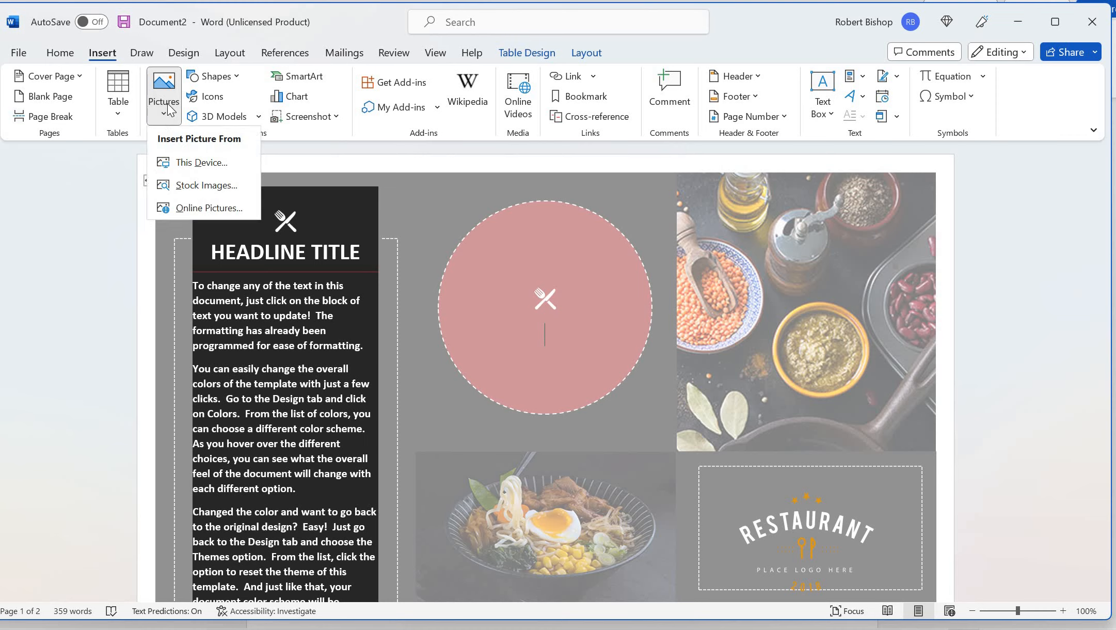
Search online pictures for 'pup' and insert the pupusa photo with shredded slaw
{"action": "left_click", "coordinate": [210, 212]}
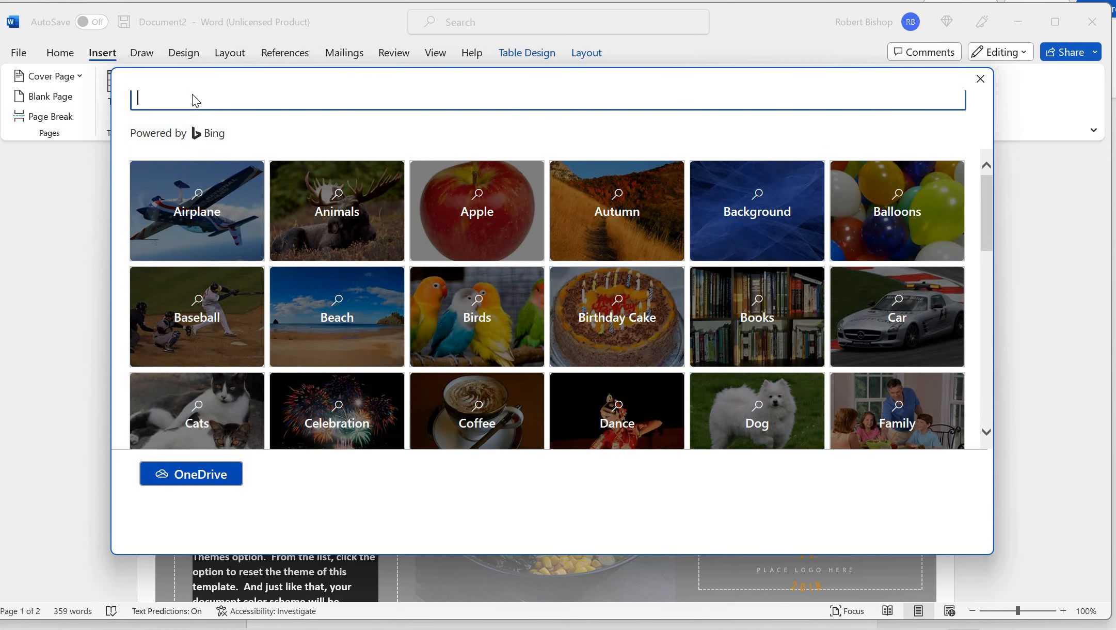
{"action": "type", "text": "pupusas"}
{"action": "key", "text": "Return"}
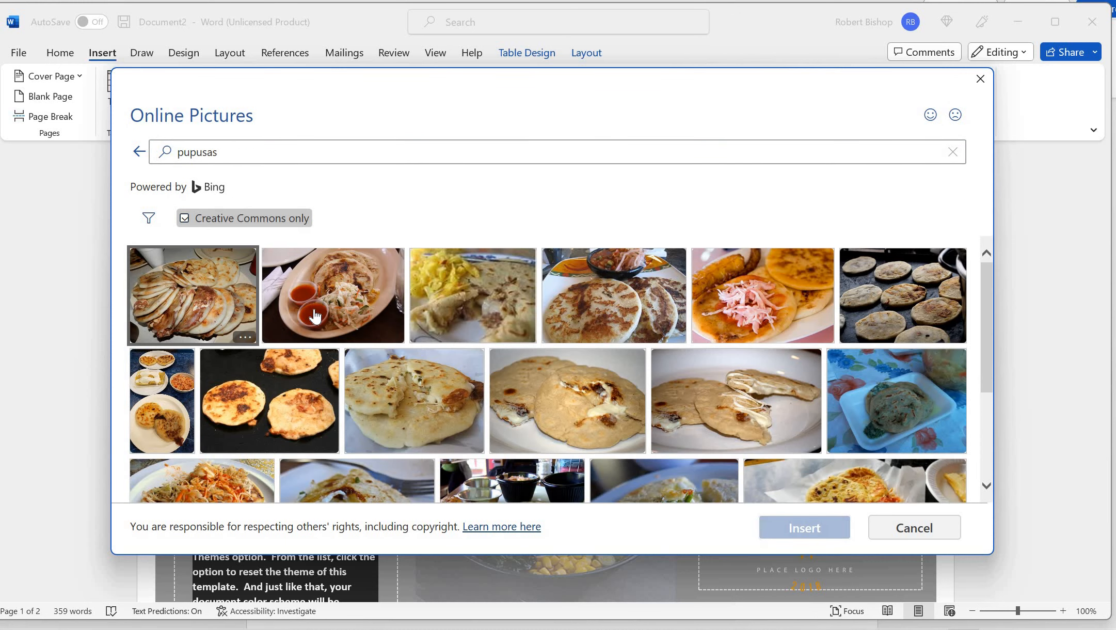
{"action": "left_click", "coordinate": [779, 293]}
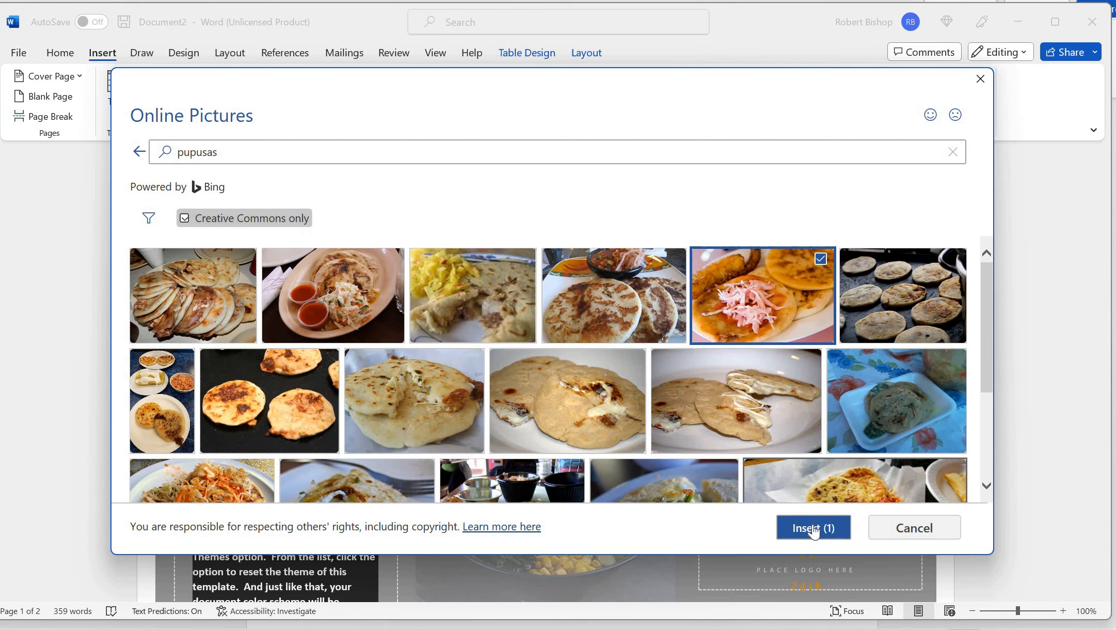
{"action": "left_click", "coordinate": [814, 527]}
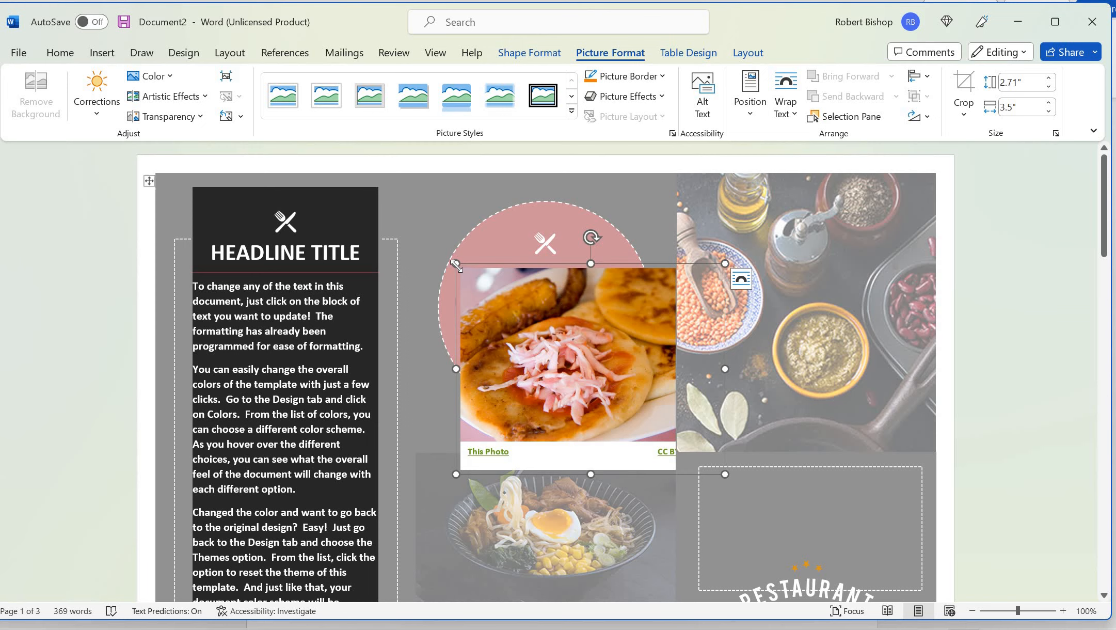
Enlarge the pupusa photo to about 3.82" wide, then deselect it
{"action": "left_click_drag", "start_coordinate": [436, 266], "coordinate": [432, 261]}
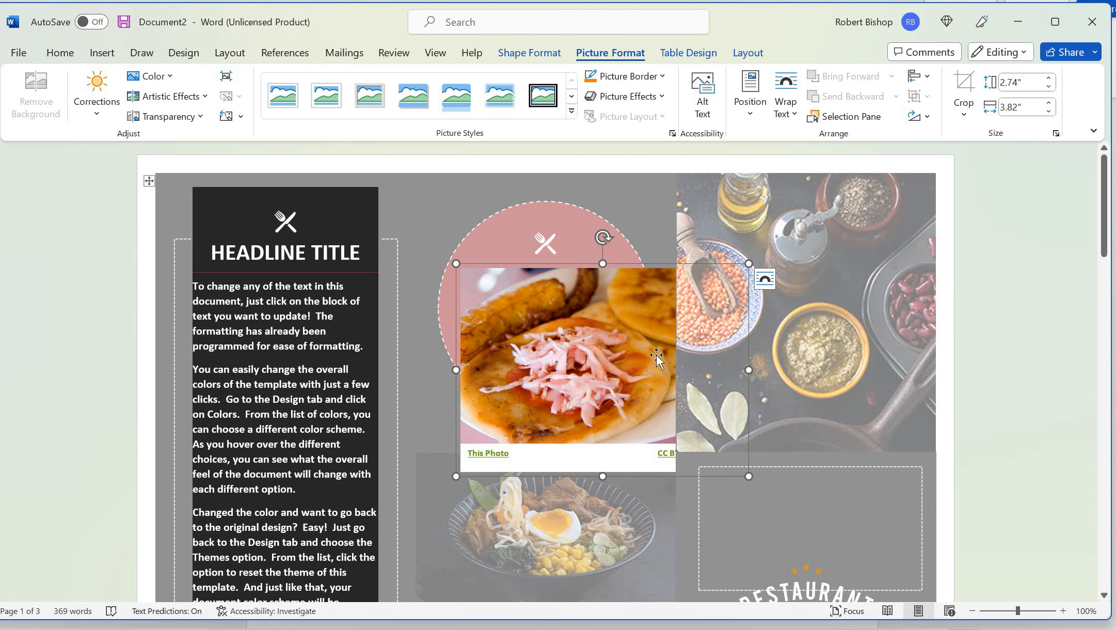
{"action": "left_click", "coordinate": [809, 350]}
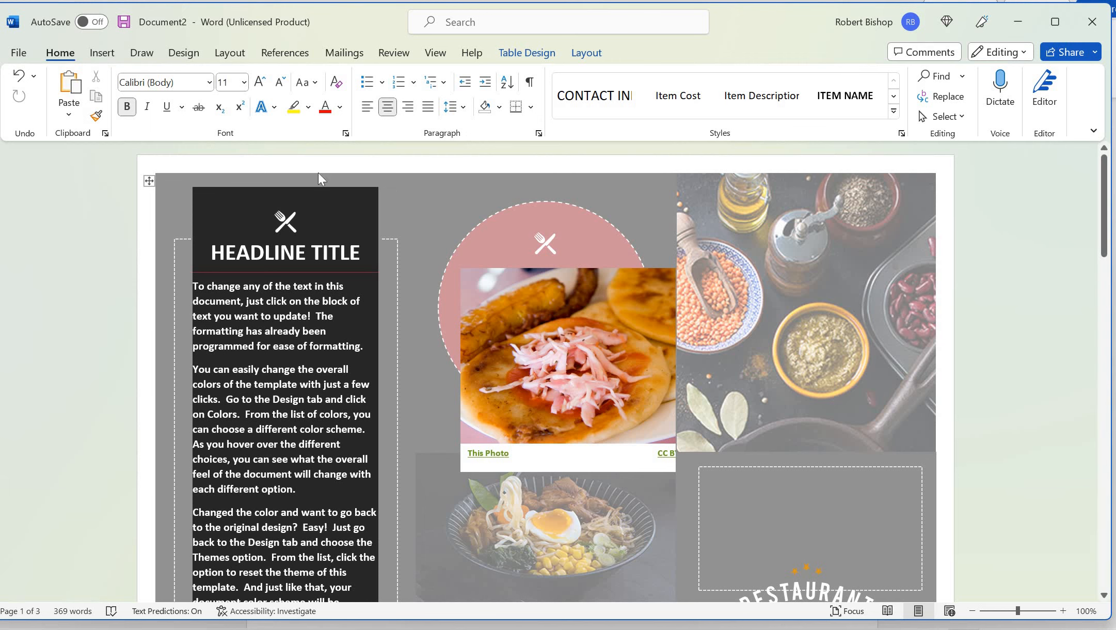
Search online pictures for 'bi bin ba'
{"action": "left_click", "coordinate": [106, 57]}
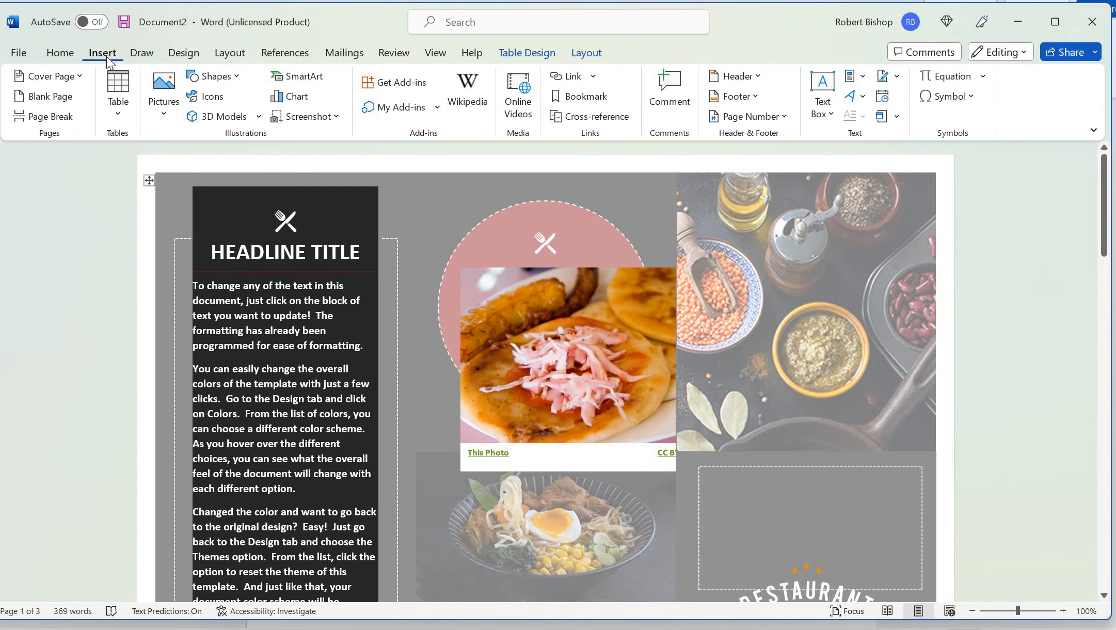
{"action": "left_click", "coordinate": [170, 121]}
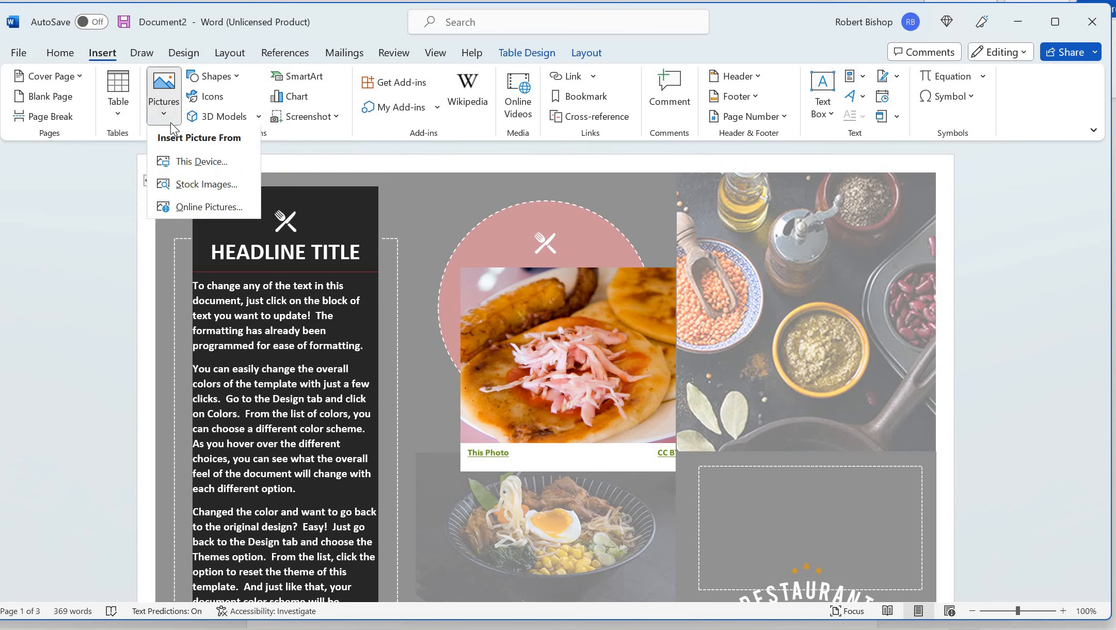
{"action": "left_click", "coordinate": [193, 208]}
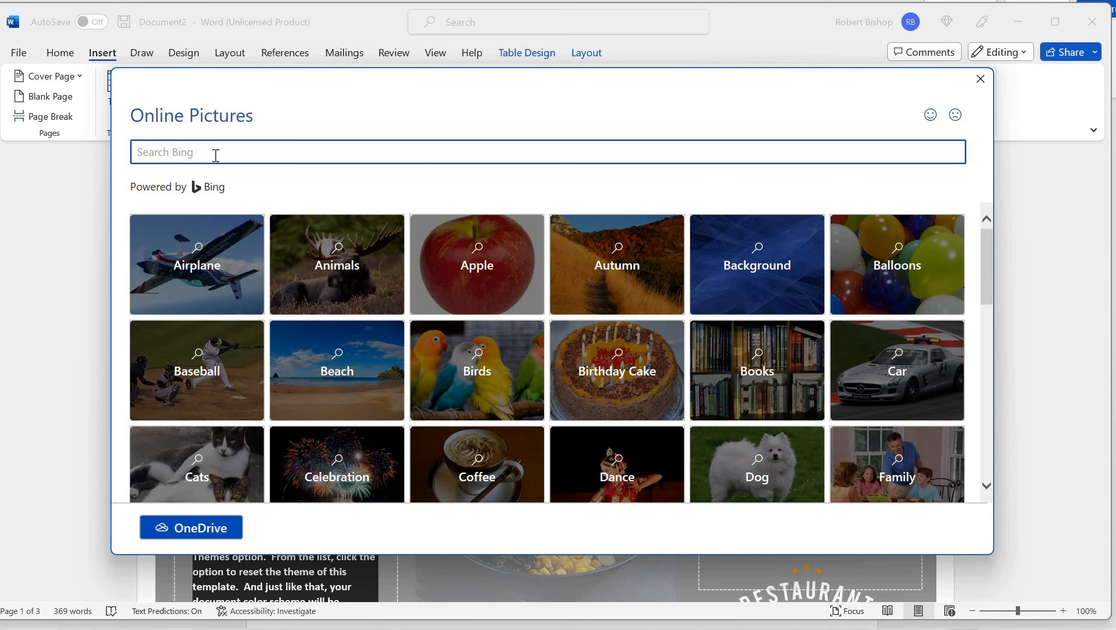
{"action": "left_click", "coordinate": [216, 155]}
{"action": "type", "text": "bi bin bap"}
{"action": "key", "text": "Return"}
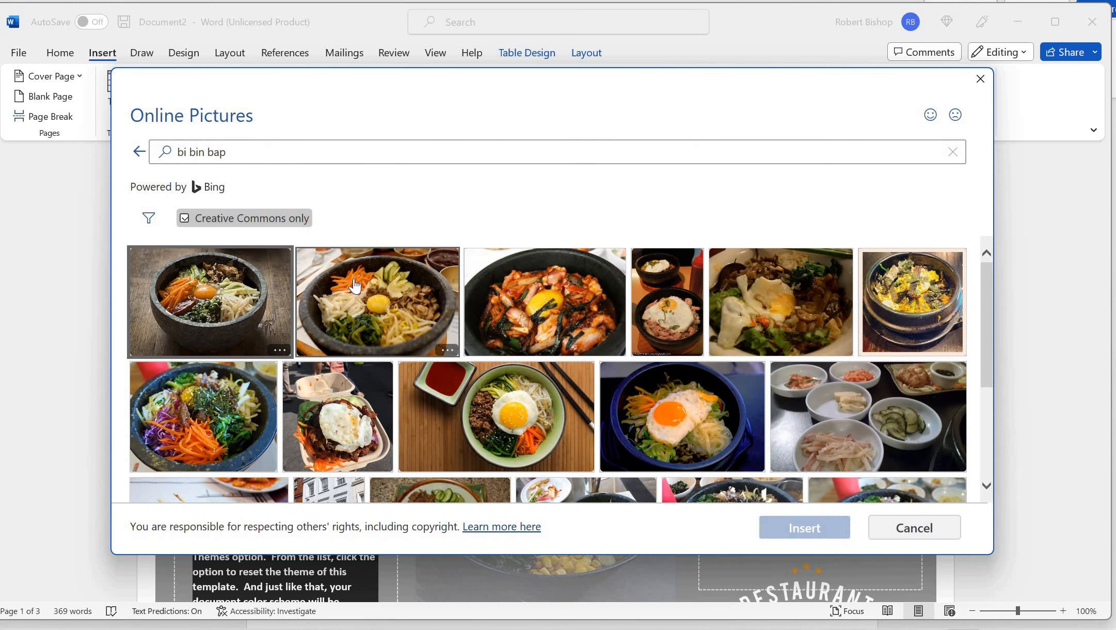
Insert the stone-bowl bibimbap photo at top right, stretch it taller, and go to File Home
{"action": "left_click", "coordinate": [354, 278]}
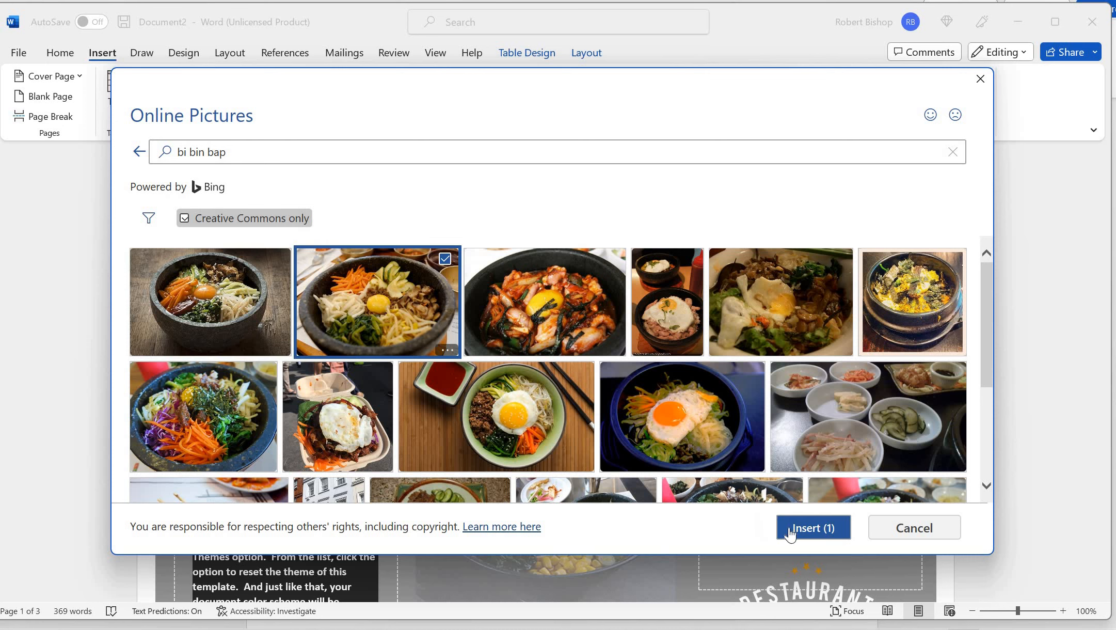
{"action": "left_click", "coordinate": [825, 529]}
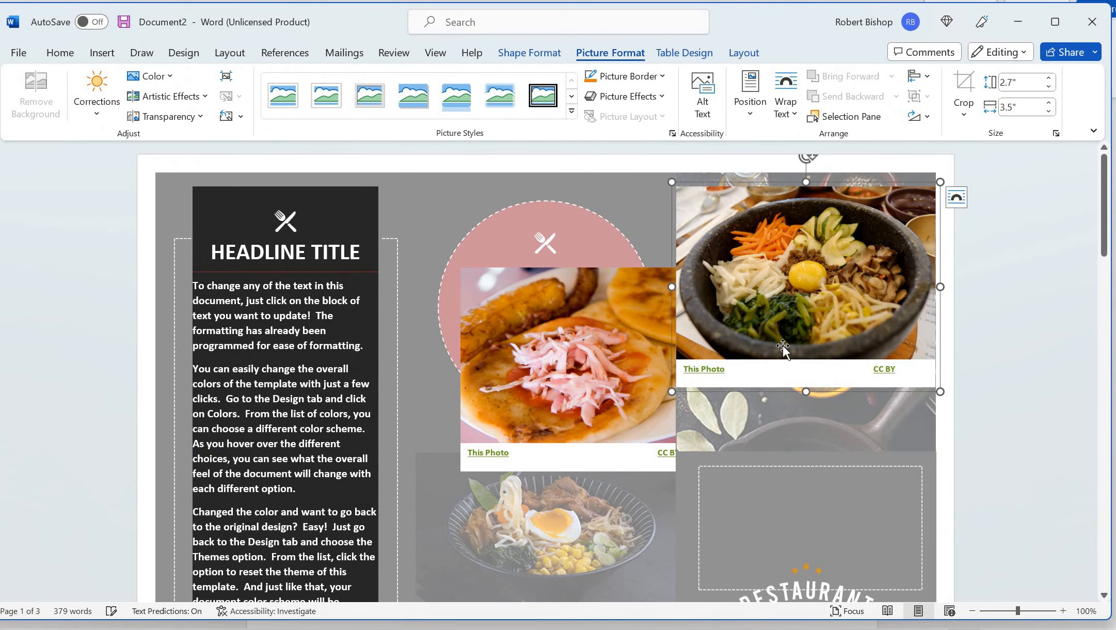
{"action": "left_click_drag", "start_coordinate": [807, 392], "coordinate": [809, 435]}
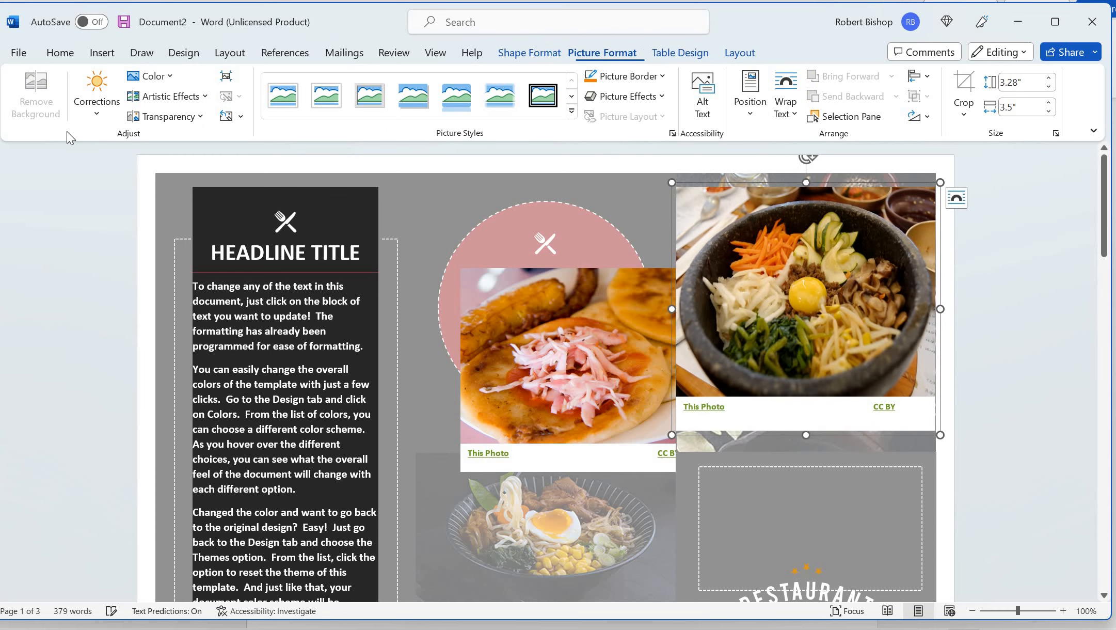
{"action": "left_click", "coordinate": [23, 54]}
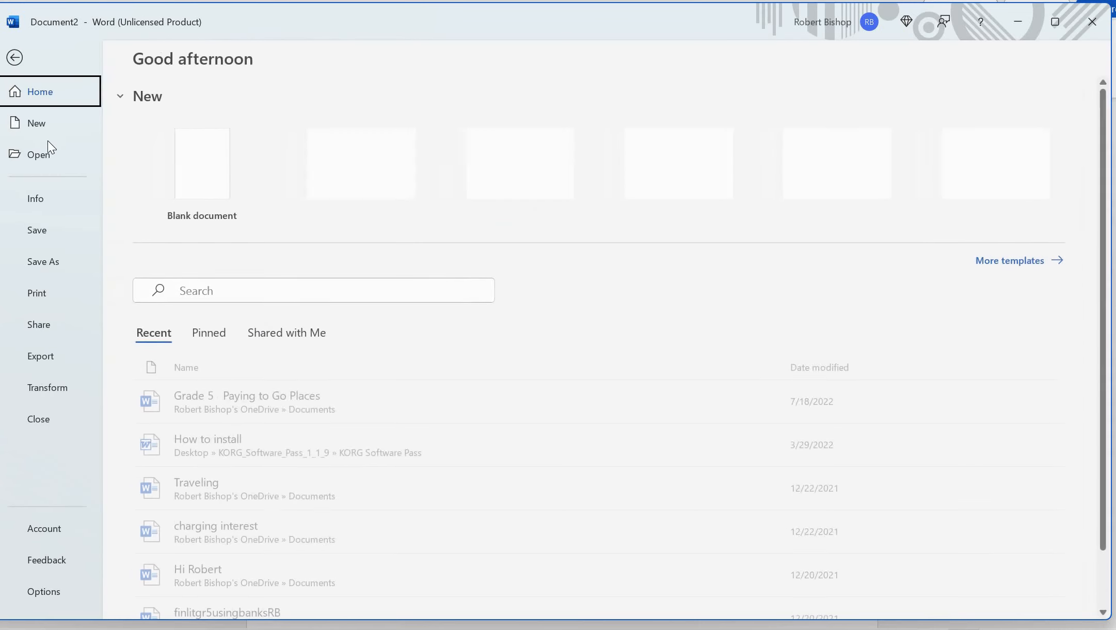
Create a new blank document and insert an online yakitori photo found by searching 'yak'
{"action": "left_click", "coordinate": [49, 120]}
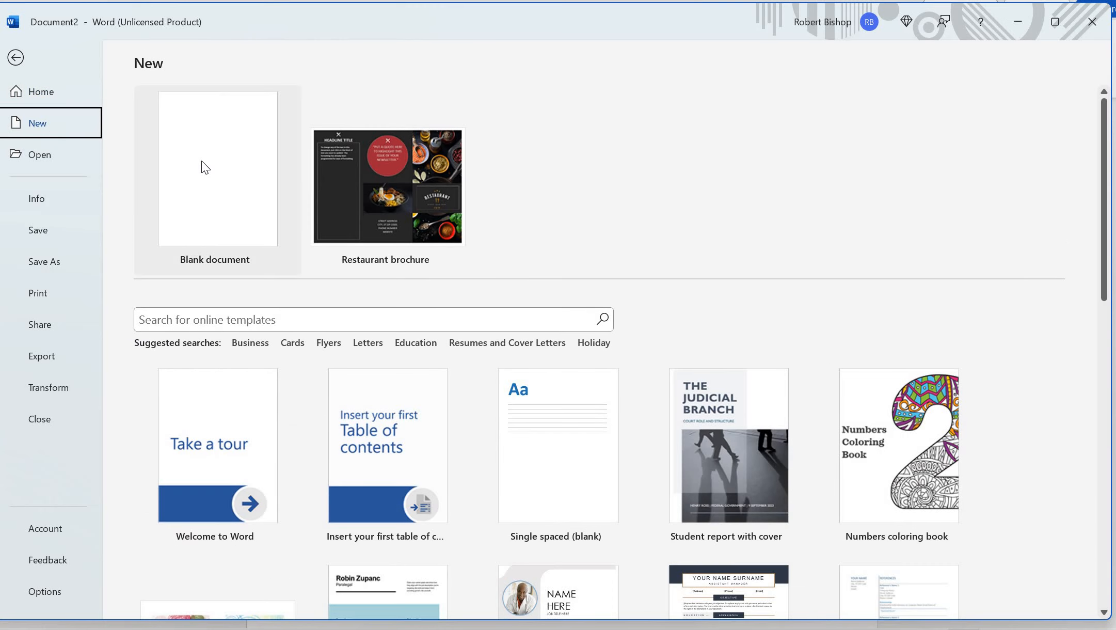
{"action": "left_click", "coordinate": [202, 165]}
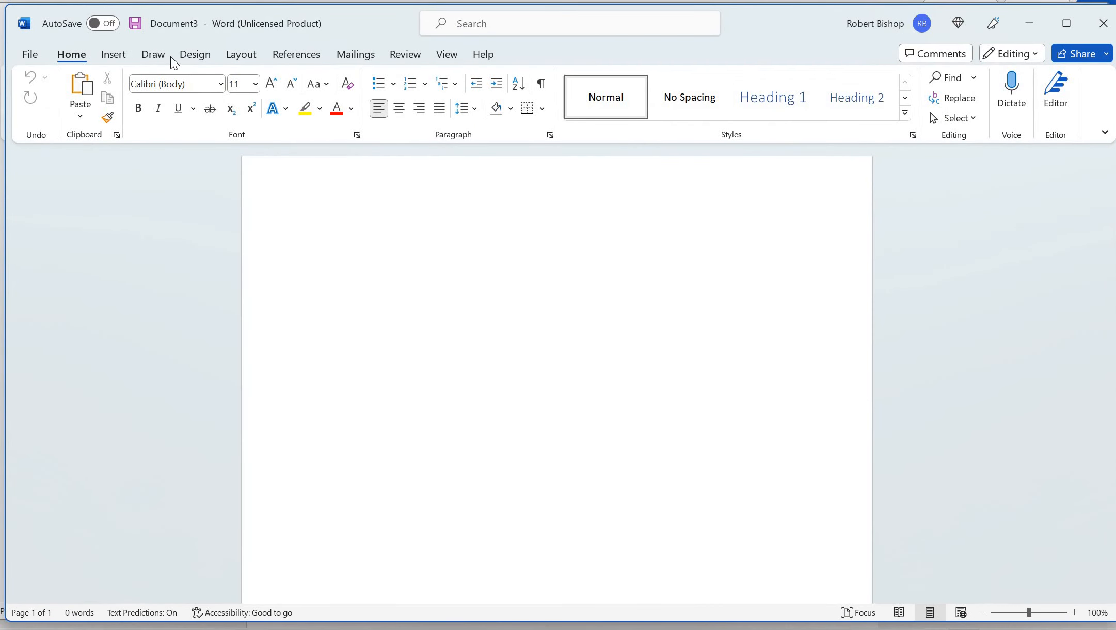
{"action": "left_click", "coordinate": [122, 52]}
{"action": "left_click", "coordinate": [177, 113]}
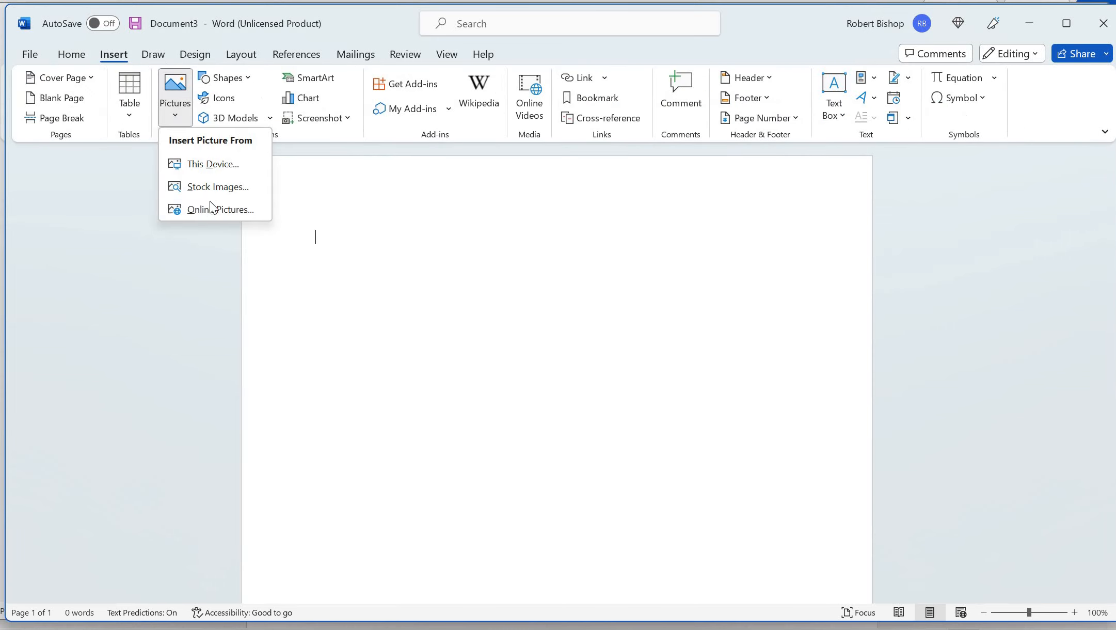
{"action": "left_click", "coordinate": [213, 209]}
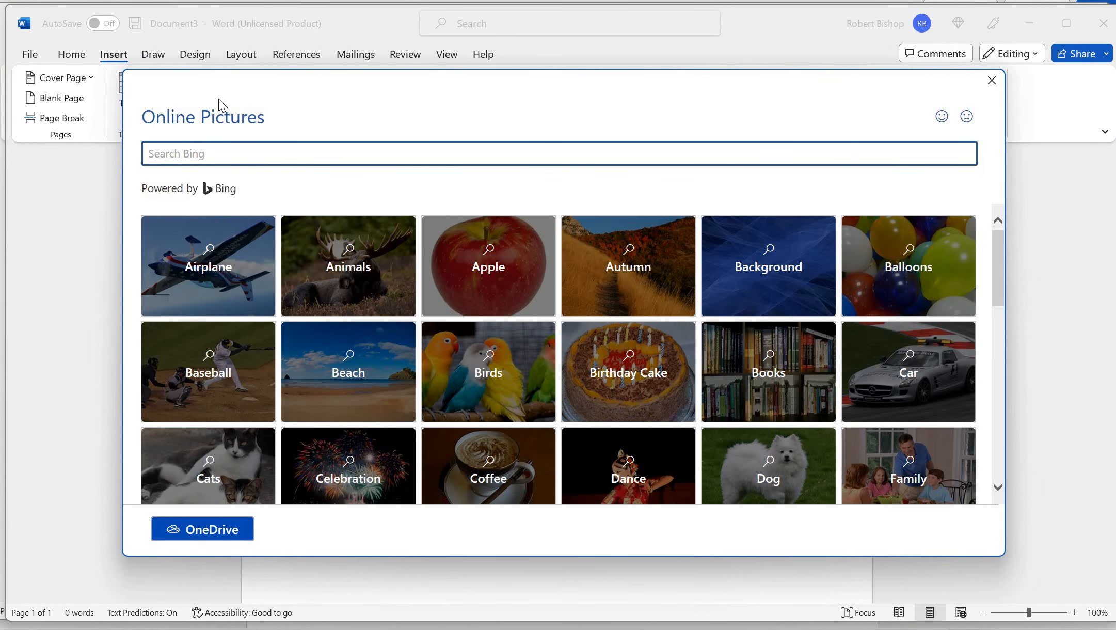
{"action": "left_click", "coordinate": [203, 158]}
{"action": "type", "text": "yakitori"}
{"action": "key", "text": "Return"}
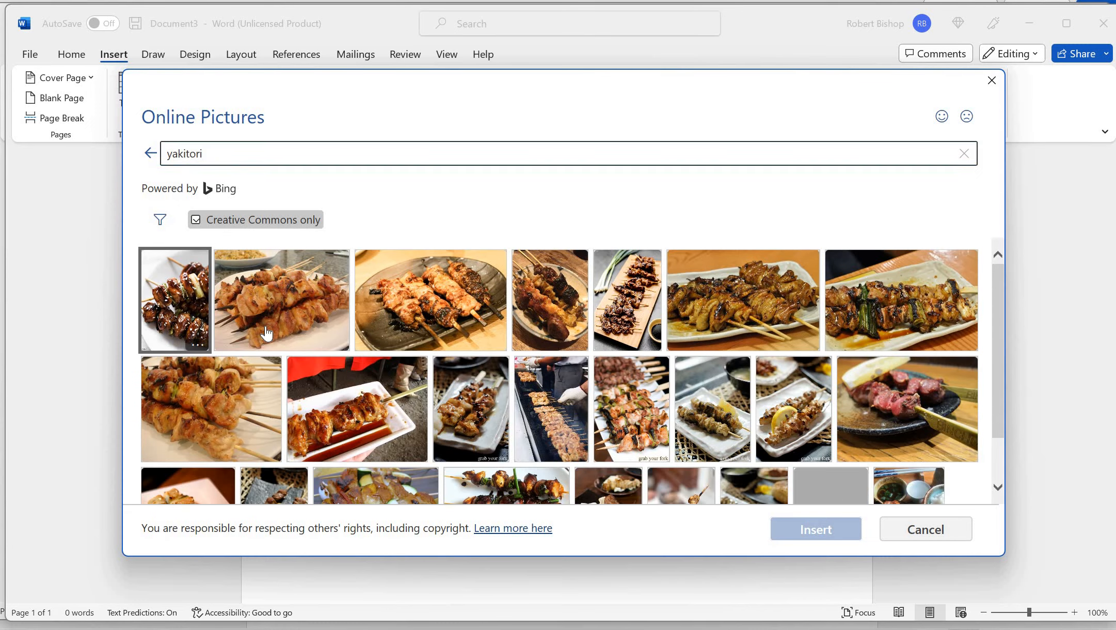
{"action": "double_click", "coordinate": [407, 311]}
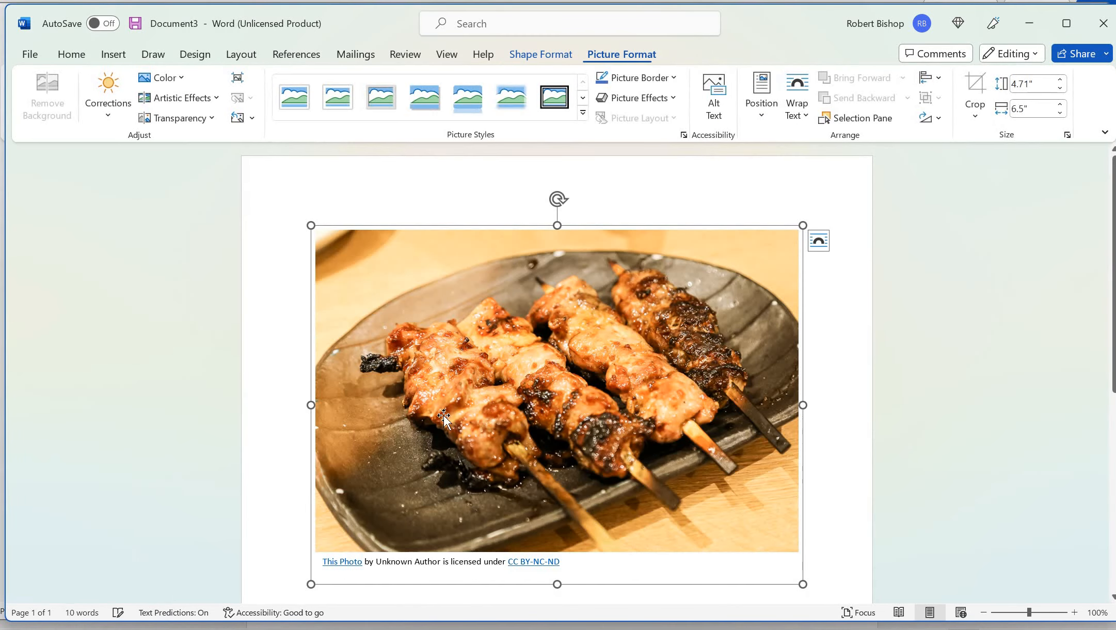
Shrink the yakitori photo's credit frame and resize the photo to fill it
{"action": "left_click", "coordinate": [565, 481]}
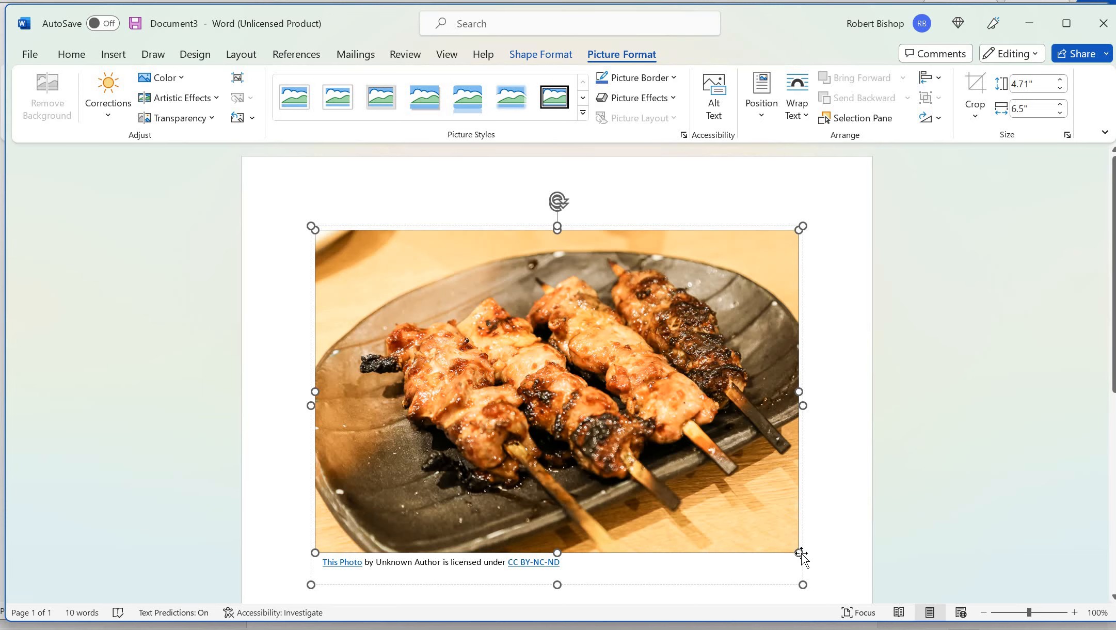
{"action": "left_click_drag", "start_coordinate": [745, 527], "coordinate": [501, 410]}
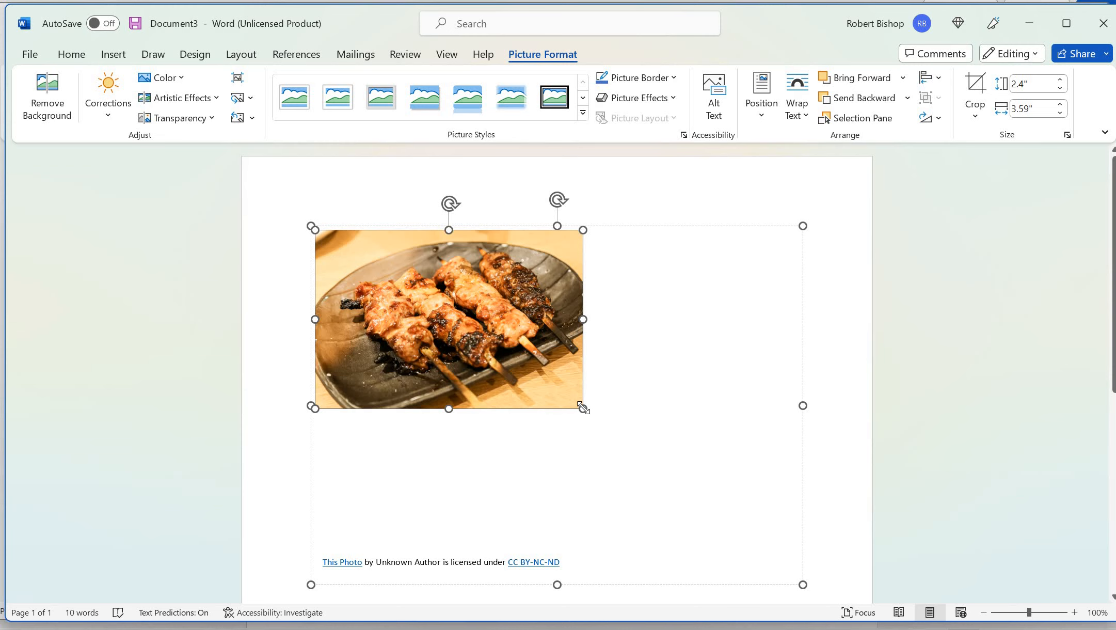
{"action": "left_click_drag", "start_coordinate": [584, 408], "coordinate": [630, 440]}
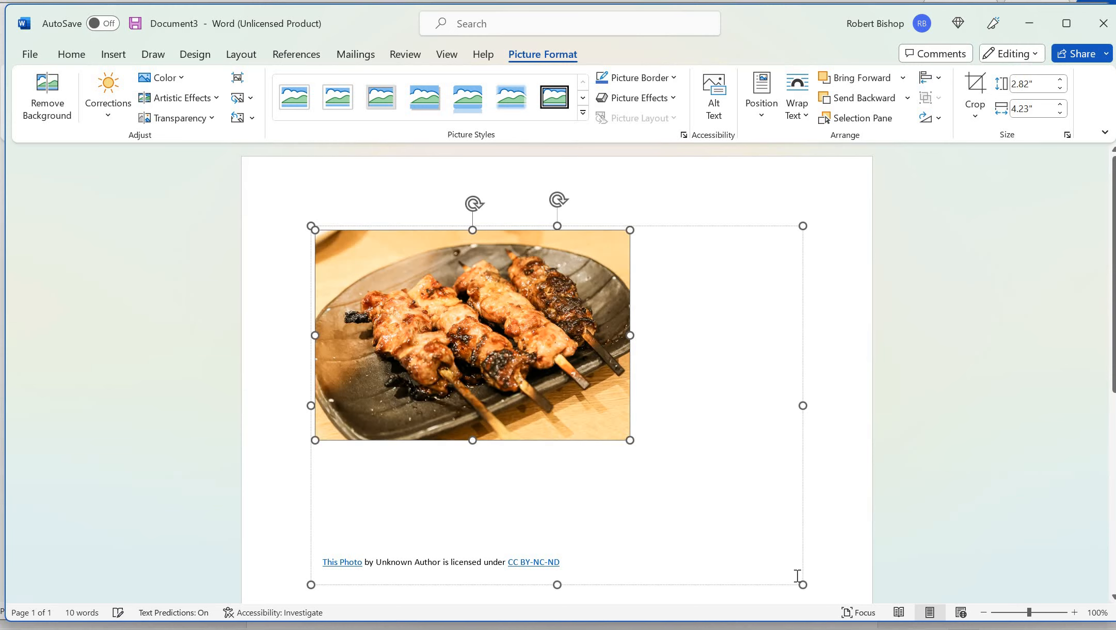
{"action": "left_click_drag", "start_coordinate": [803, 585], "coordinate": [655, 456]}
{"action": "left_click", "coordinate": [519, 358]}
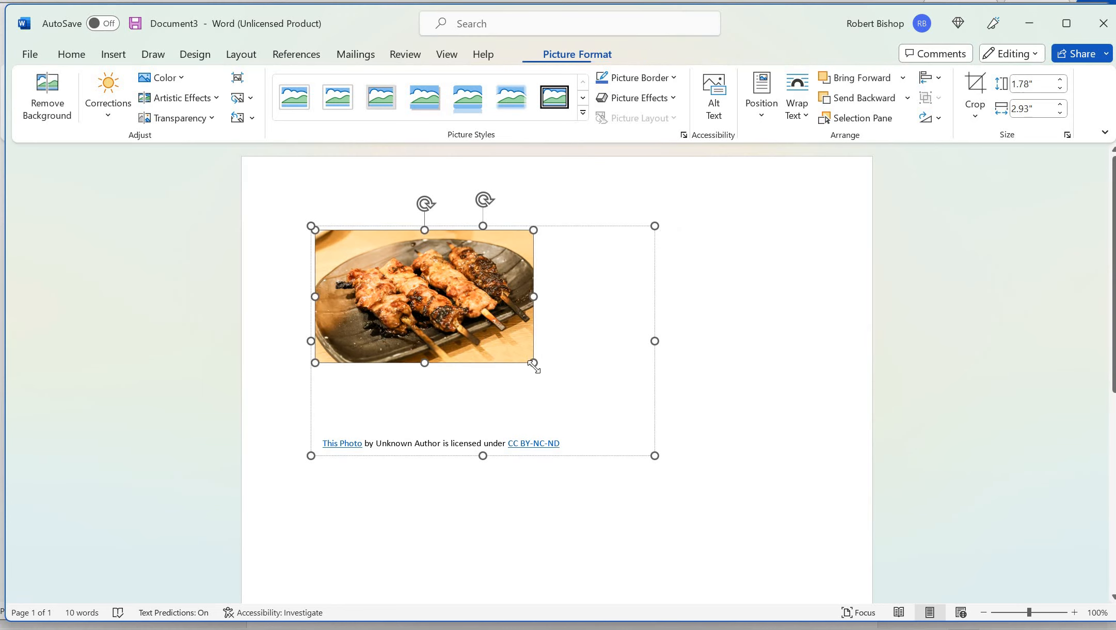
{"action": "left_click_drag", "start_coordinate": [592, 429], "coordinate": [643, 464]}
{"action": "left_click", "coordinate": [737, 472]}
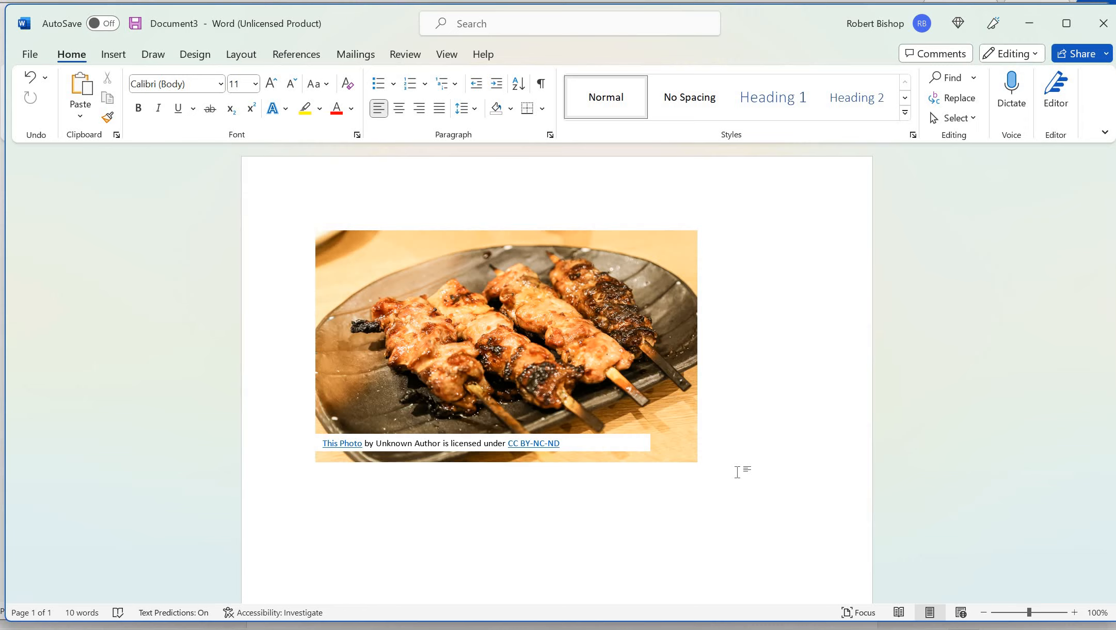
{"action": "scroll", "coordinate": [738, 472], "scroll_direction": "up", "scroll_amount": 1}
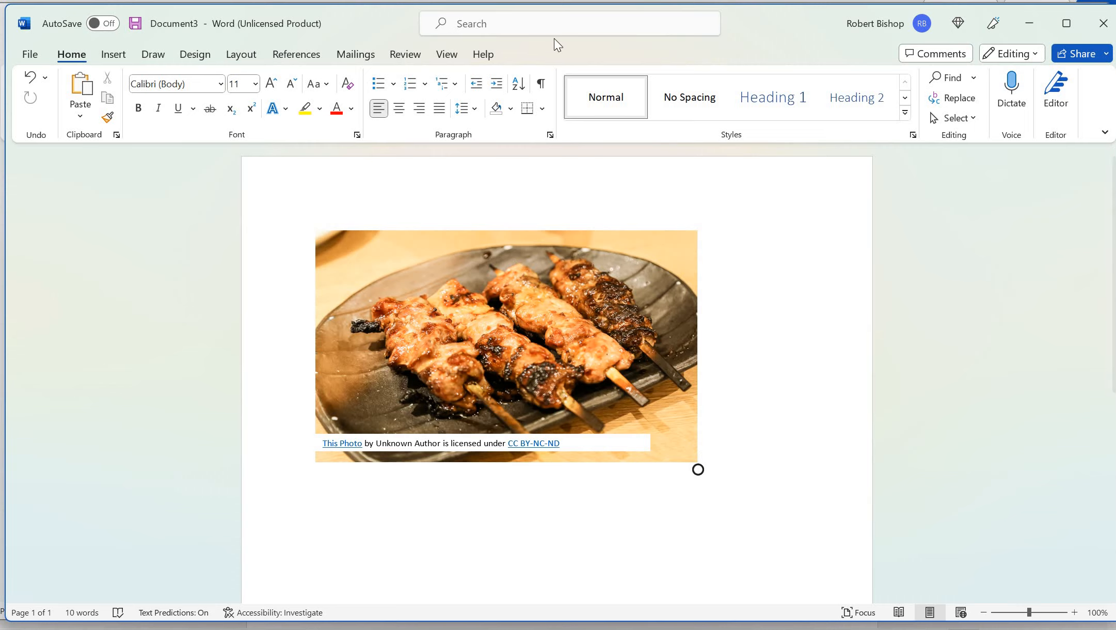
Minimize Document3, select the brochure's pupusas picture, and open the Text Box gallery
{"action": "left_click", "coordinate": [1030, 25]}
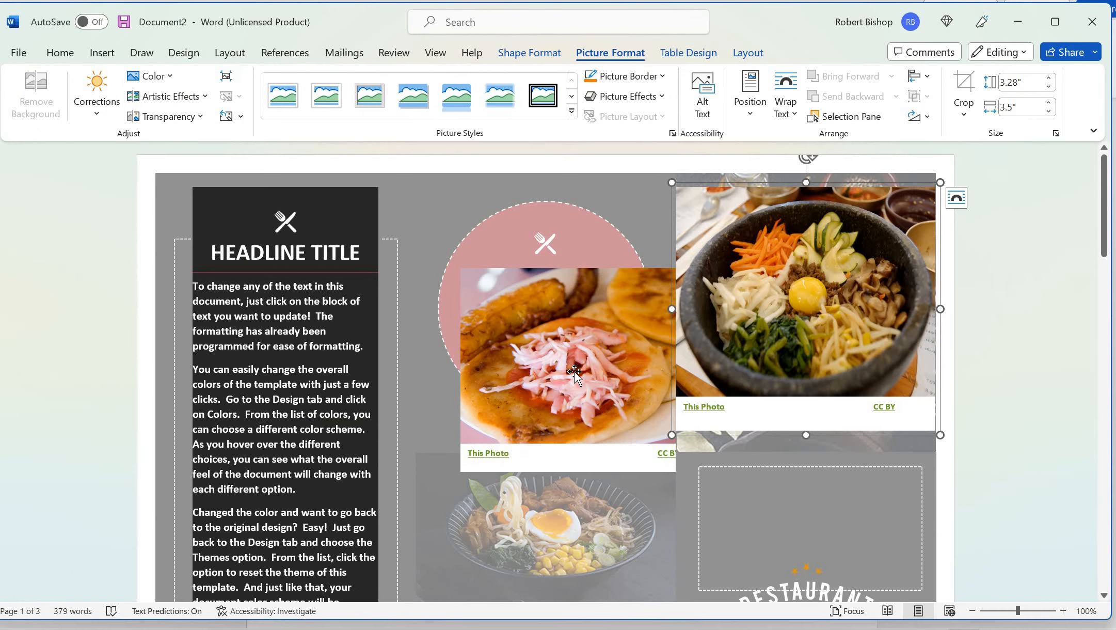
{"action": "left_click", "coordinate": [568, 426]}
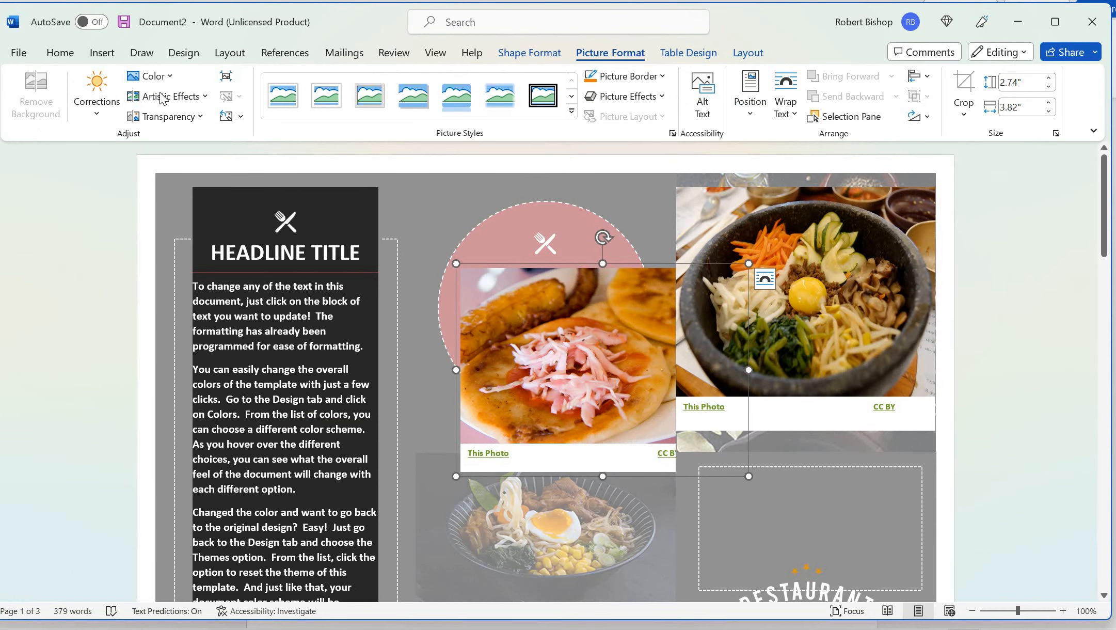
{"action": "left_click", "coordinate": [102, 54]}
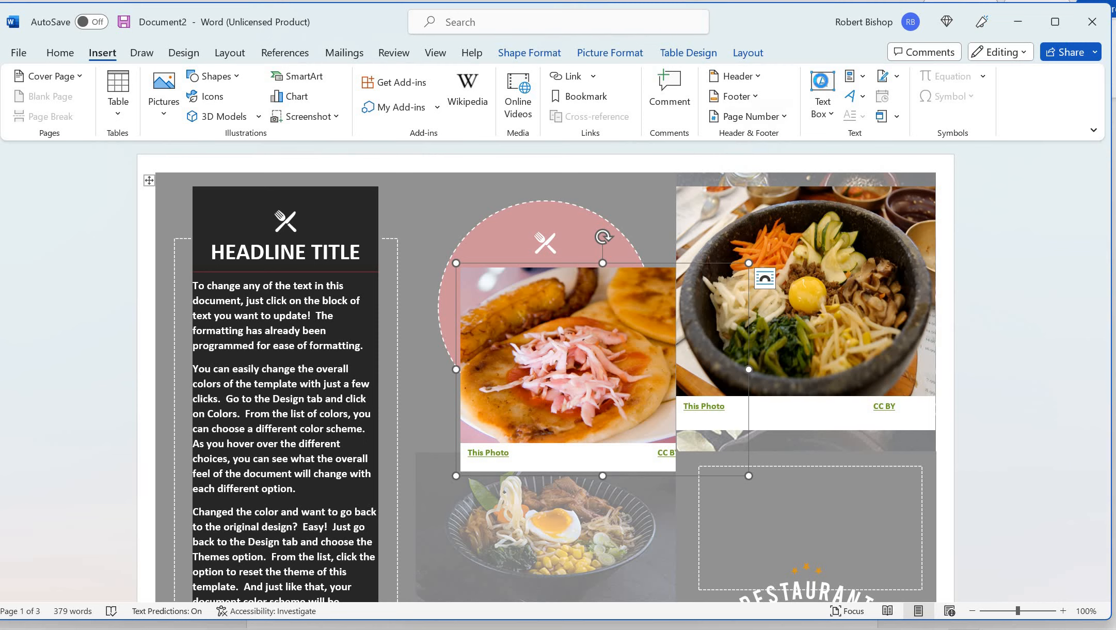
{"action": "left_click", "coordinate": [823, 87]}
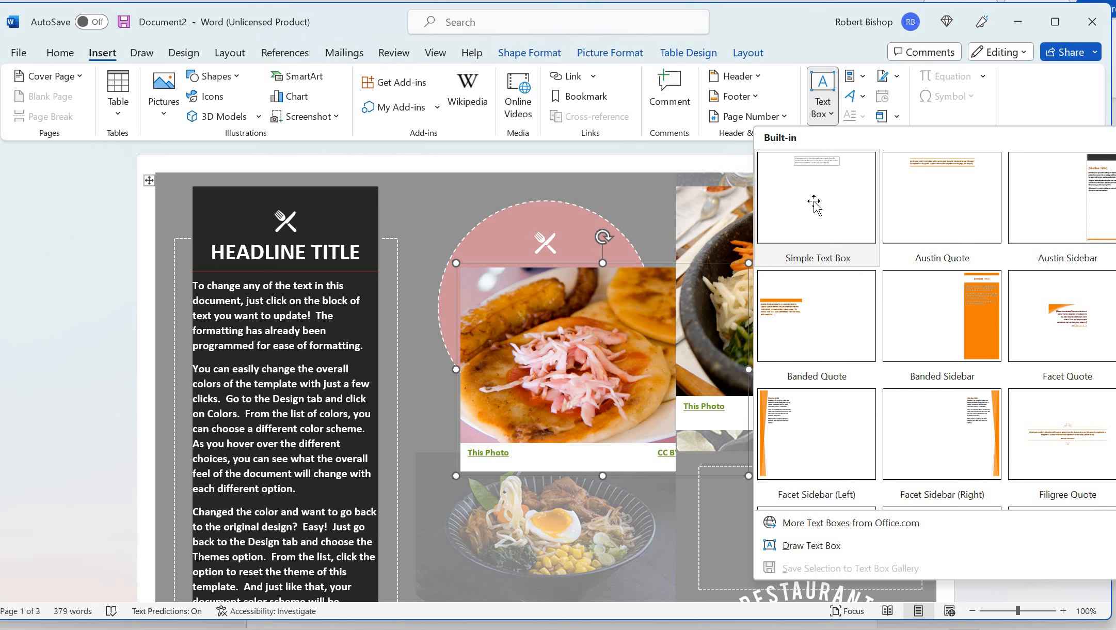
Insert a Simple Text Box over the pink circle and type 'Pupusas' in it
{"action": "left_click", "coordinate": [835, 173]}
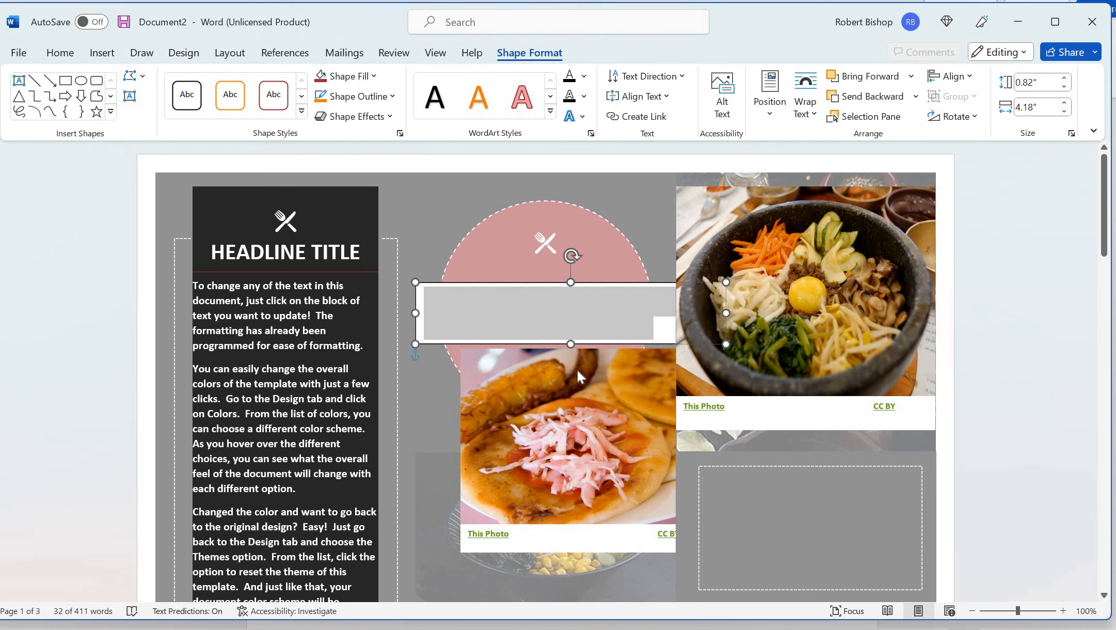
{"action": "type", "text": "[Grab your reader’s attention with a great quote from the document or use this space to emphasize a key point. To place this text box anywhere on the page, just drag it.]"}
{"action": "left_click", "coordinate": [573, 399]}
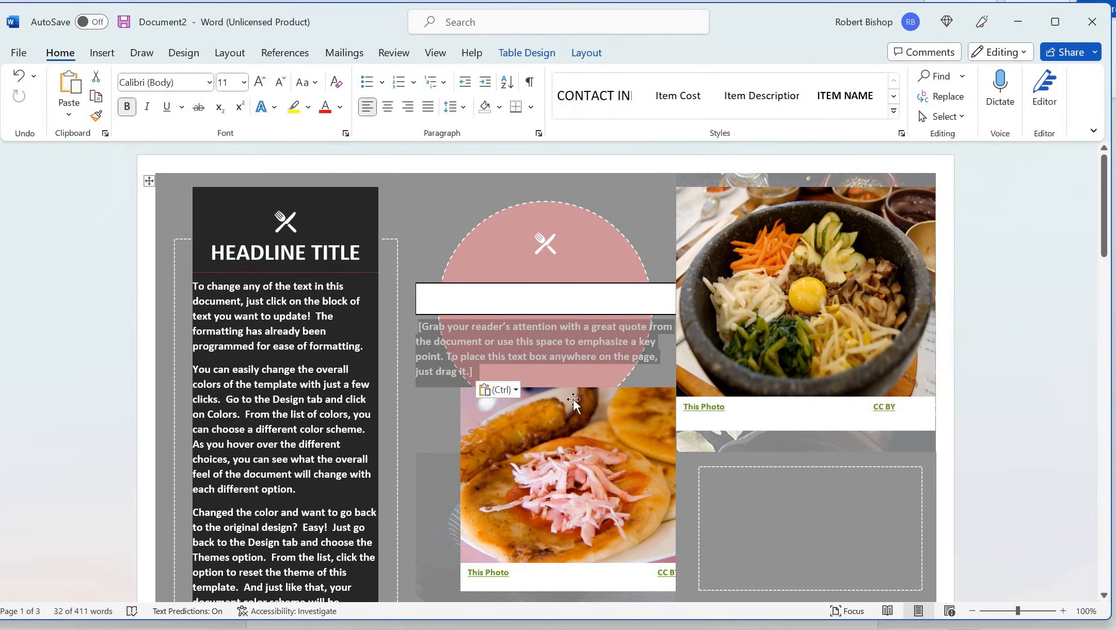
{"action": "left_click", "coordinate": [559, 340]}
{"action": "left_click", "coordinate": [578, 291]}
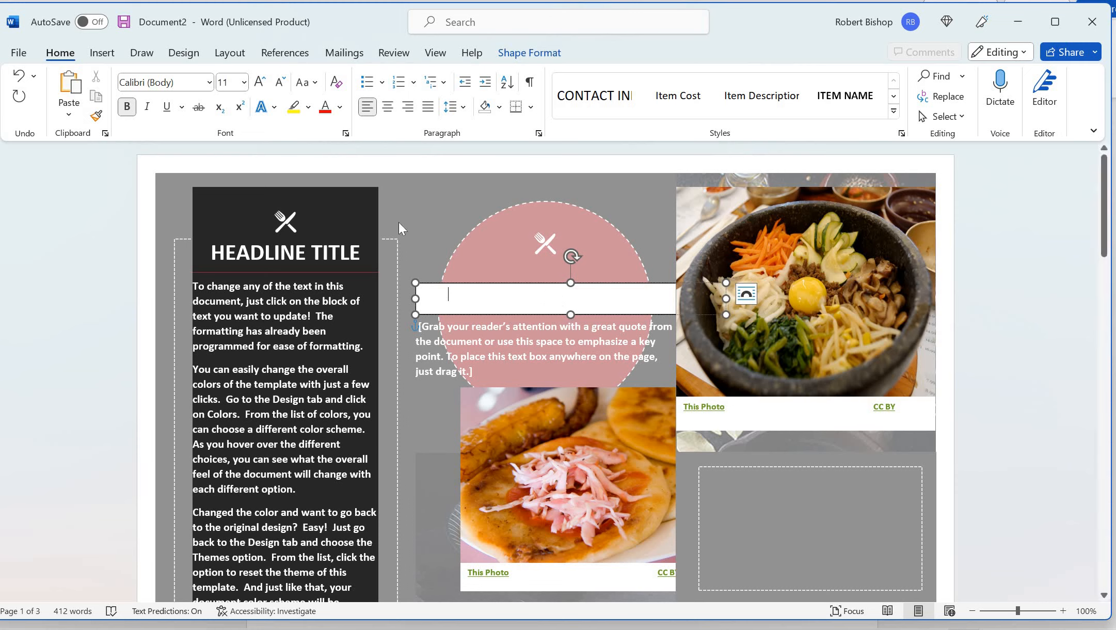
{"action": "type", "text": "Pupusas"}
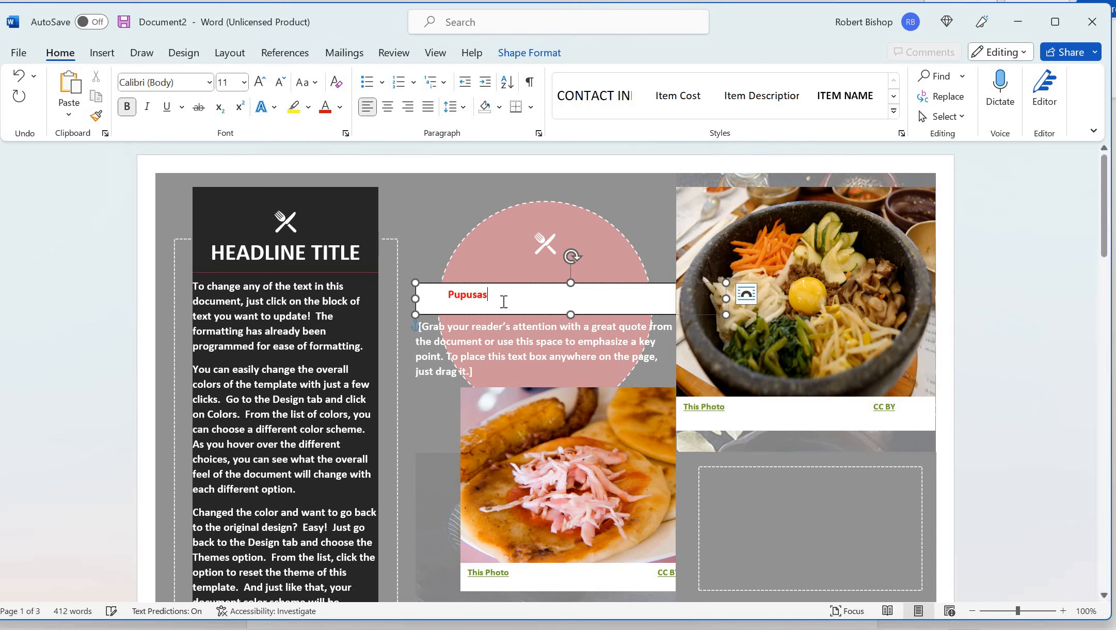
Remove the stray space before 'Pupusas' using the spelling suggestion
{"action": "left_click", "coordinate": [559, 372]}
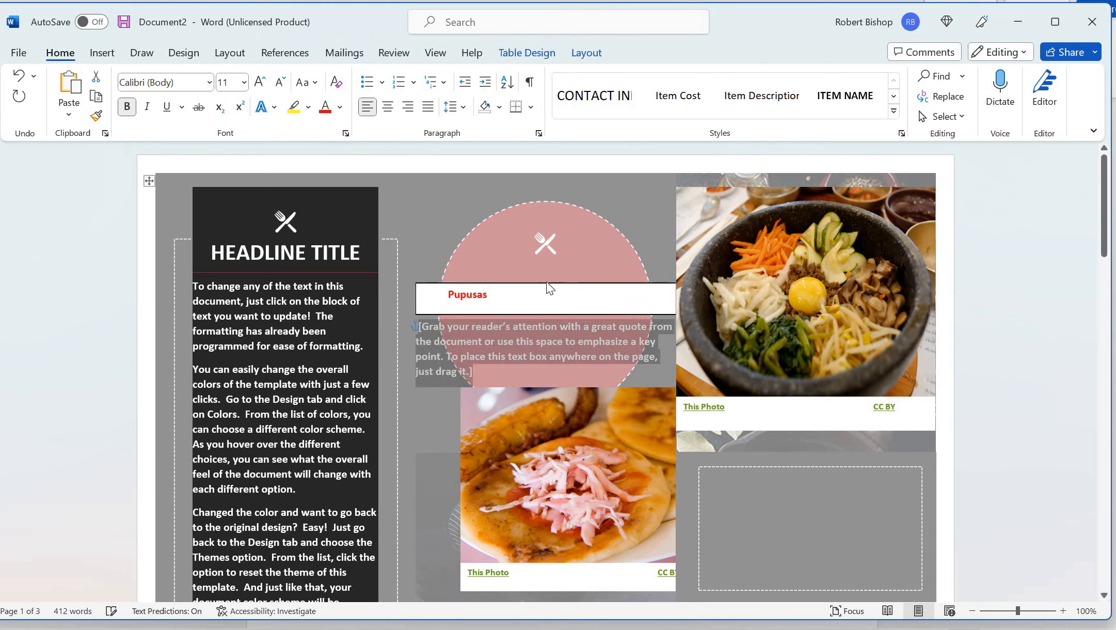
{"action": "left_click", "coordinate": [459, 288]}
{"action": "triple_click", "coordinate": [460, 289]}
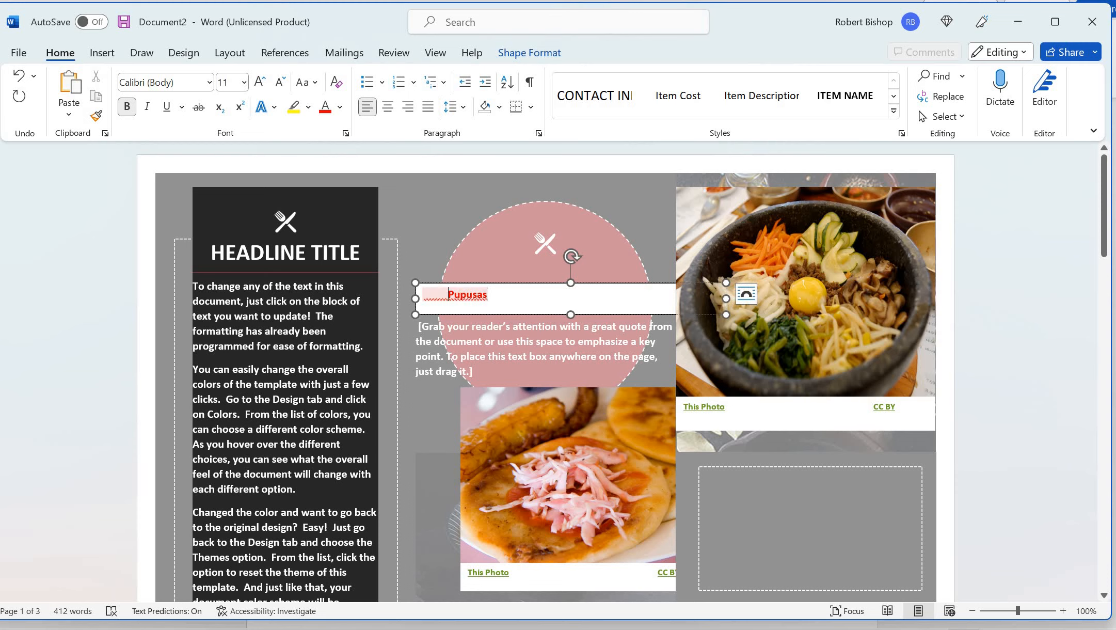
{"action": "right_click", "coordinate": [447, 300]}
{"action": "left_click", "coordinate": [465, 343]}
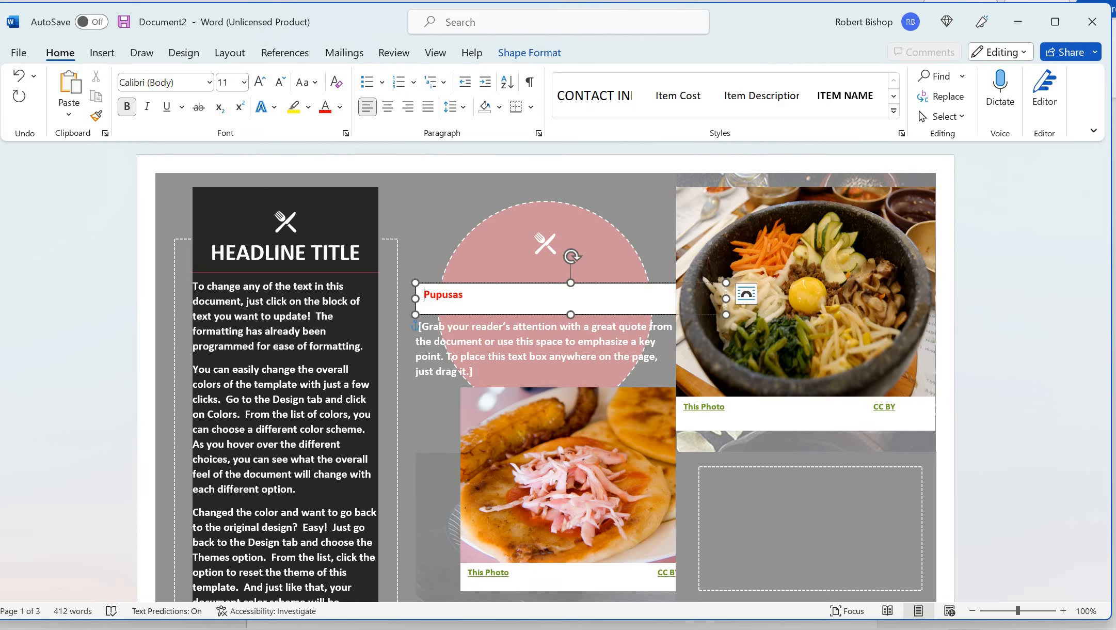
{"action": "left_click", "coordinate": [473, 243]}
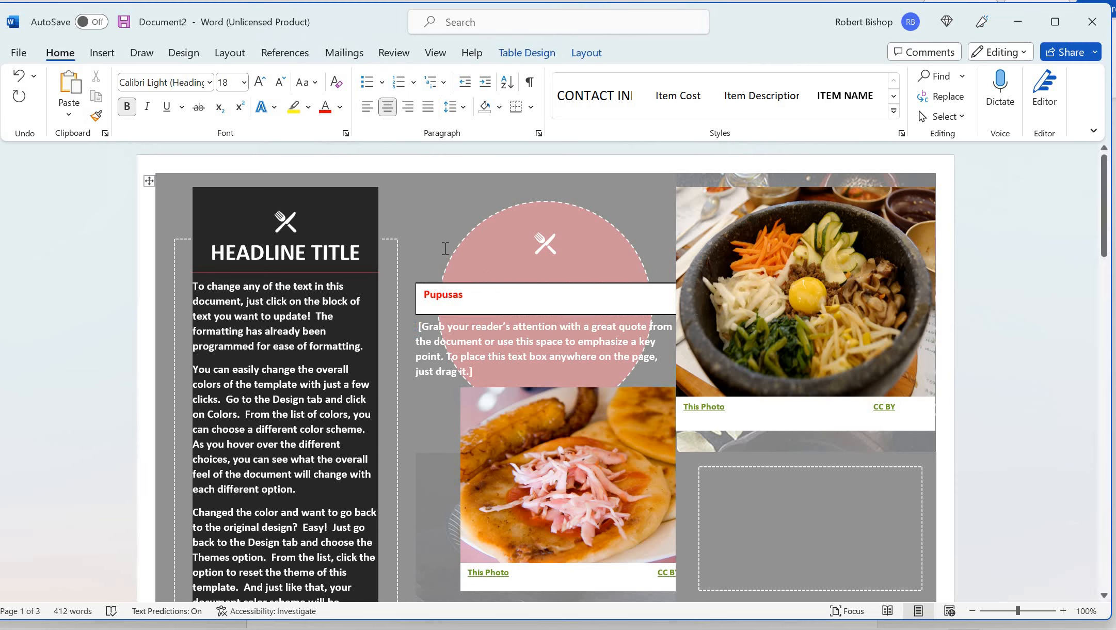
{"action": "left_click", "coordinate": [482, 357]}
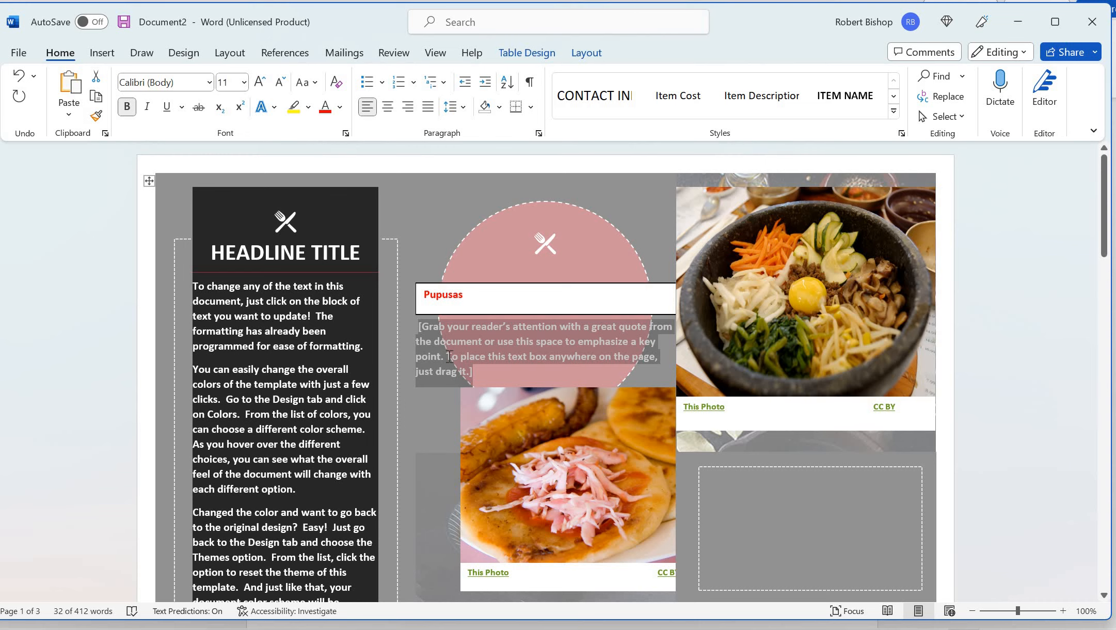
Replace the quote placeholder with 'pupusas' and clear the text box's placeholder text
{"action": "type", "text": "pup"}
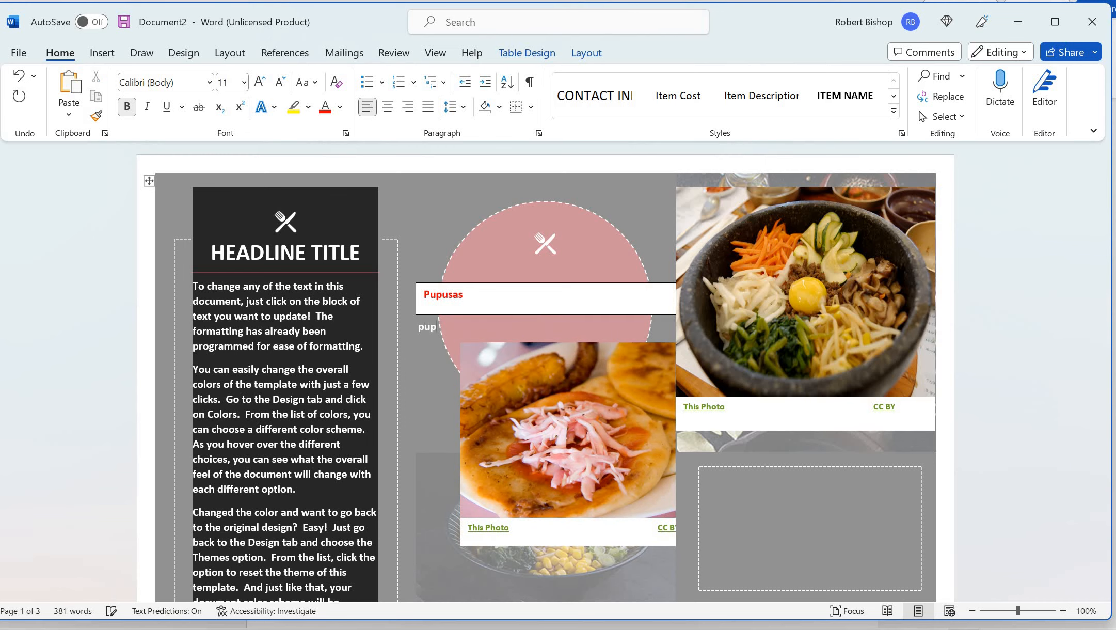
{"action": "type", "text": "usas"}
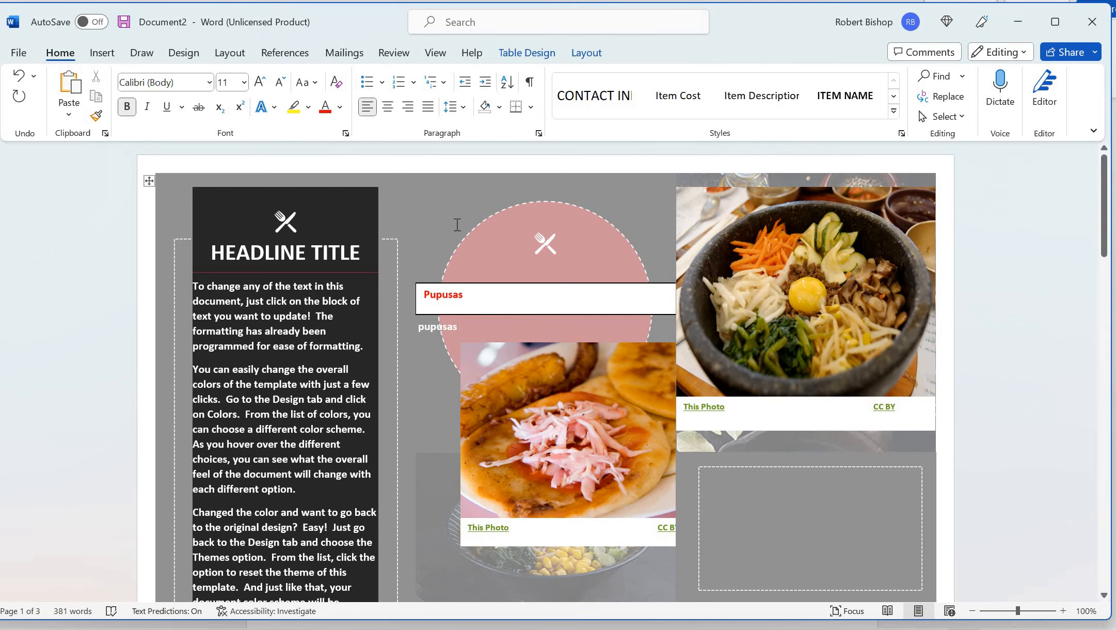
{"action": "left_click", "coordinate": [230, 52]}
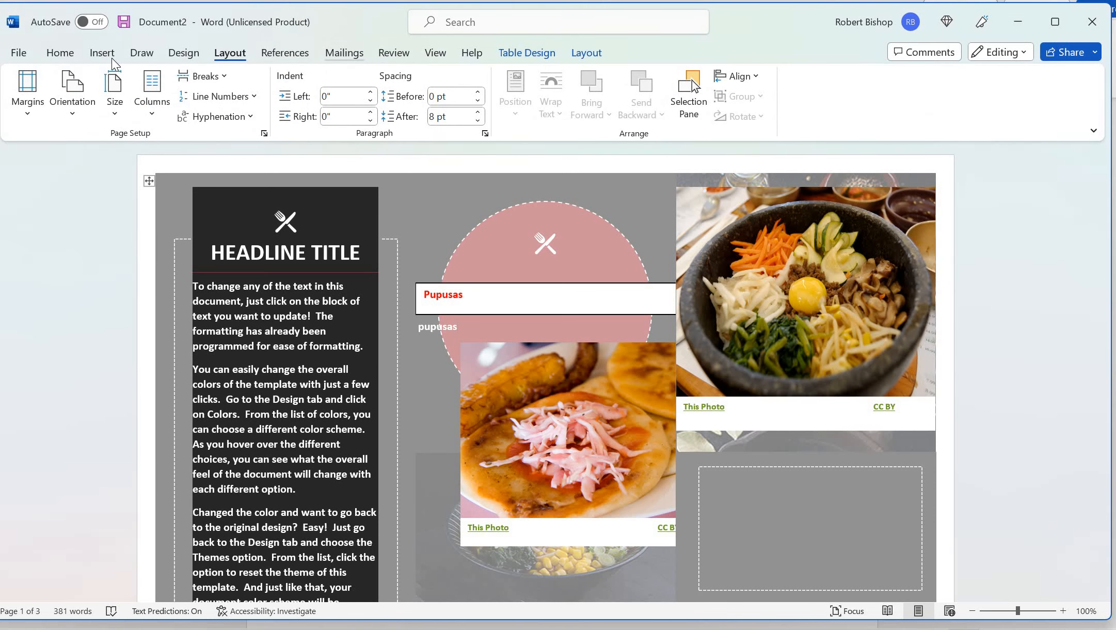
{"action": "left_click", "coordinate": [111, 57]}
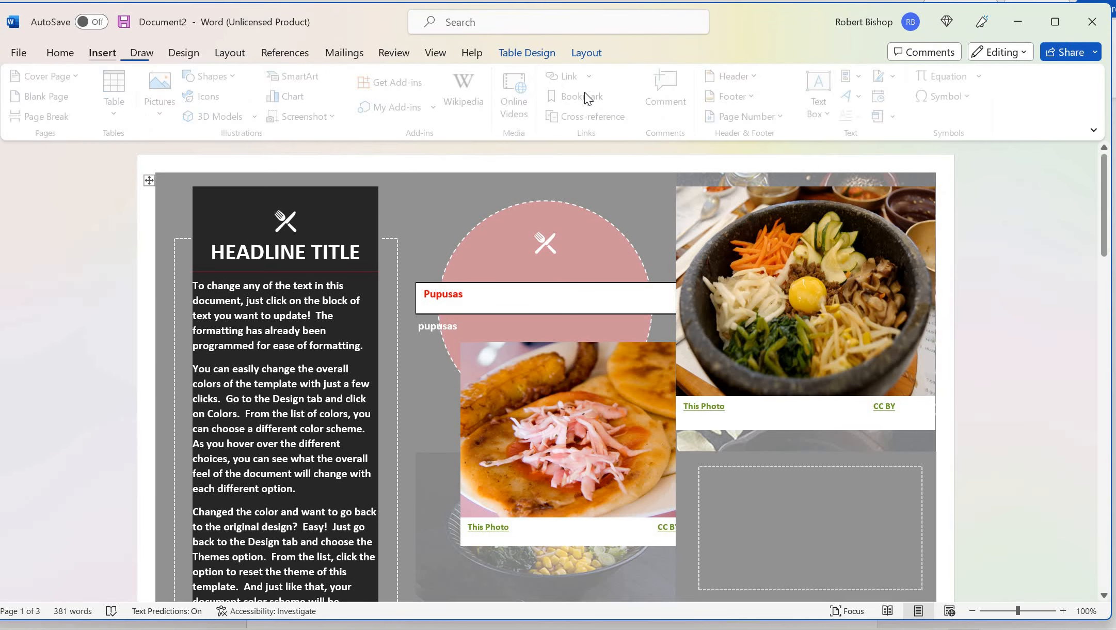
{"action": "left_click", "coordinate": [830, 106]}
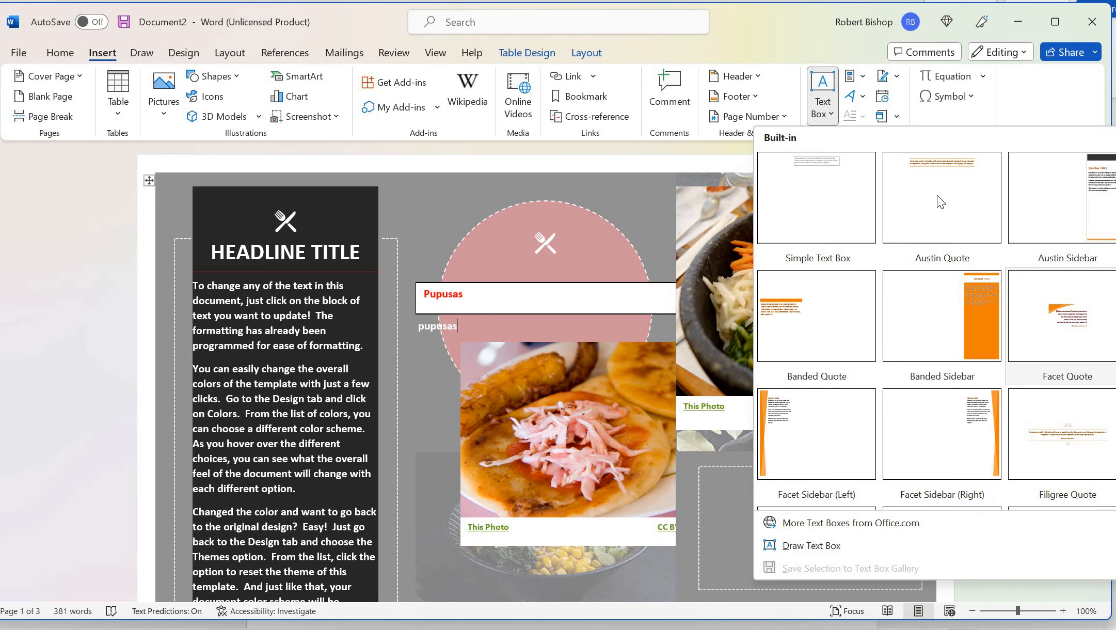
{"action": "left_click", "coordinate": [589, 293]}
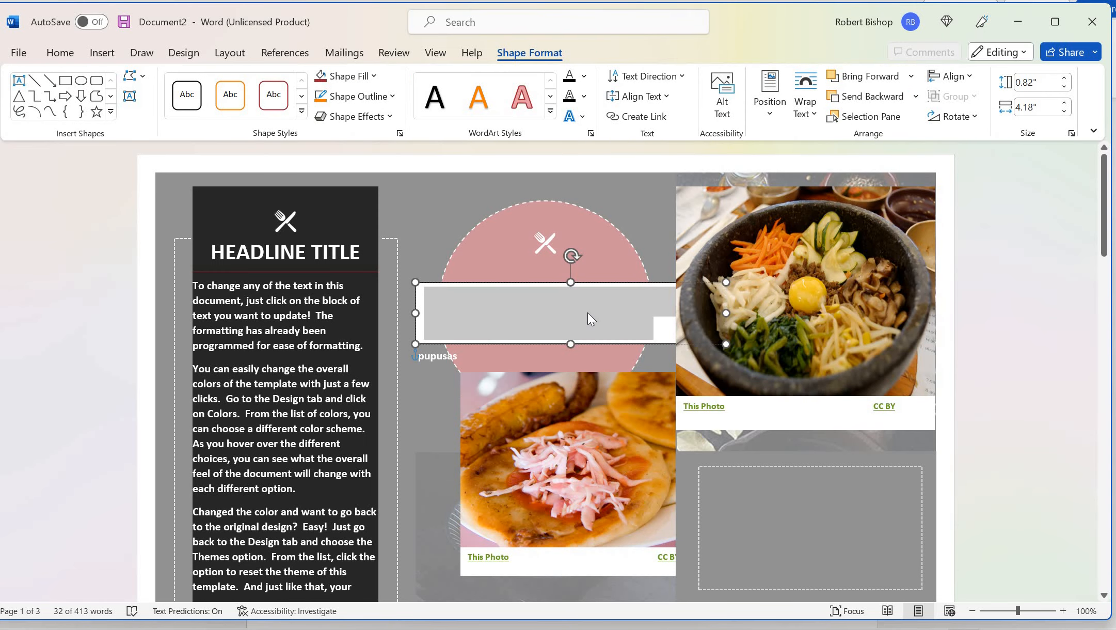
{"action": "key", "text": "Delete"}
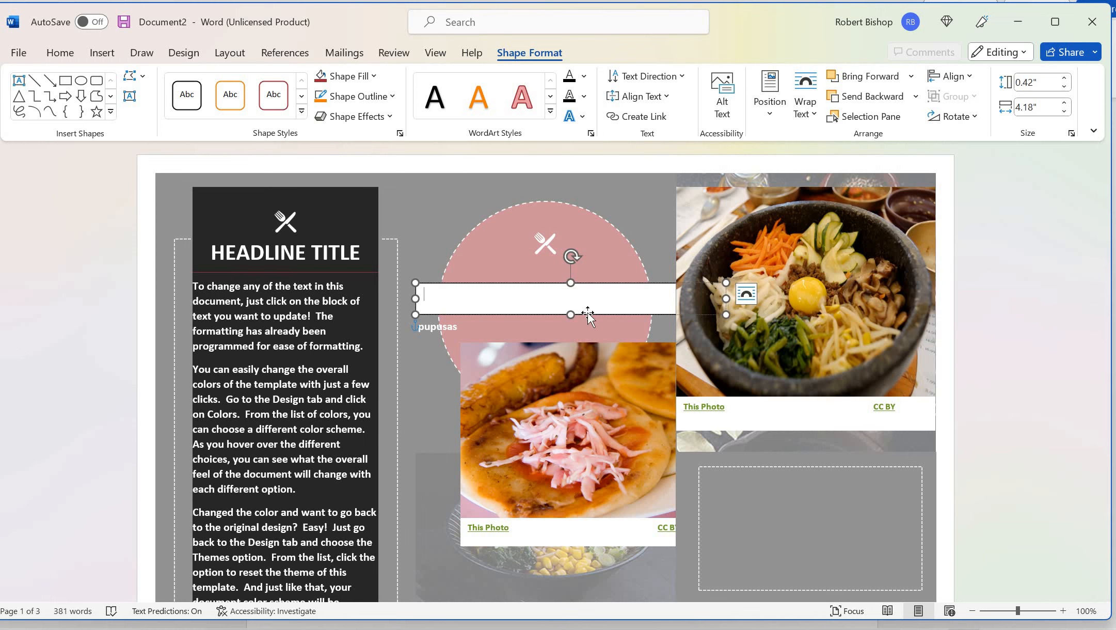
{"action": "type", "text": "pupu"}
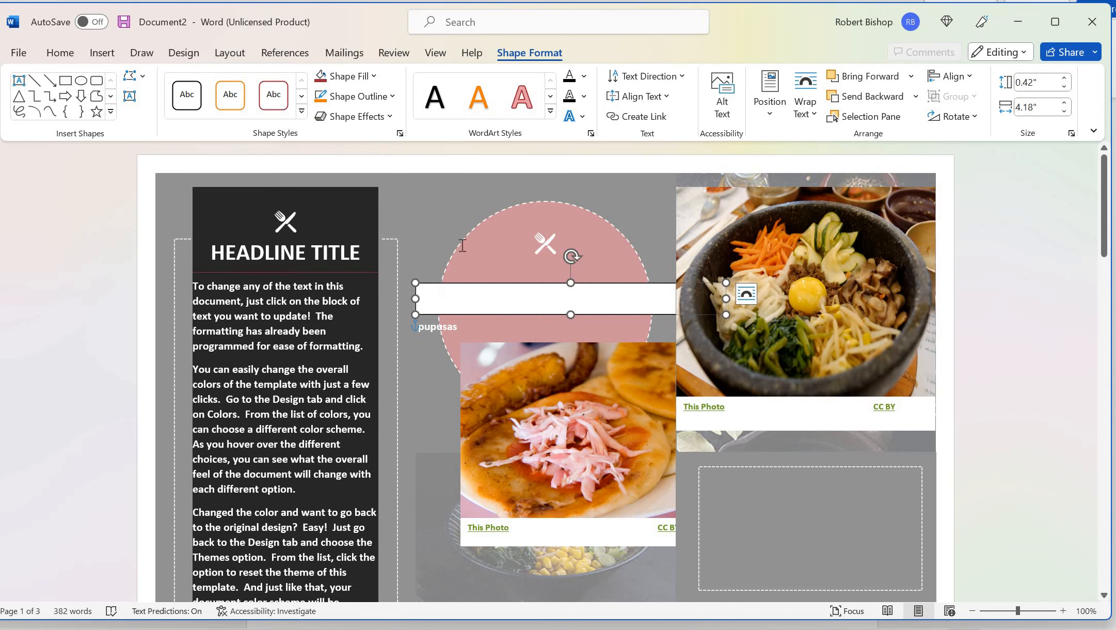
Colour the dish-name text red and correct 'Yakitoru' to 'Yakitori'
{"action": "left_click", "coordinate": [476, 302]}
{"action": "left_click_drag", "start_coordinate": [474, 302], "coordinate": [412, 294]}
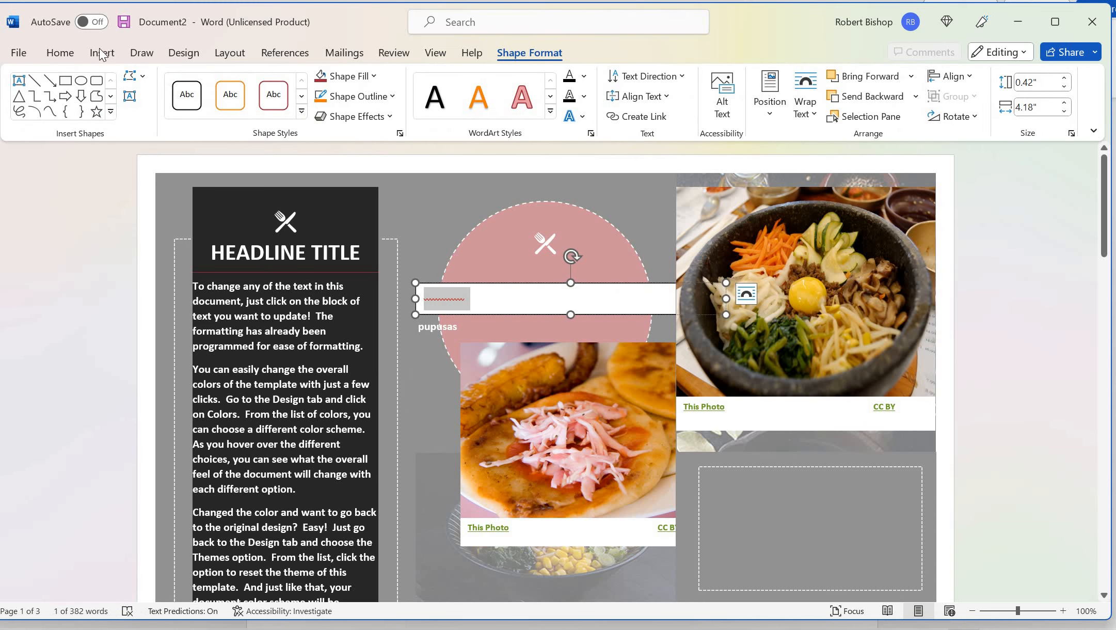
{"action": "left_click", "coordinate": [60, 52]}
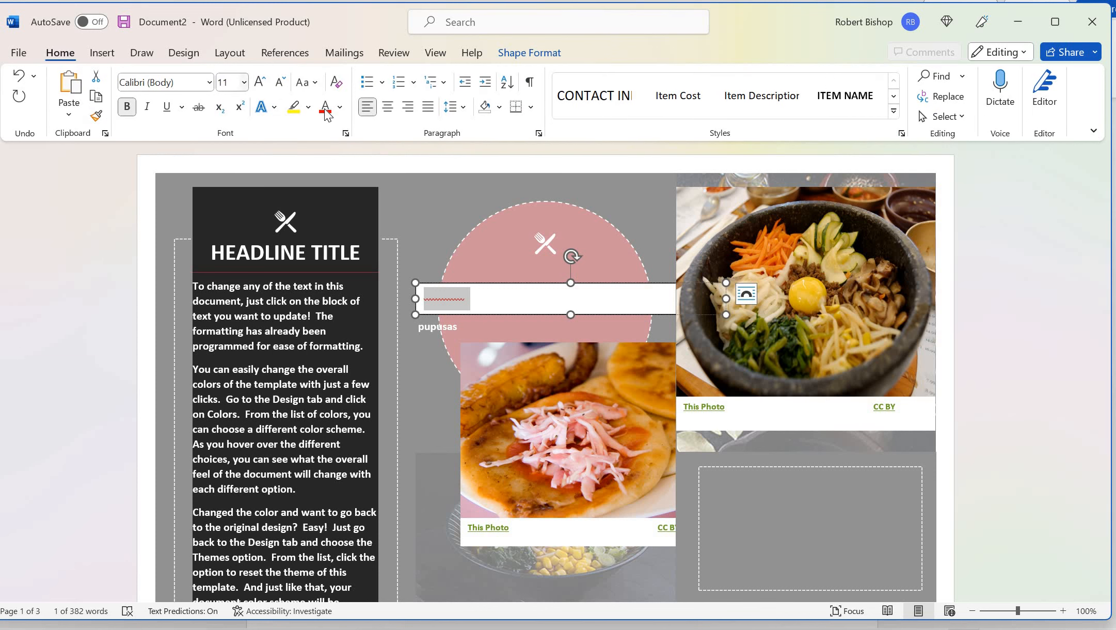
{"action": "left_click", "coordinate": [325, 107]}
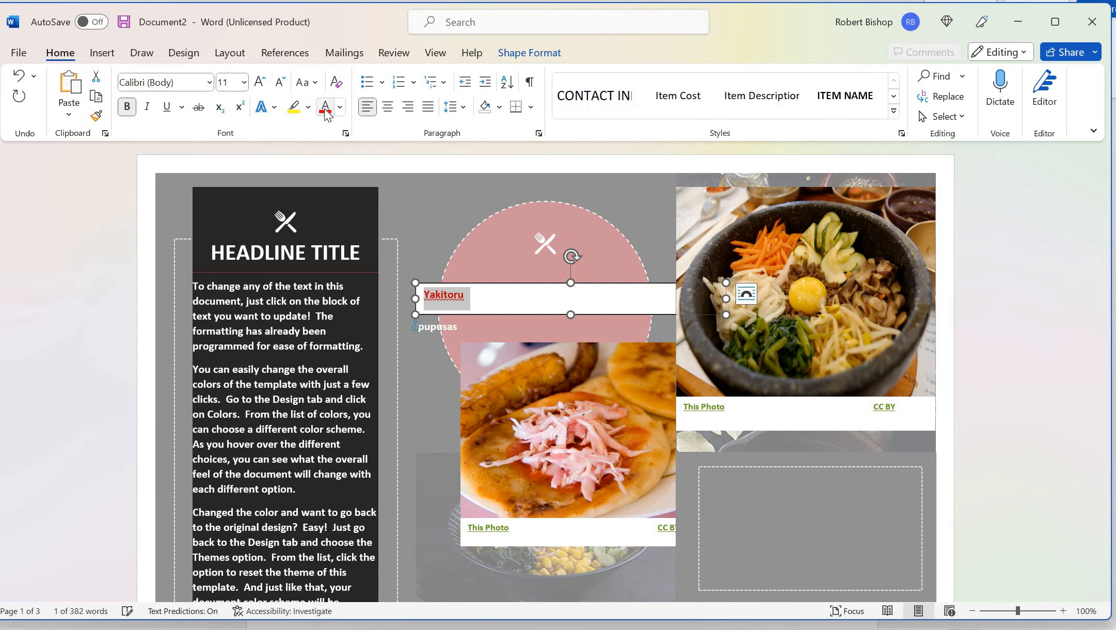
{"action": "left_click", "coordinate": [469, 296]}
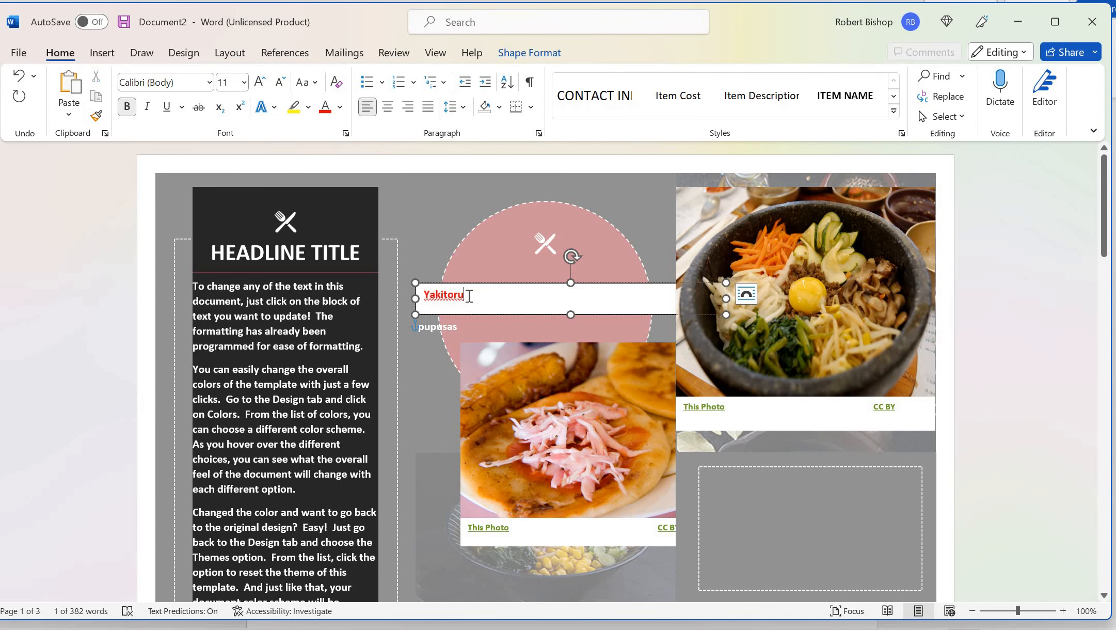
{"action": "key", "text": "BackSpace"}
{"action": "type", "text": "i"}
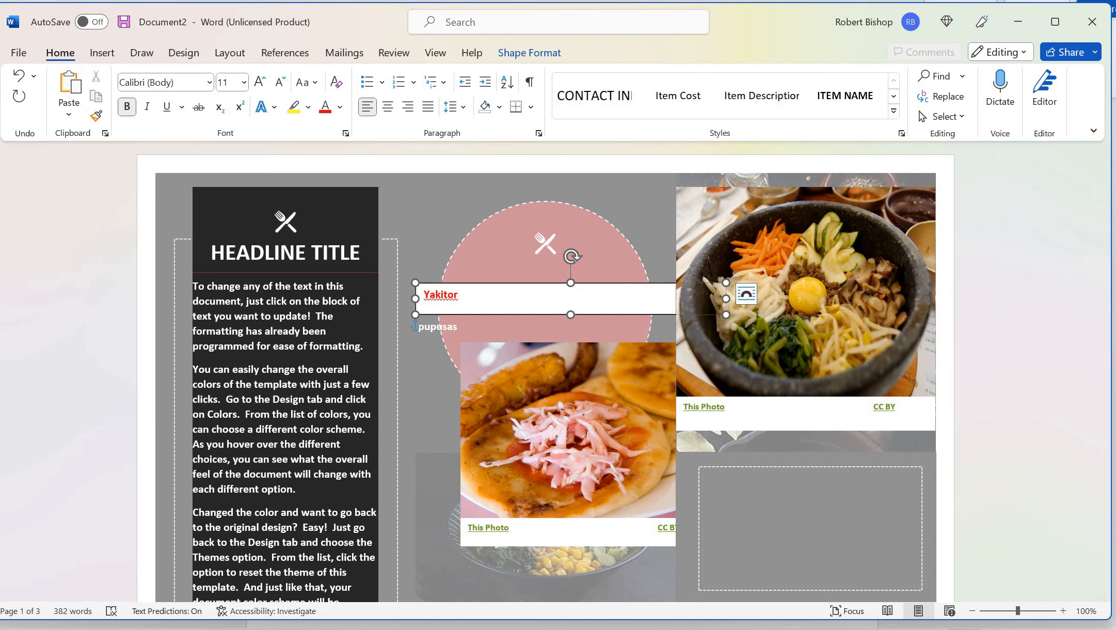
{"action": "left_click", "coordinate": [416, 398]}
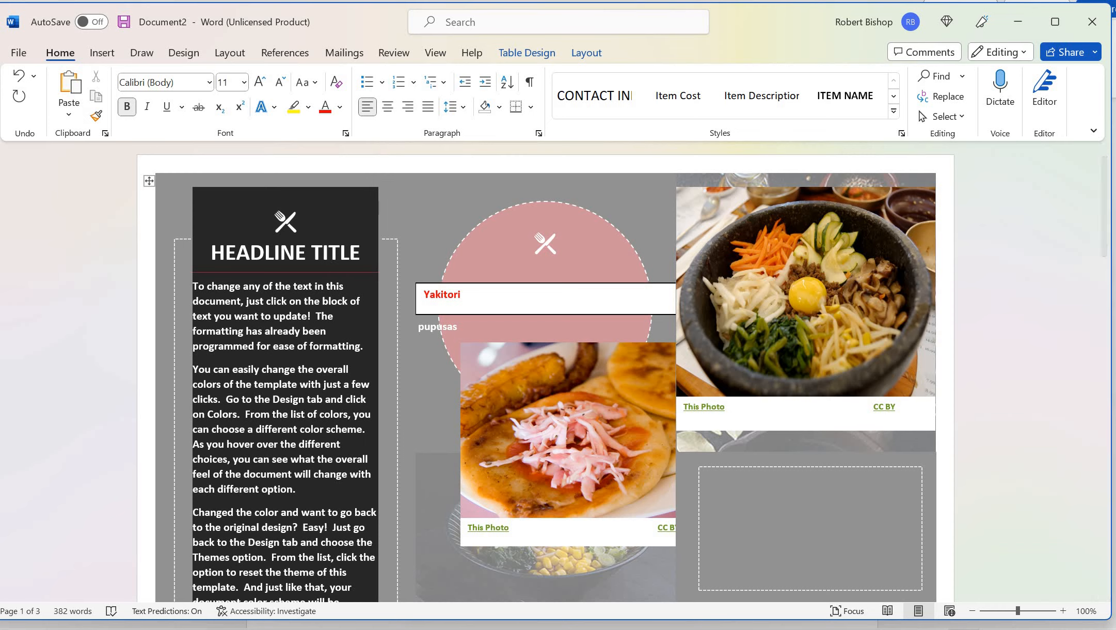
Switch from the brochure to a blank Word document, then to the Brave browser with Lesson 7
{"action": "left_click", "coordinate": [331, 588]}
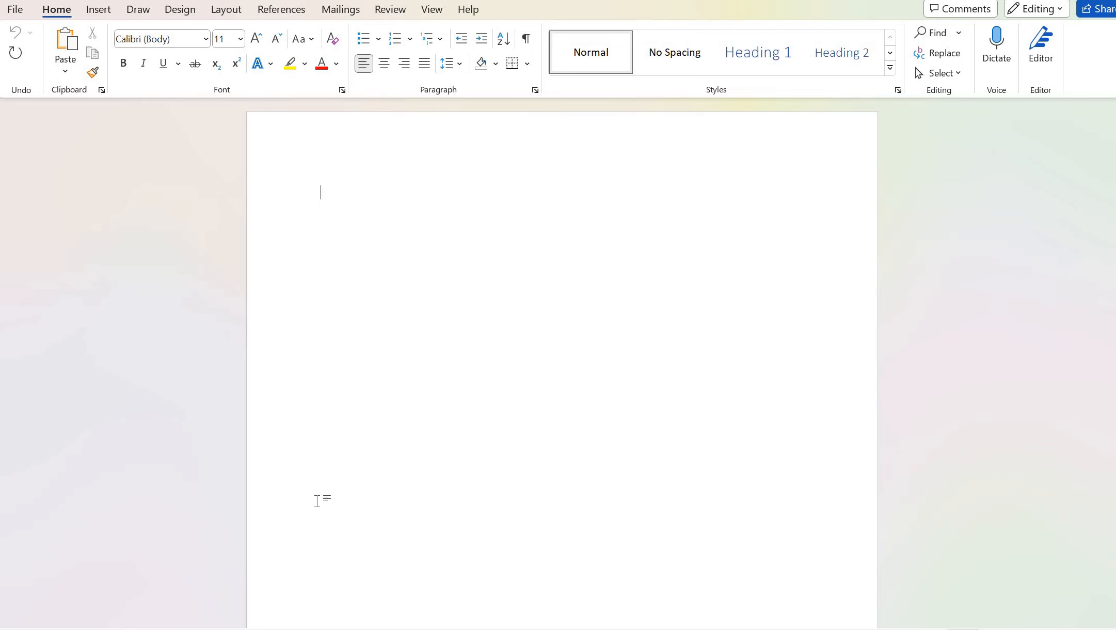
{"action": "mouse_move", "coordinate": [337, 628]}
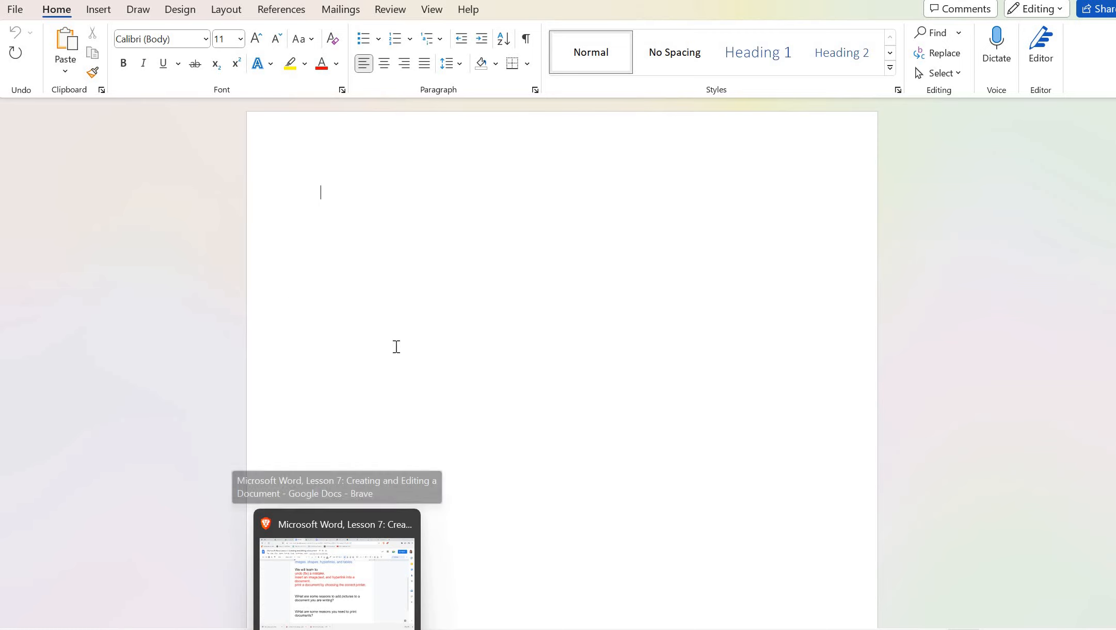
{"action": "left_click", "coordinate": [338, 583]}
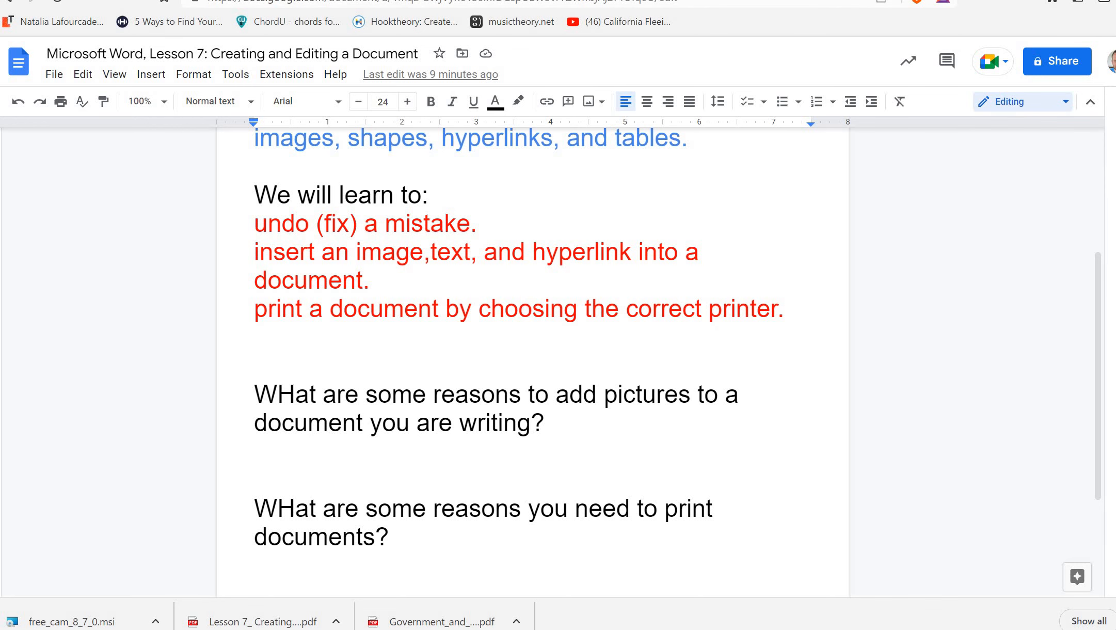
Search Brave for 'carrito, salinas' to find the El Charrito Mexican restaurant in Salinas, CA
{"action": "left_click", "coordinate": [901, 0]}
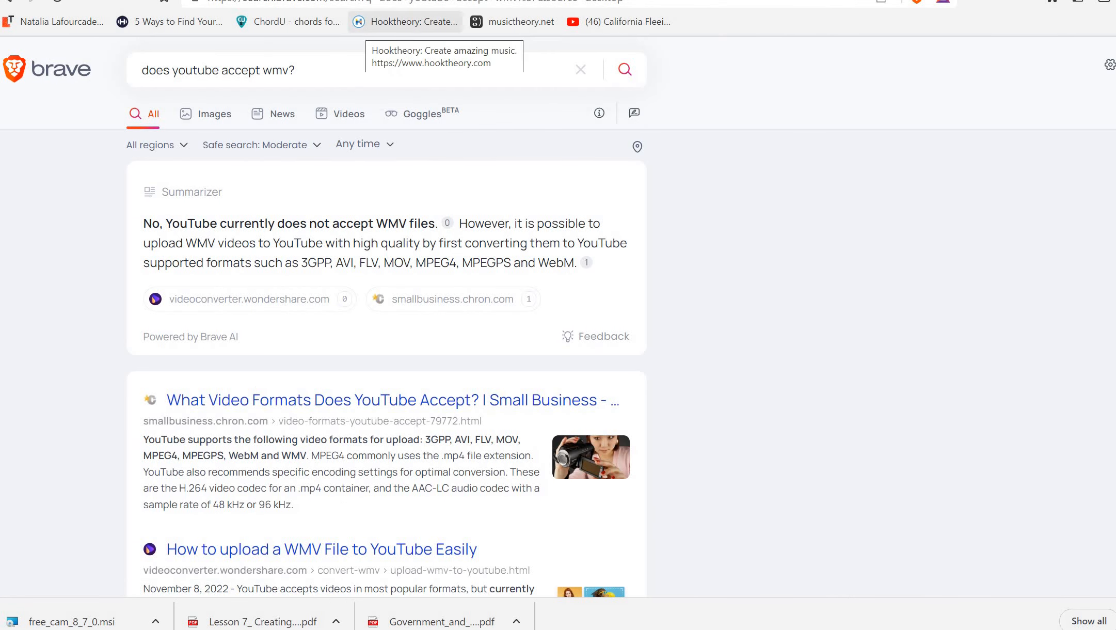
{"action": "key", "text": "ctrl+l"}
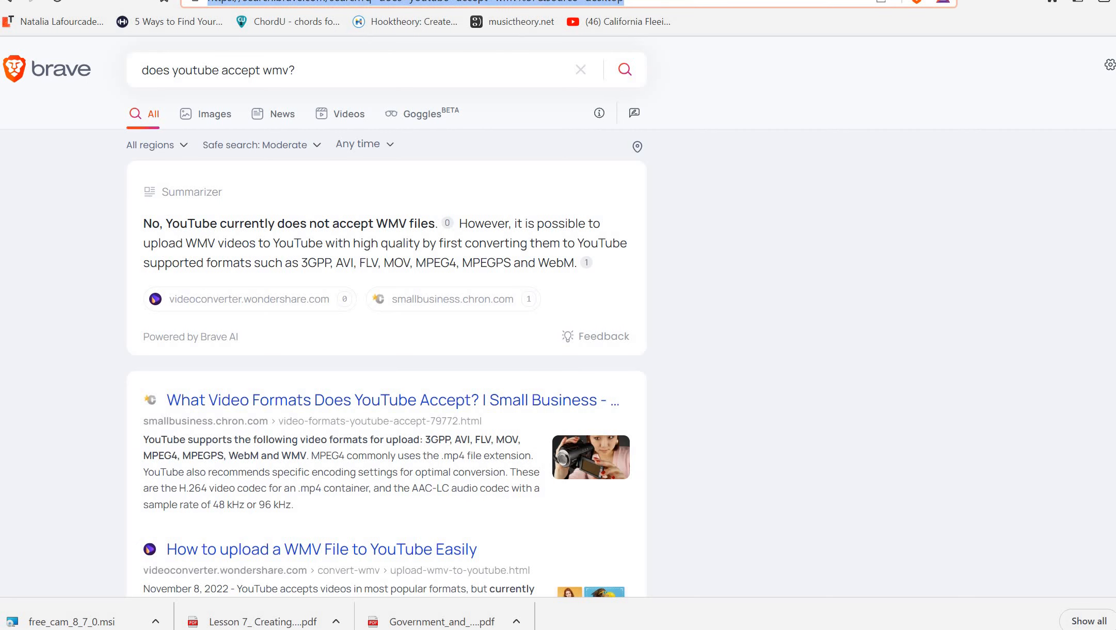
{"action": "type", "text": "carrito"}
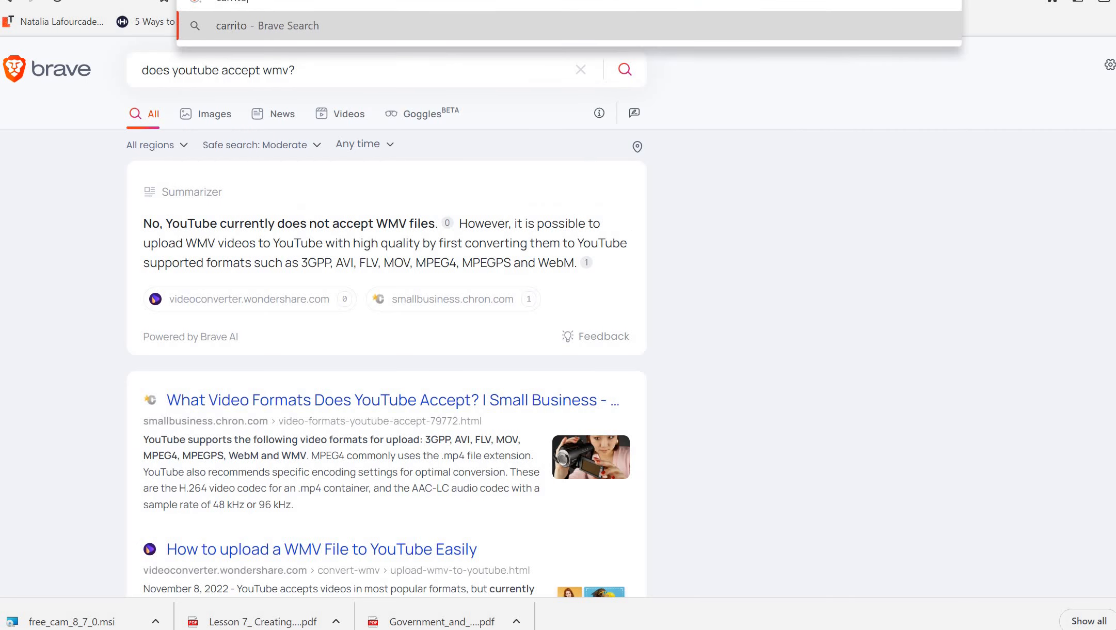
{"action": "type", "text": ", salinas"}
{"action": "key", "text": "Return"}
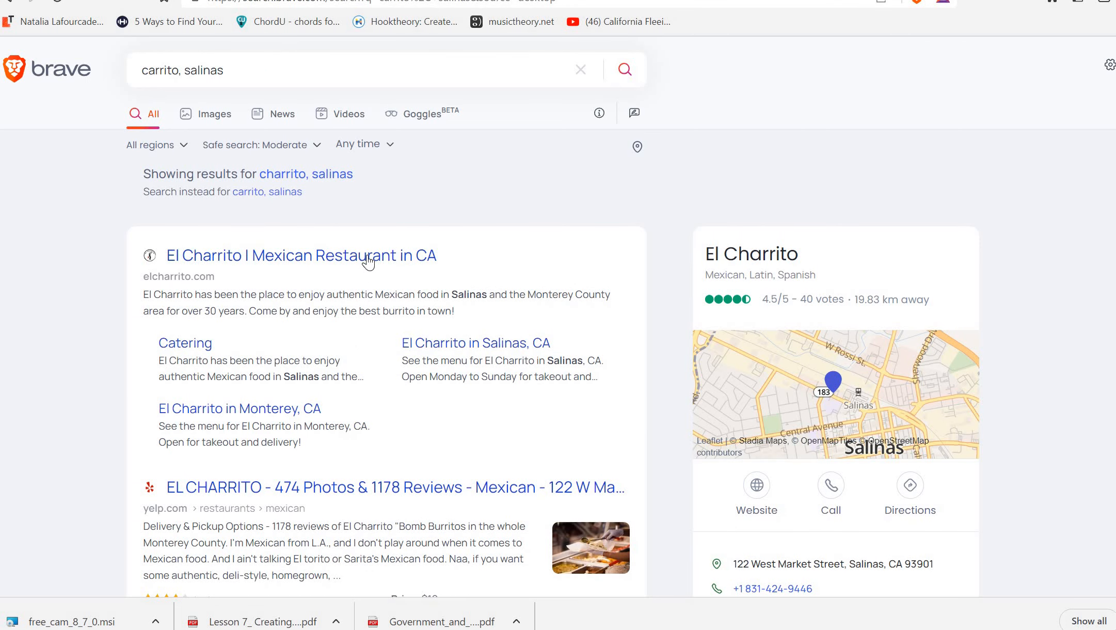
Open the elcharrito.com site in a smaller browser window and dismiss the Monterey location announcement
{"action": "left_click", "coordinate": [366, 258]}
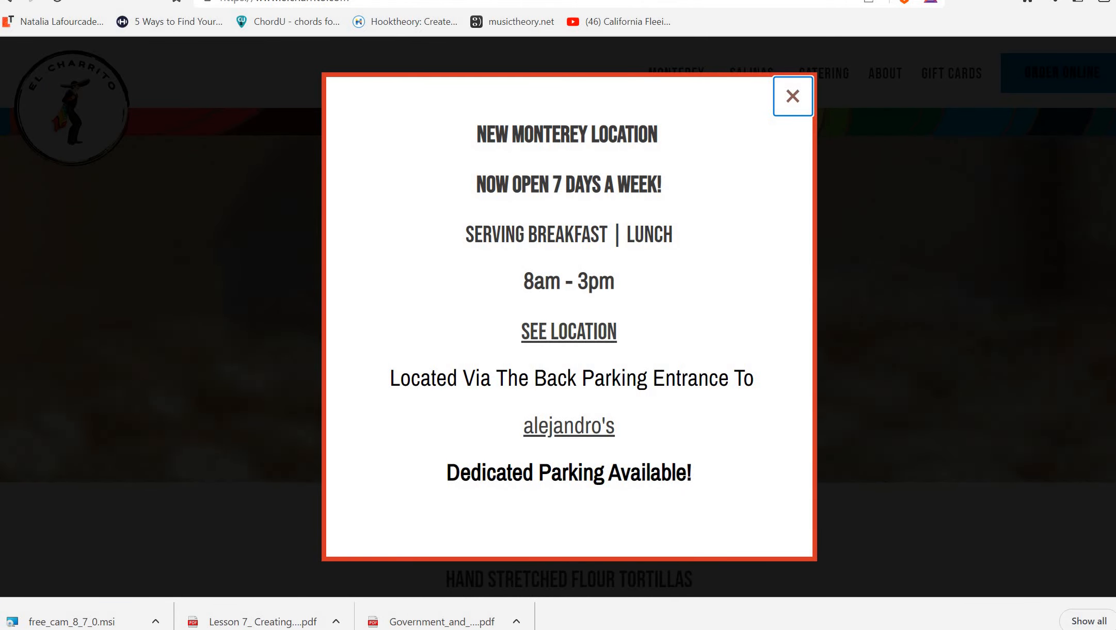
{"action": "left_click", "coordinate": [1089, 0]}
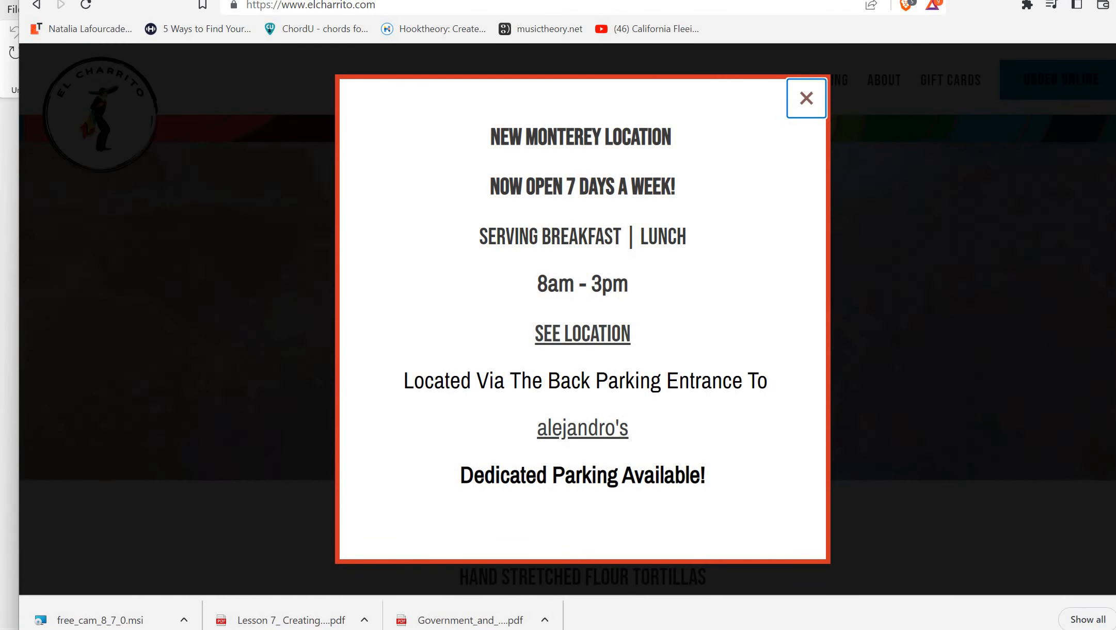
{"action": "left_click_drag", "start_coordinate": [987, 46], "coordinate": [946, 43]}
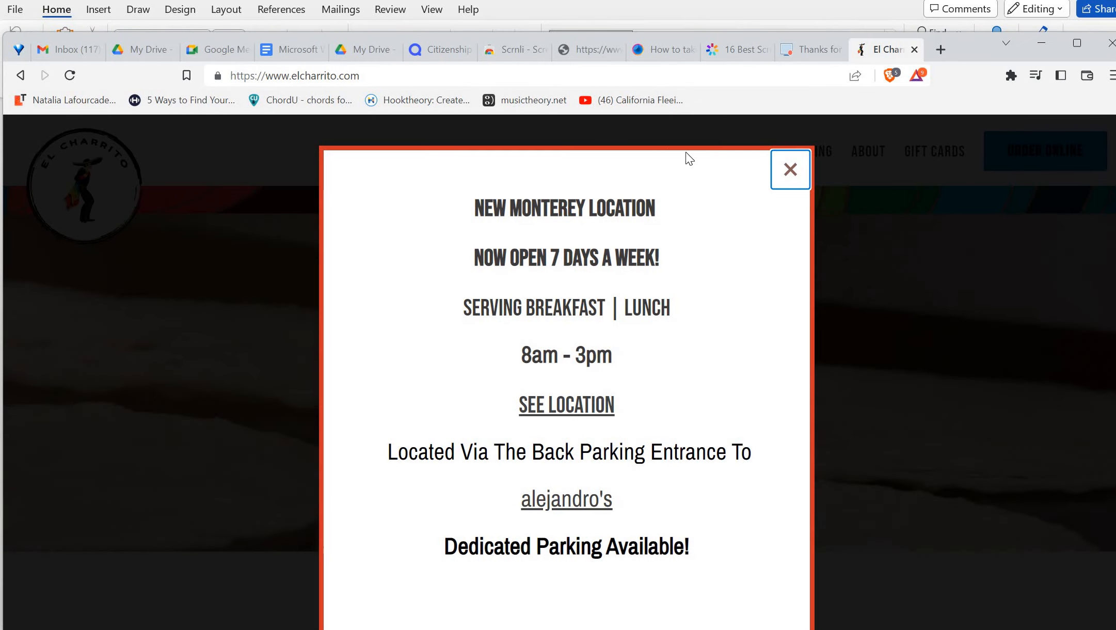
{"action": "left_click", "coordinate": [790, 171]}
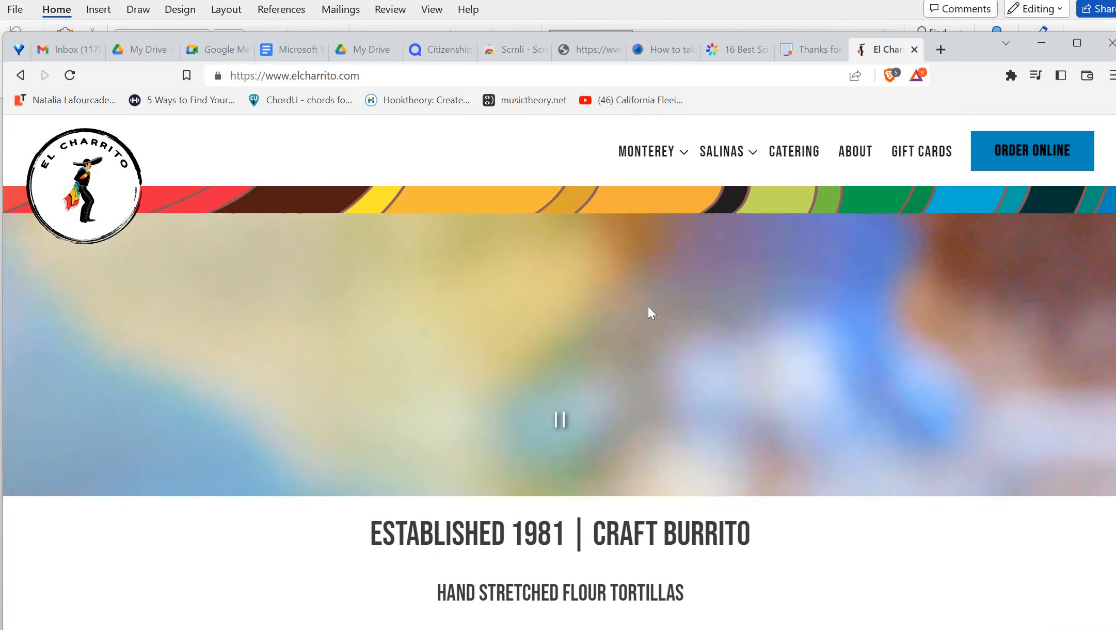
{"action": "scroll", "coordinate": [648, 306], "scroll_direction": "down", "scroll_amount": 10}
{"action": "scroll", "coordinate": [648, 306], "scroll_direction": "up", "scroll_amount": 8}
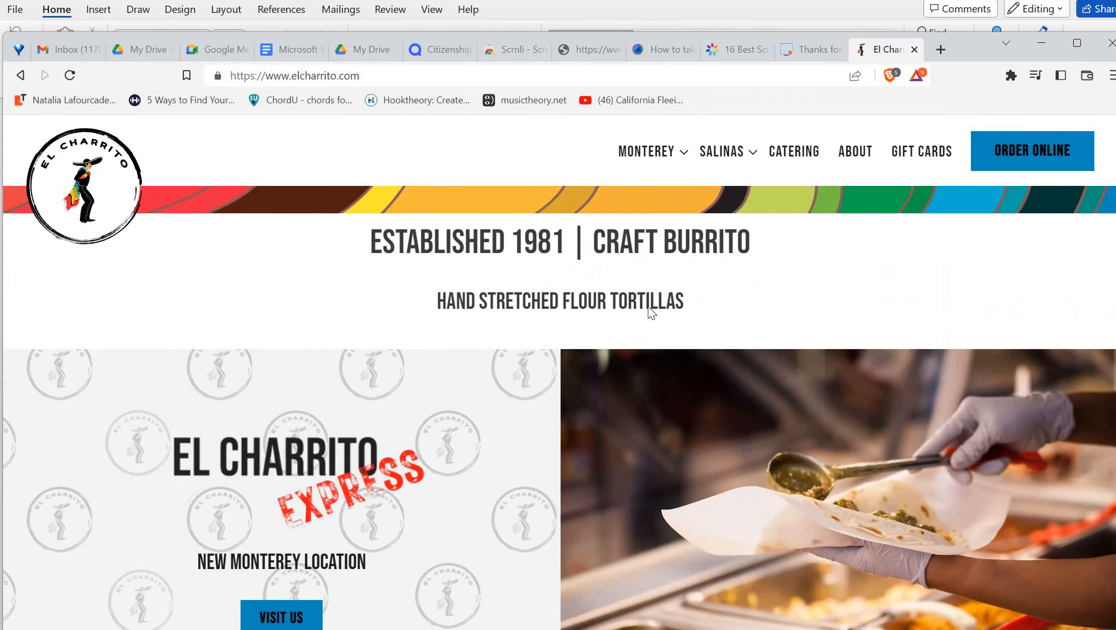
{"action": "scroll", "coordinate": [648, 306], "scroll_direction": "down", "scroll_amount": 1}
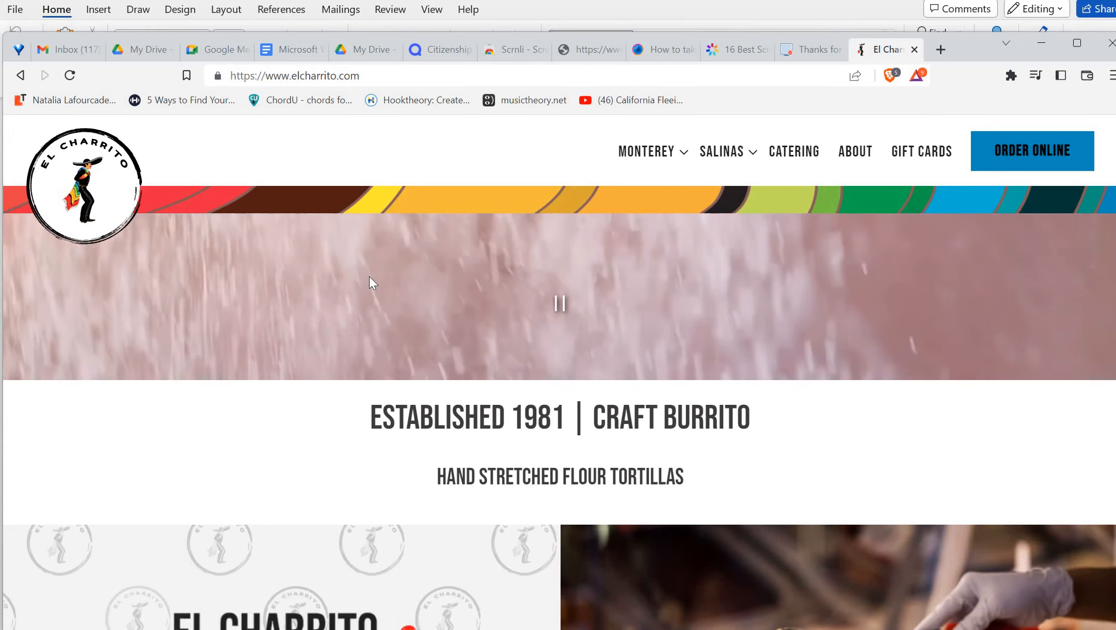
Copy the El Charrito website address, then minimize the browser to return to Word
{"action": "left_click", "coordinate": [318, 77]}
{"action": "key", "text": "ctrl+a"}
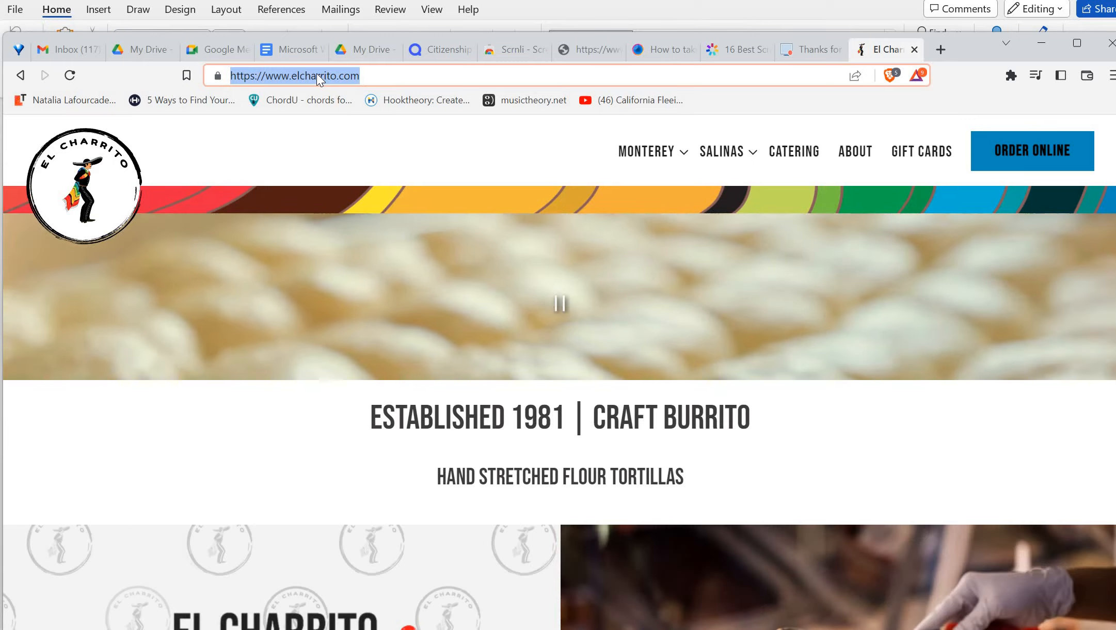
{"action": "right_click", "coordinate": [317, 73]}
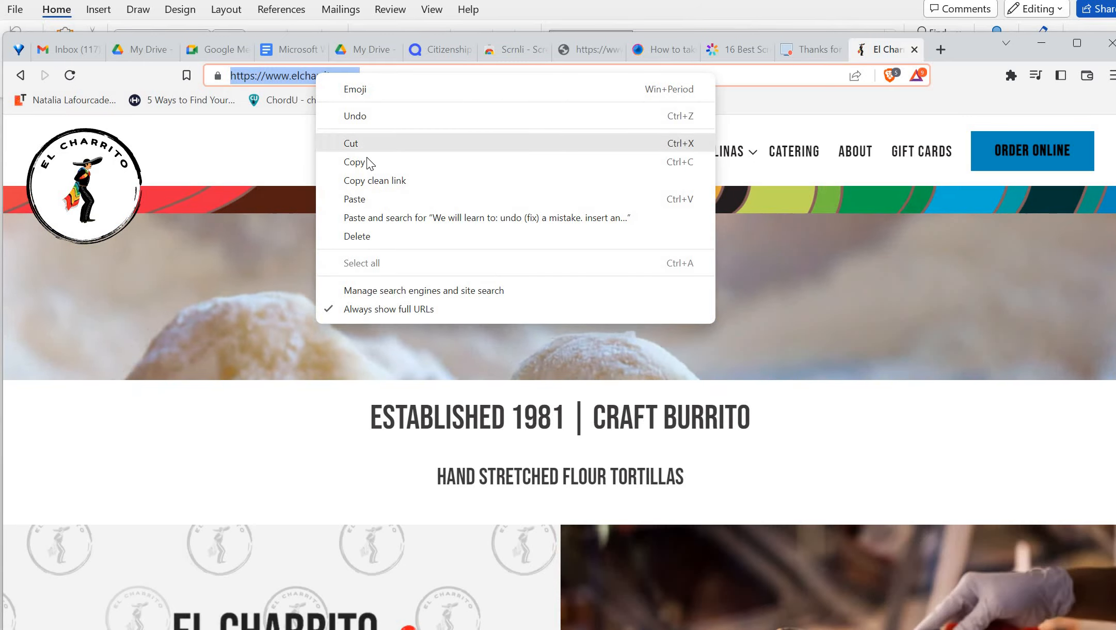
{"action": "left_click", "coordinate": [371, 162]}
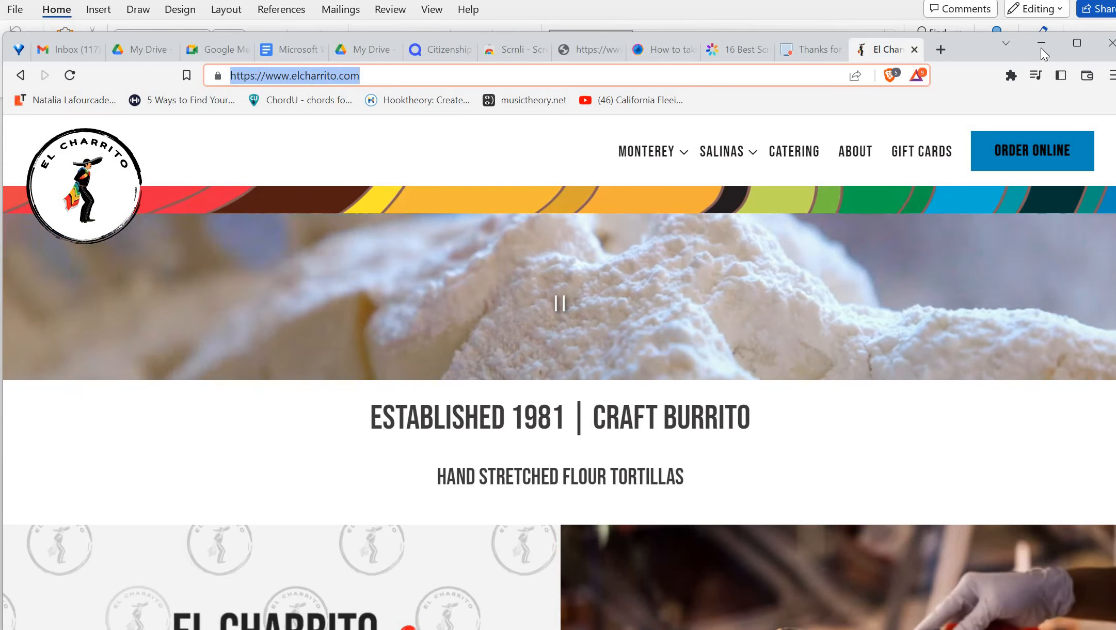
{"action": "left_click", "coordinate": [1042, 45]}
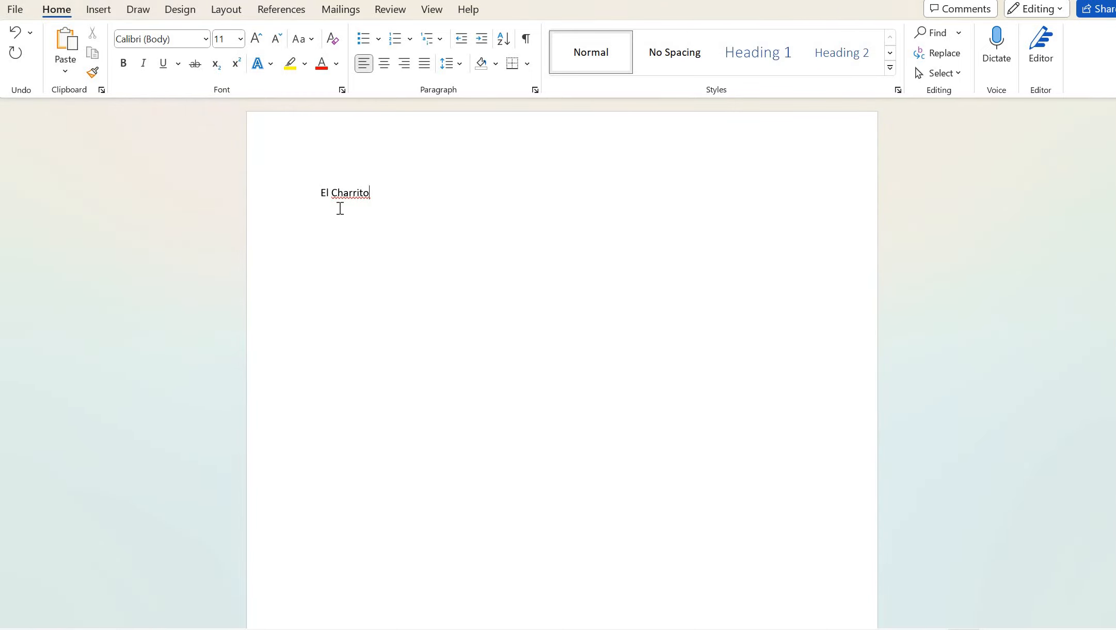
Select the typed 'El Charrito' line and enlarge it to 28-point Calibri as the title
{"action": "key", "text": "Home"}
{"action": "key", "text": "shift+Right"}
{"action": "key", "text": "shift+Right"}
{"action": "key", "text": "shift+Right"}
{"action": "key", "text": "shift+Right"}
{"action": "left_click", "coordinate": [381, 194]}
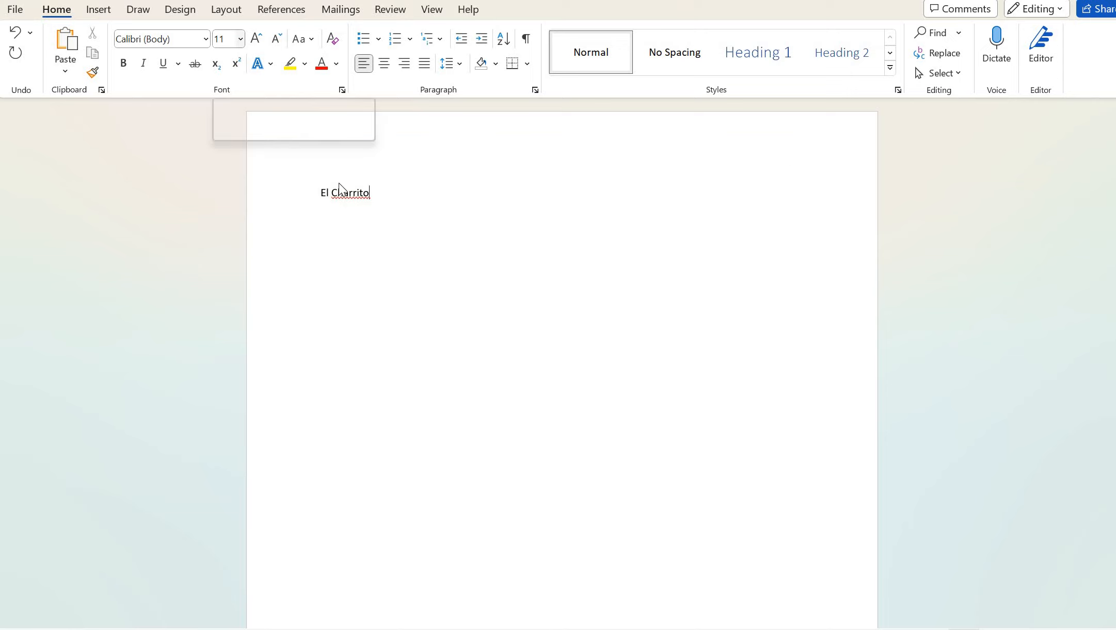
{"action": "left_click", "coordinate": [240, 40]}
{"action": "left_click", "coordinate": [372, 196]}
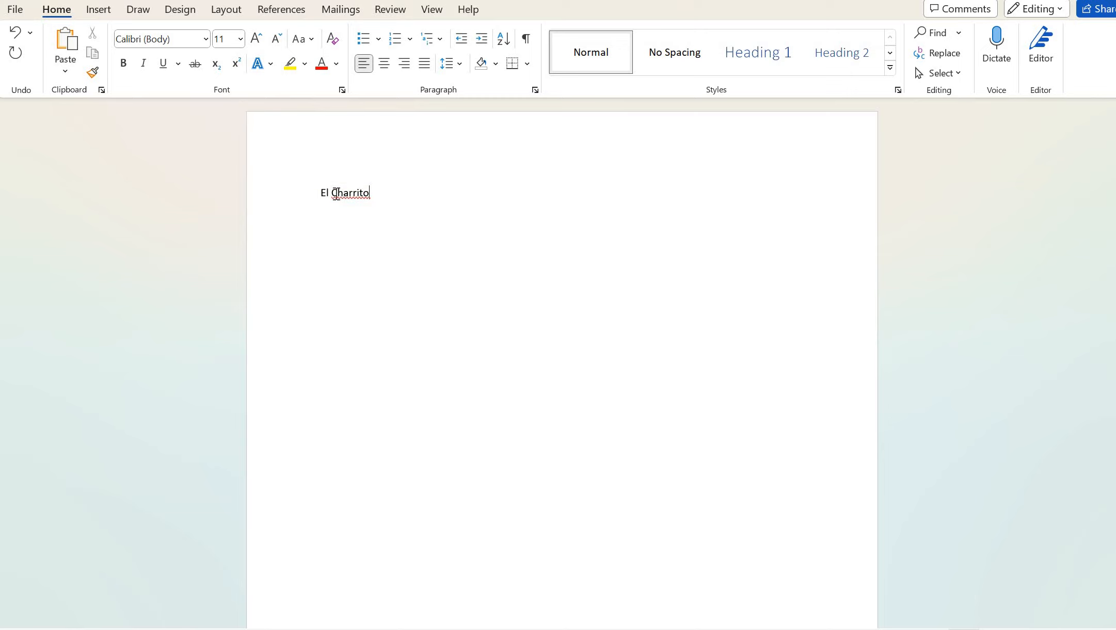
{"action": "left_click_drag", "start_coordinate": [336, 194], "coordinate": [407, 194]}
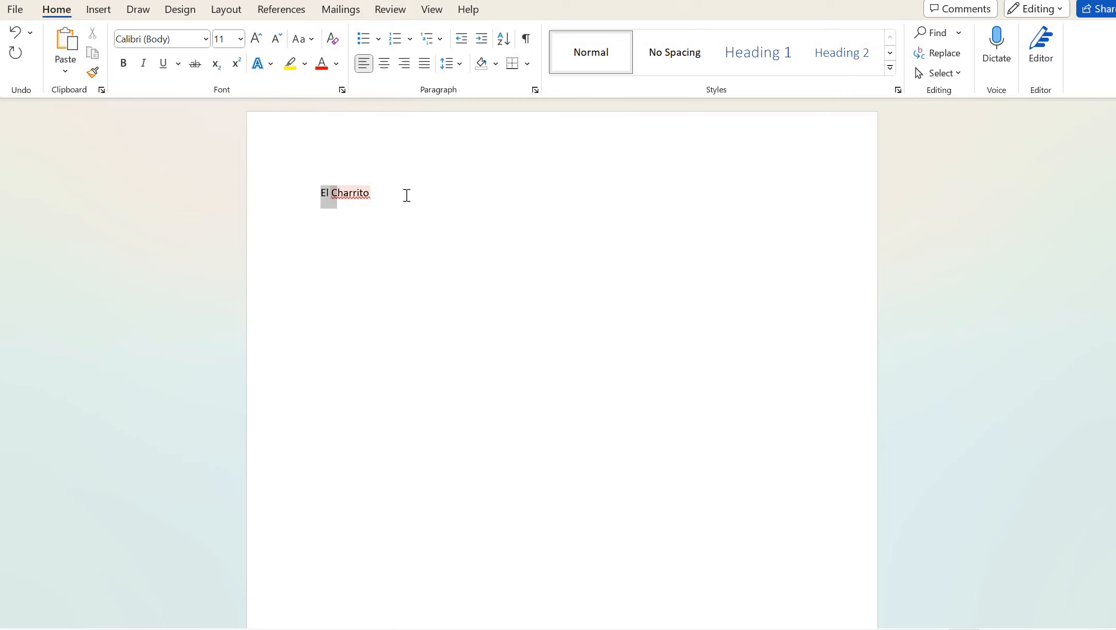
{"action": "left_click", "coordinate": [240, 39]}
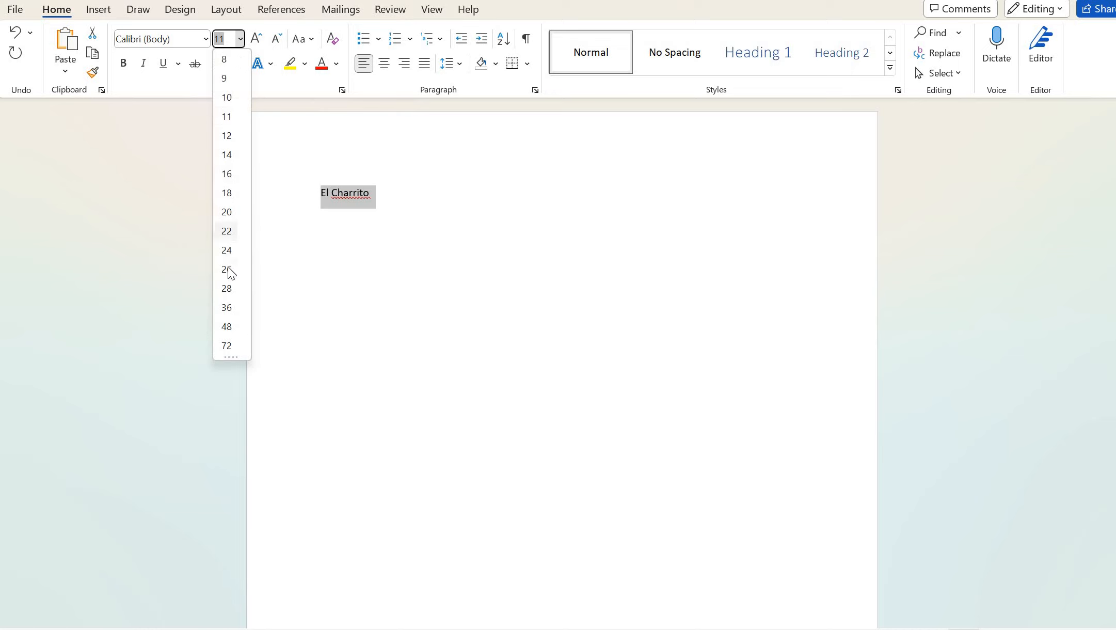
{"action": "left_click", "coordinate": [227, 288]}
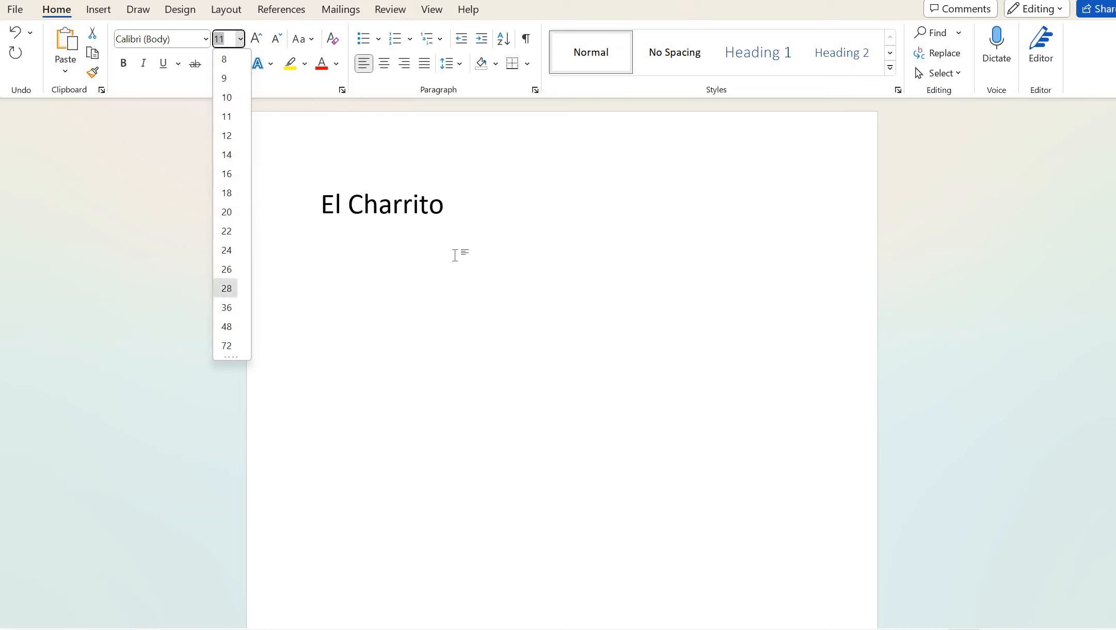
{"action": "left_click", "coordinate": [448, 206]}
{"action": "left_click", "coordinate": [305, 211]}
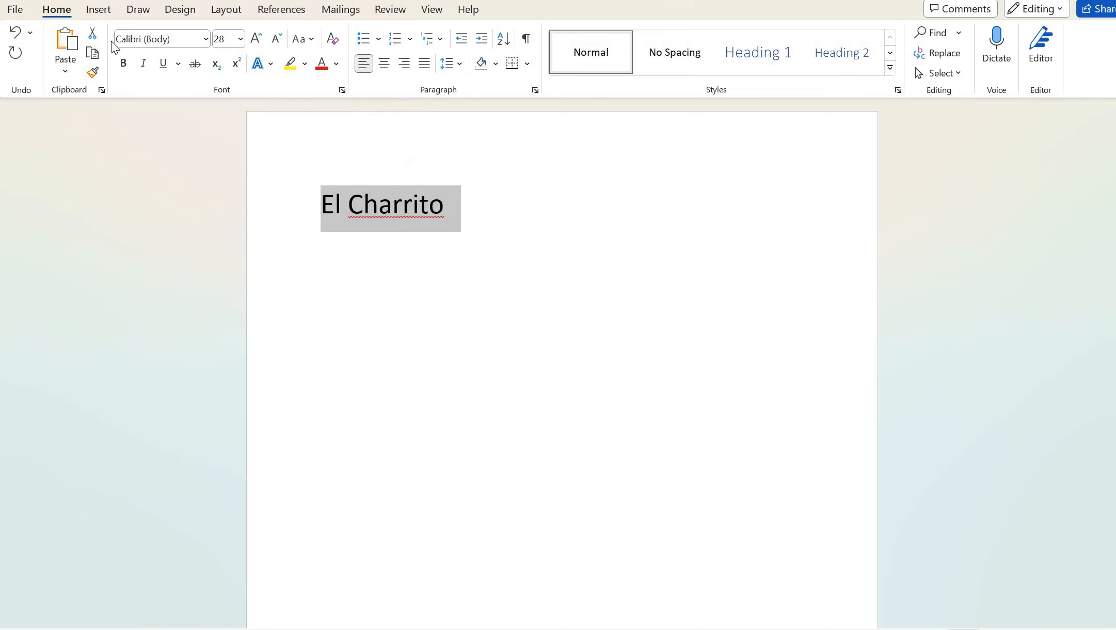
{"action": "left_click", "coordinate": [99, 10]}
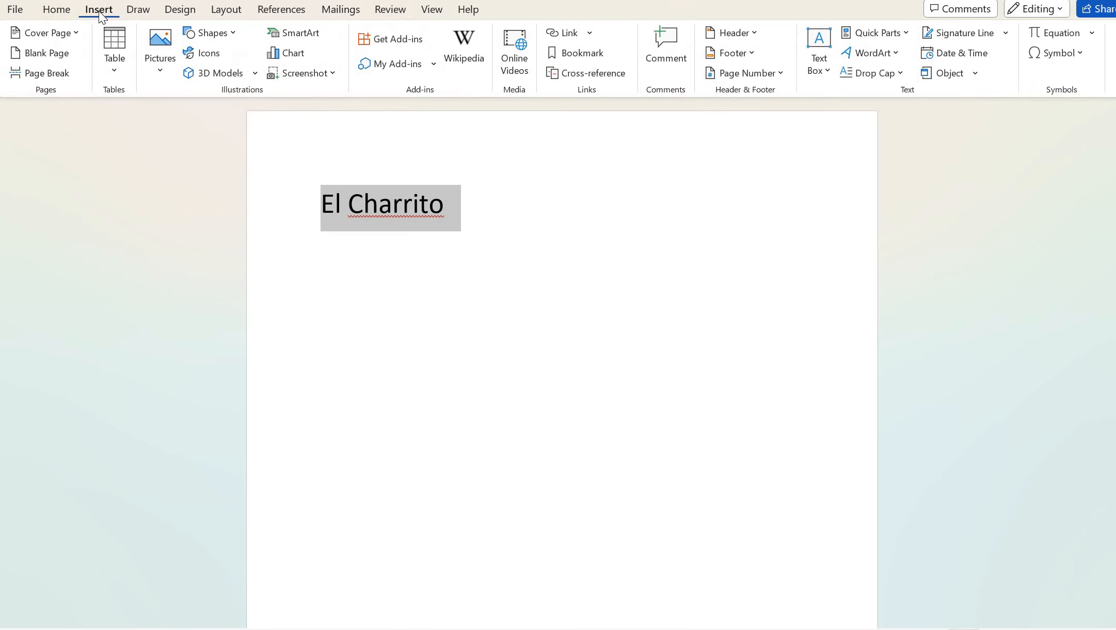
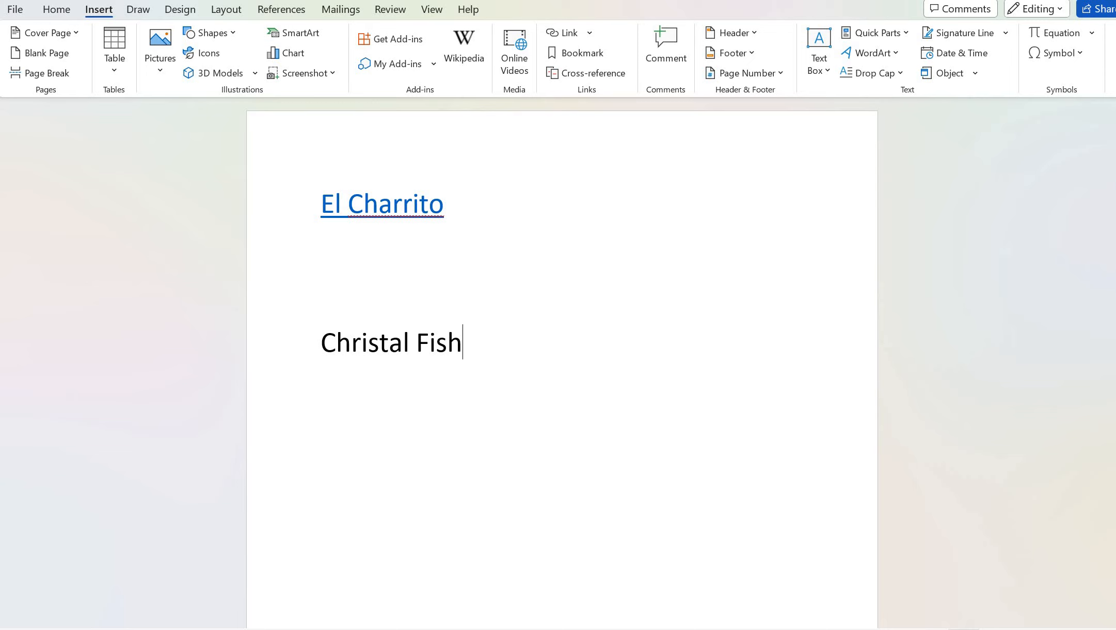
Bring the El Charrito website forward from the Brave taskbar preview
{"action": "left_click", "coordinate": [356, 562]}
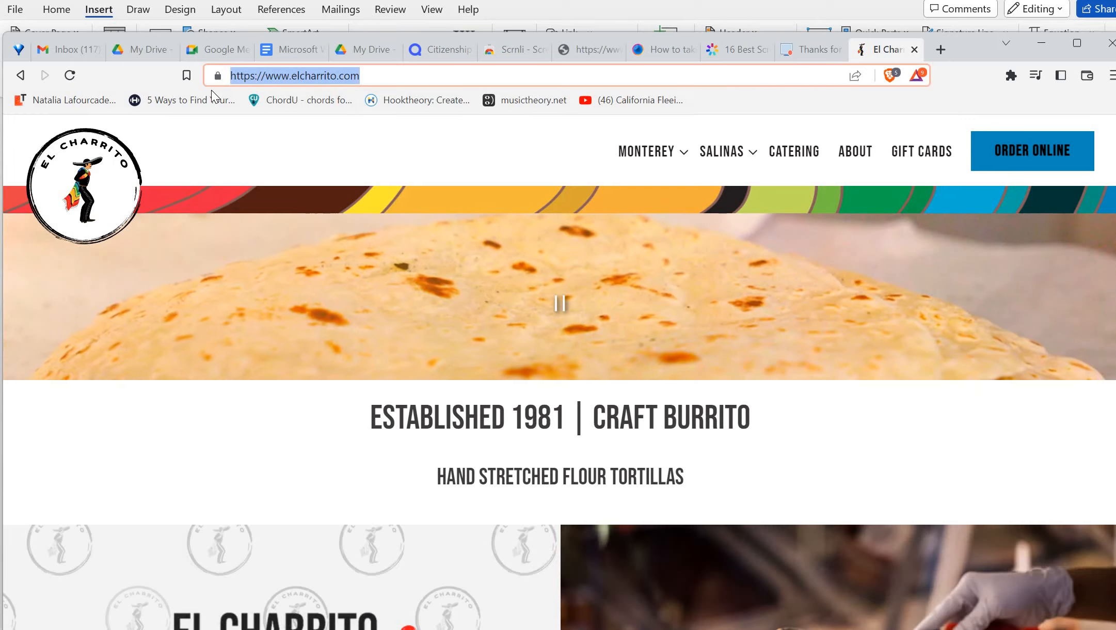
Search 'chrystal fish monterey' and open the Crystal Fish Sushi website
{"action": "type", "text": "chr"}
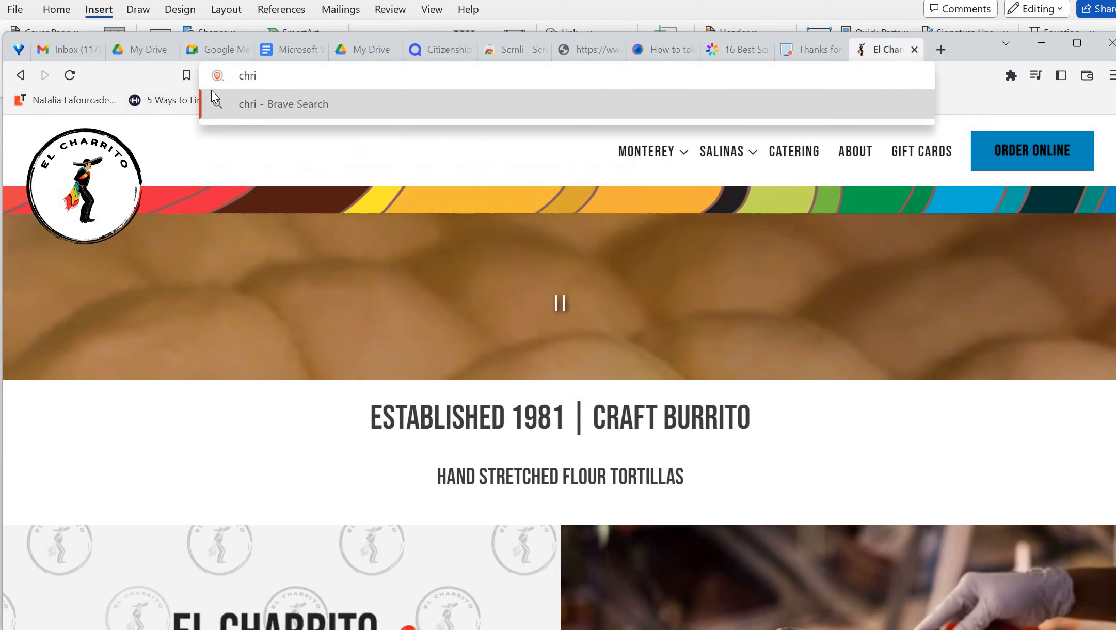
{"action": "type", "text": "y"}
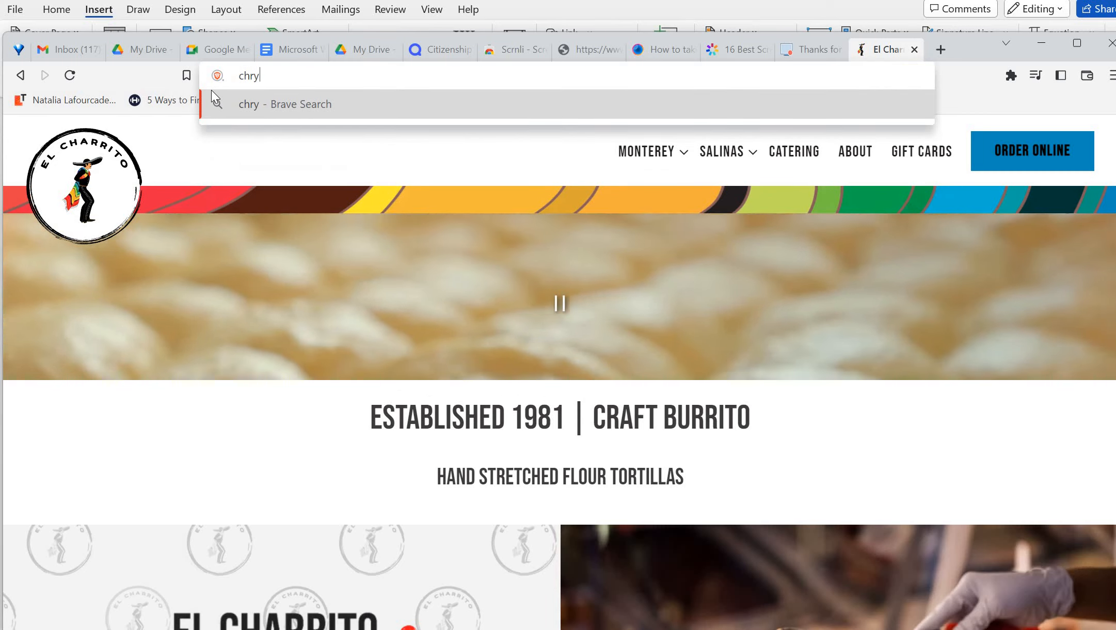
{"action": "type", "text": "stal "}
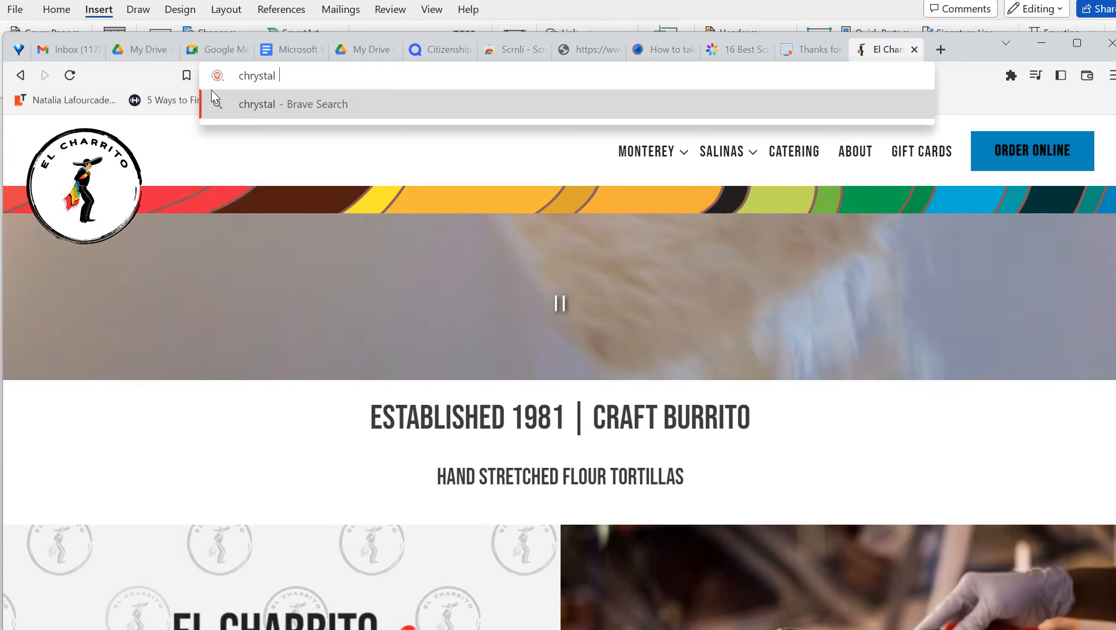
{"action": "type", "text": "fish "}
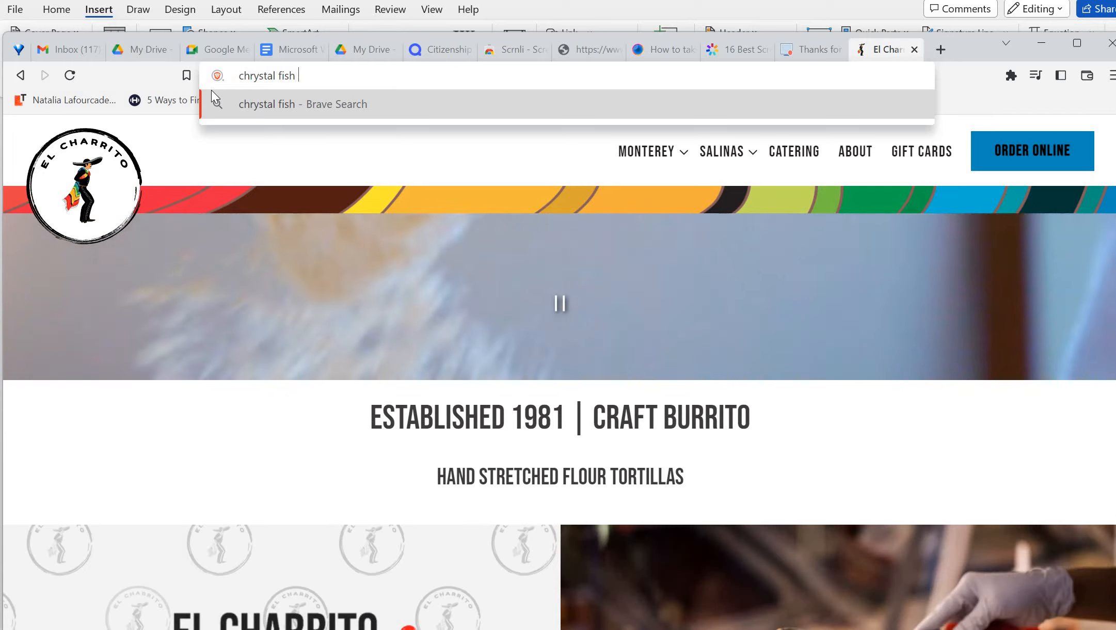
{"action": "type", "text": "monterey"}
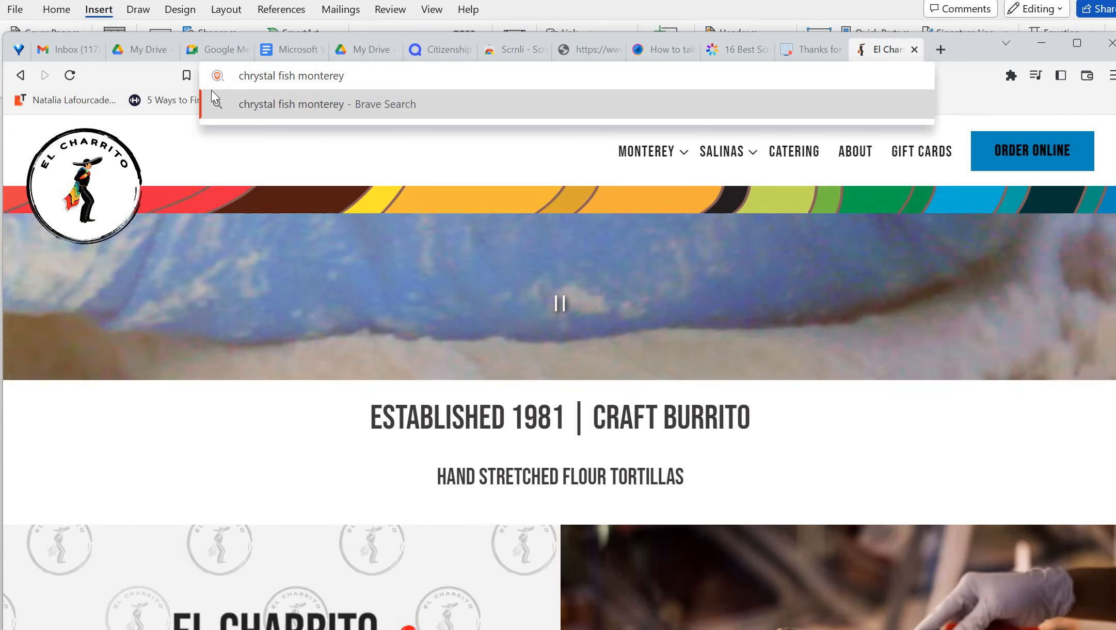
{"action": "key", "text": "Return"}
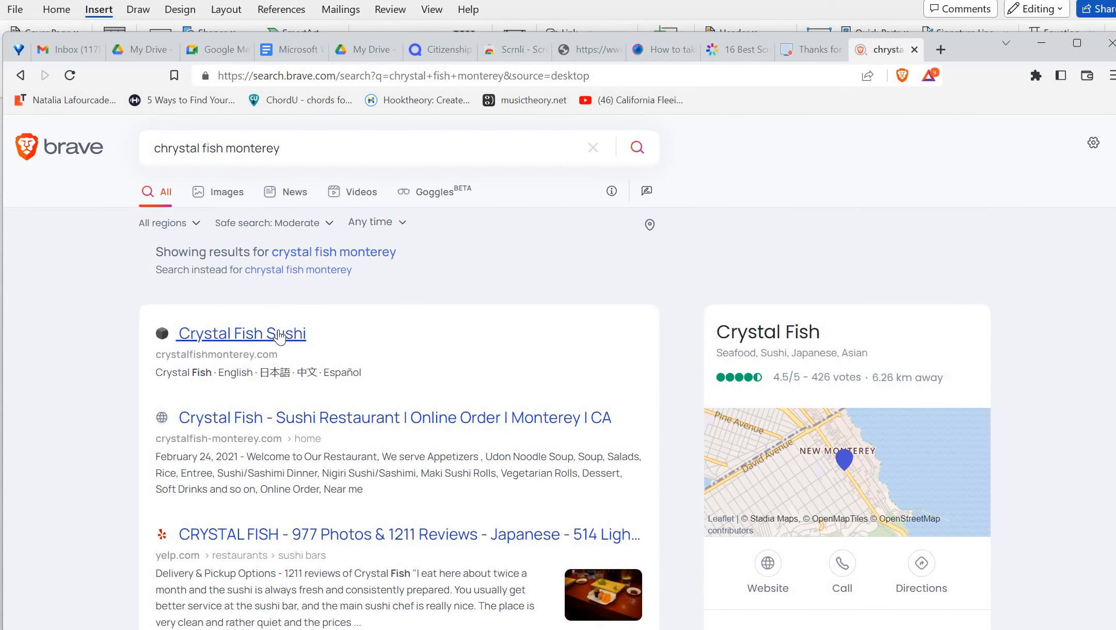
{"action": "left_click", "coordinate": [279, 335]}
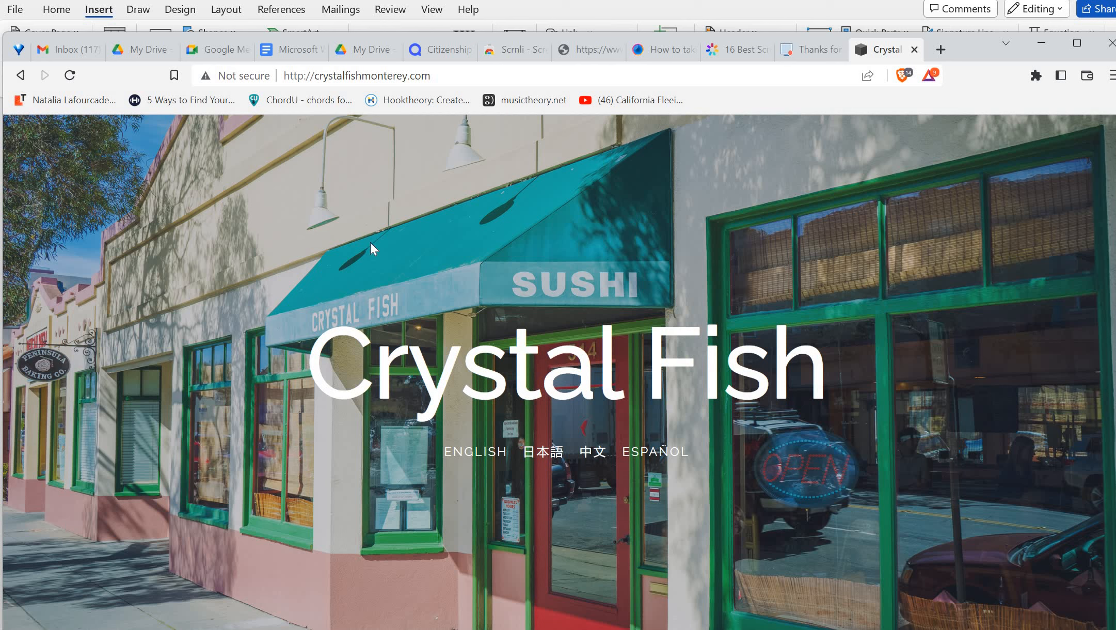
Copy the crystalfishmonterey.com web address from the address bar
{"action": "left_click", "coordinate": [382, 75]}
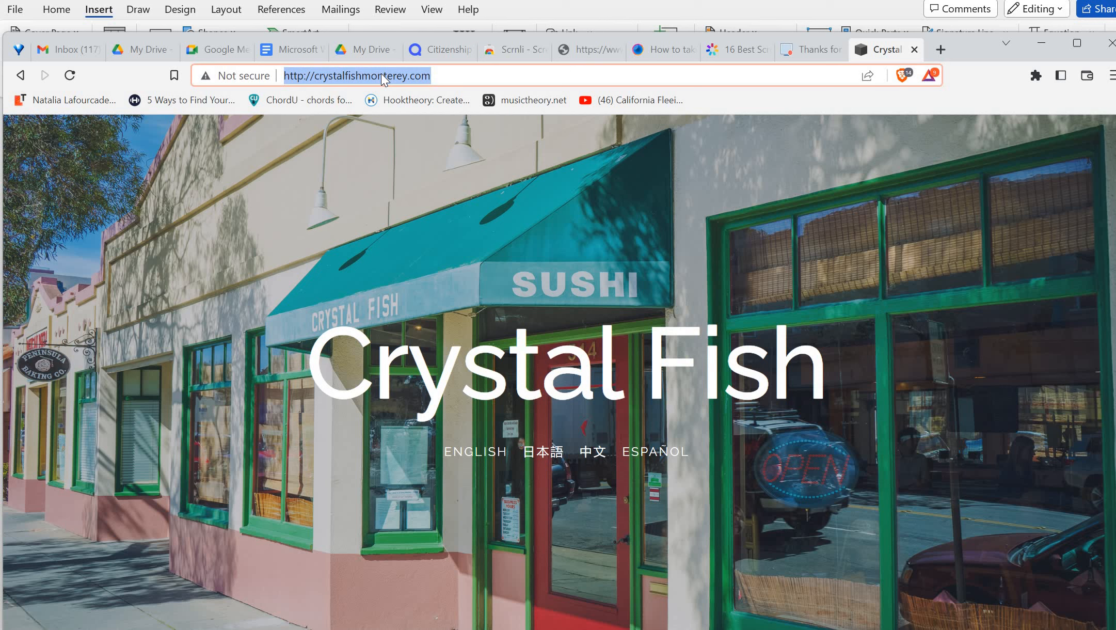
{"action": "right_click", "coordinate": [382, 76]}
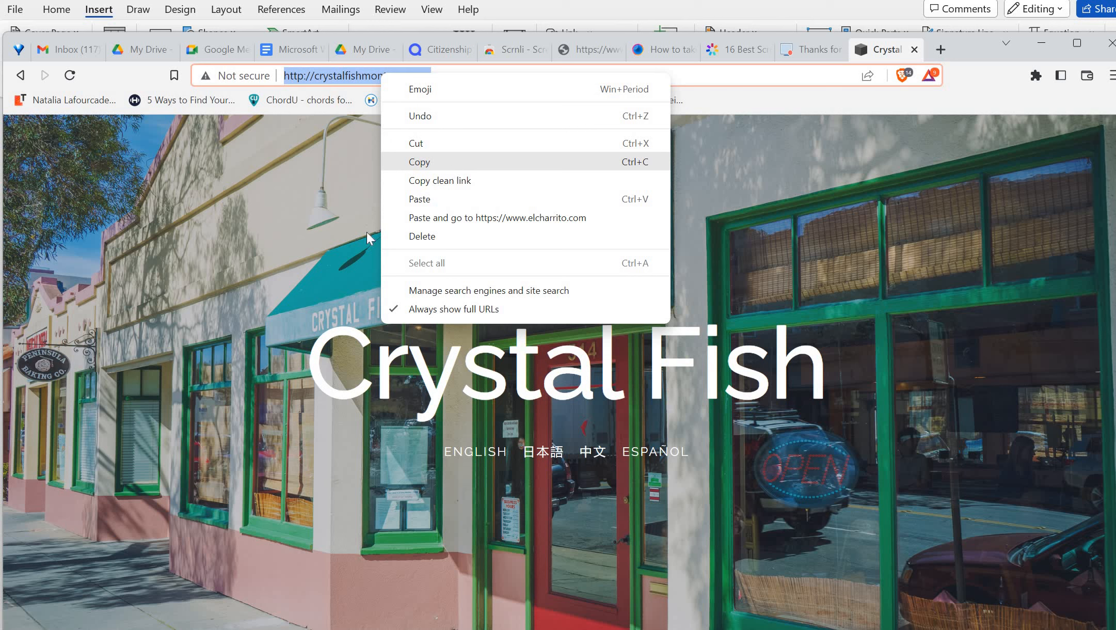
{"action": "left_click", "coordinate": [453, 167]}
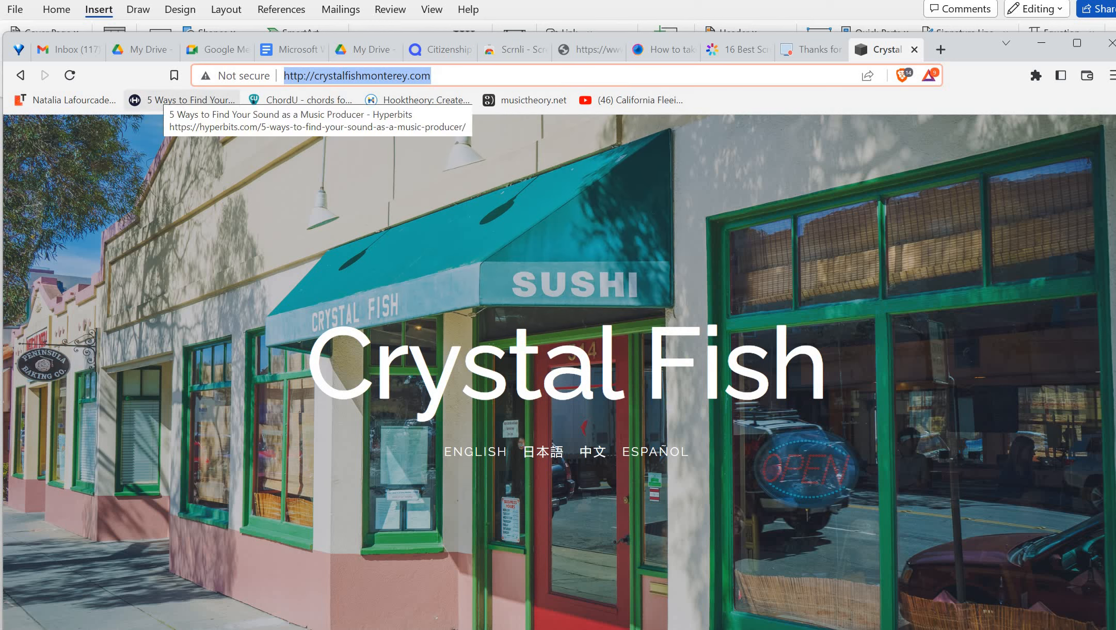
{"action": "left_click", "coordinate": [1043, 45]}
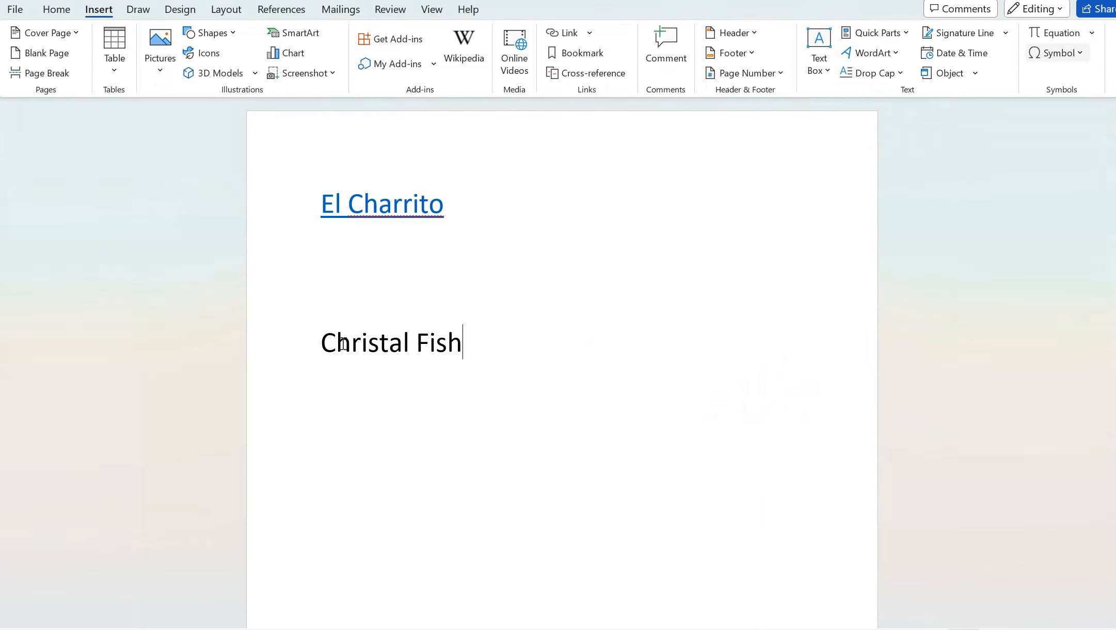
{"action": "triple_click", "coordinate": [469, 336]}
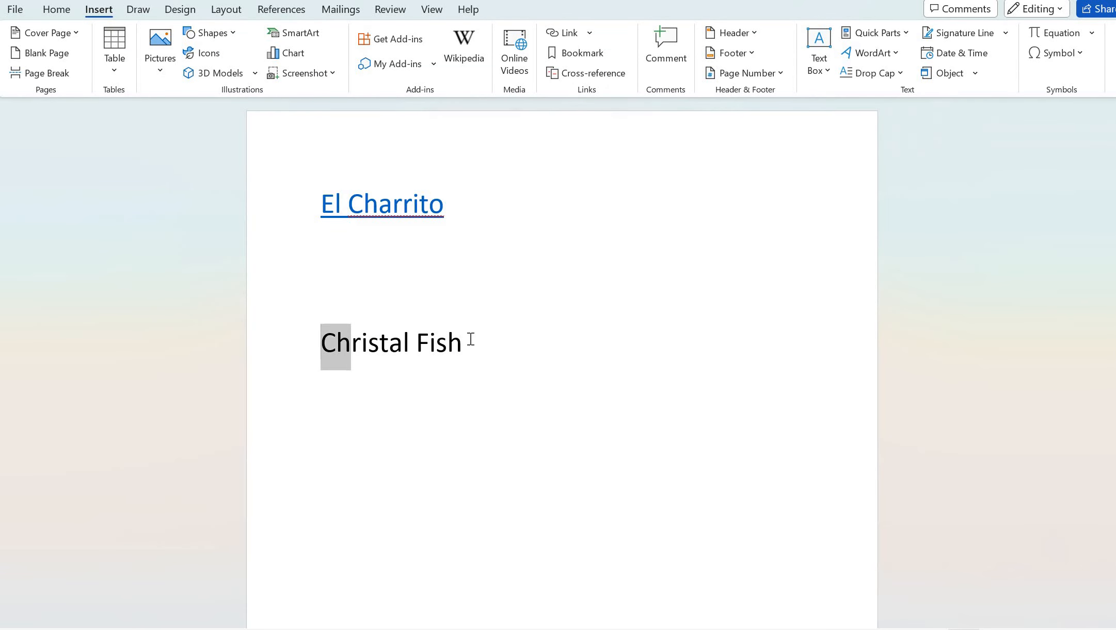
{"action": "left_click", "coordinate": [566, 32]}
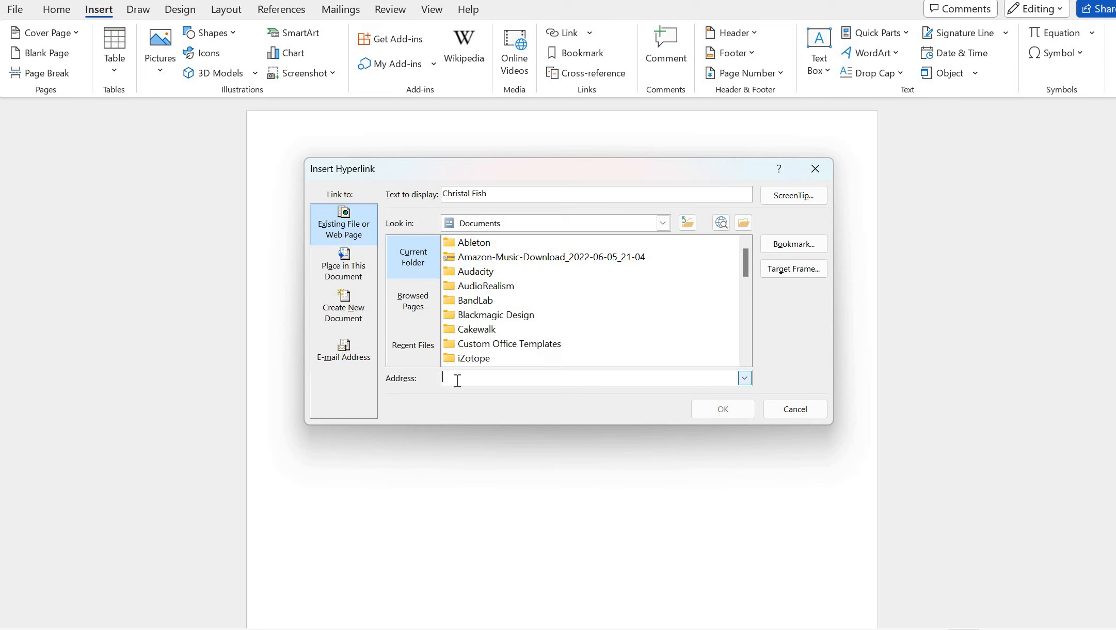
{"action": "right_click", "coordinate": [456, 380]}
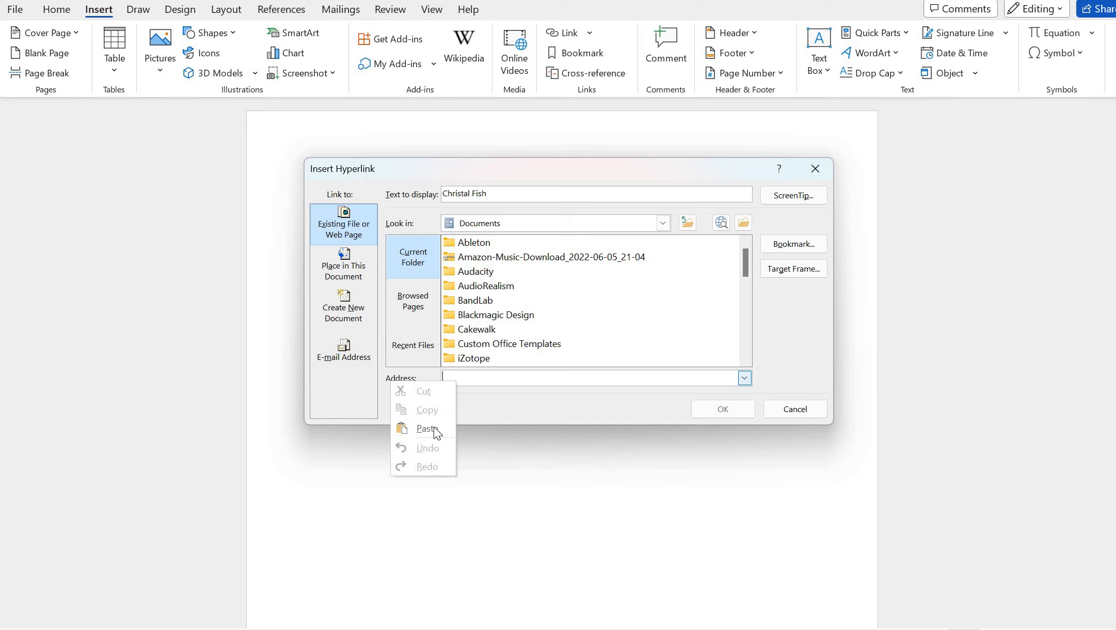
{"action": "left_click", "coordinate": [433, 427]}
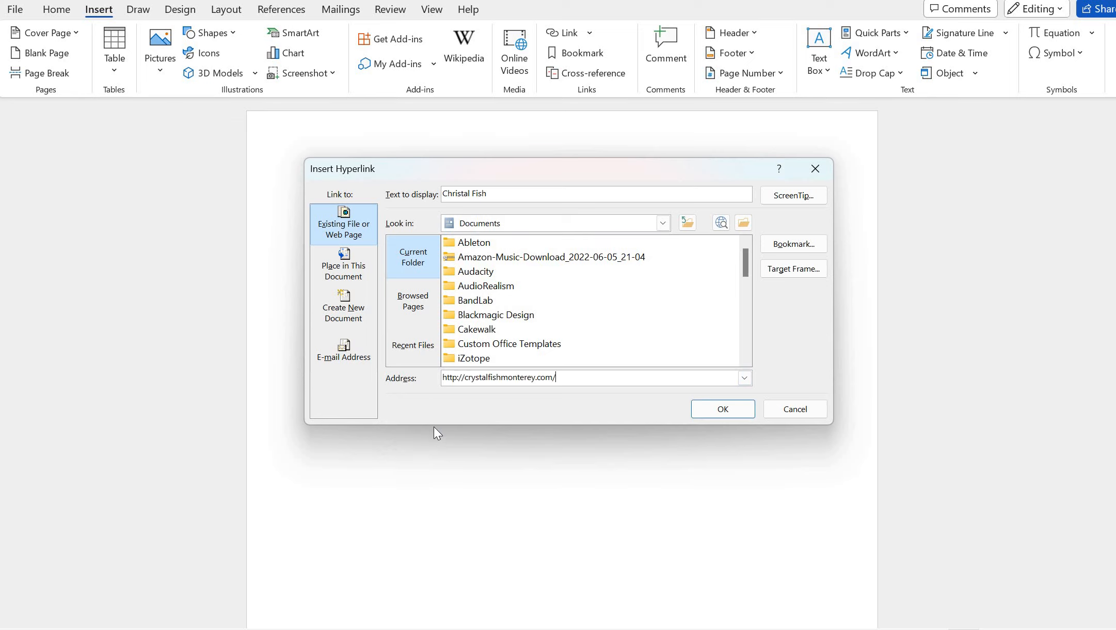
{"action": "left_click", "coordinate": [710, 408]}
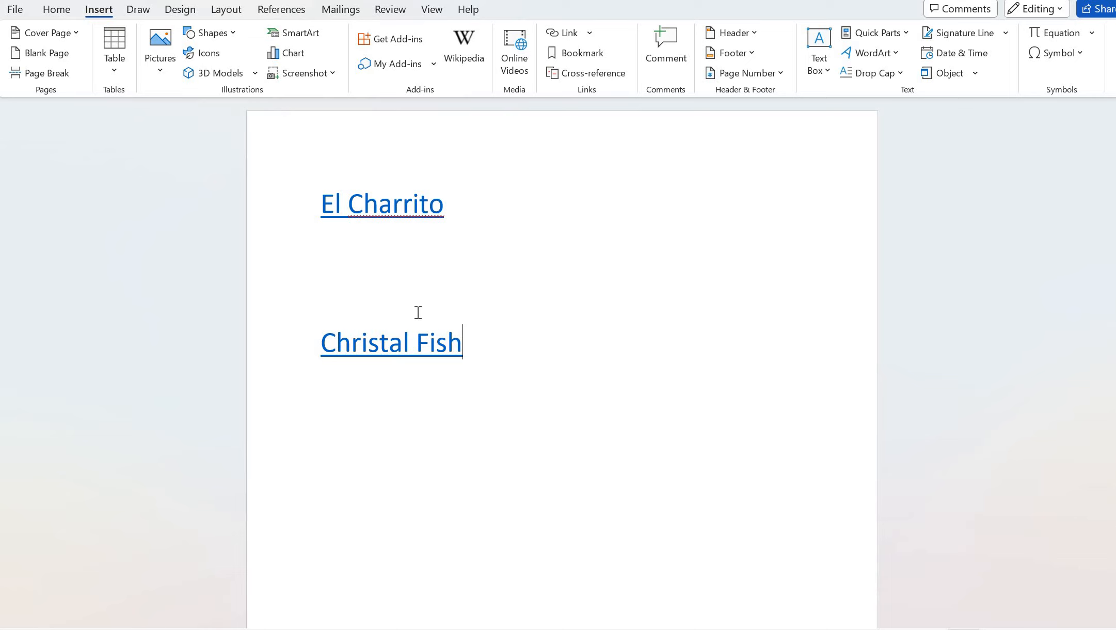
{"action": "mouse_move", "coordinate": [406, 361]}
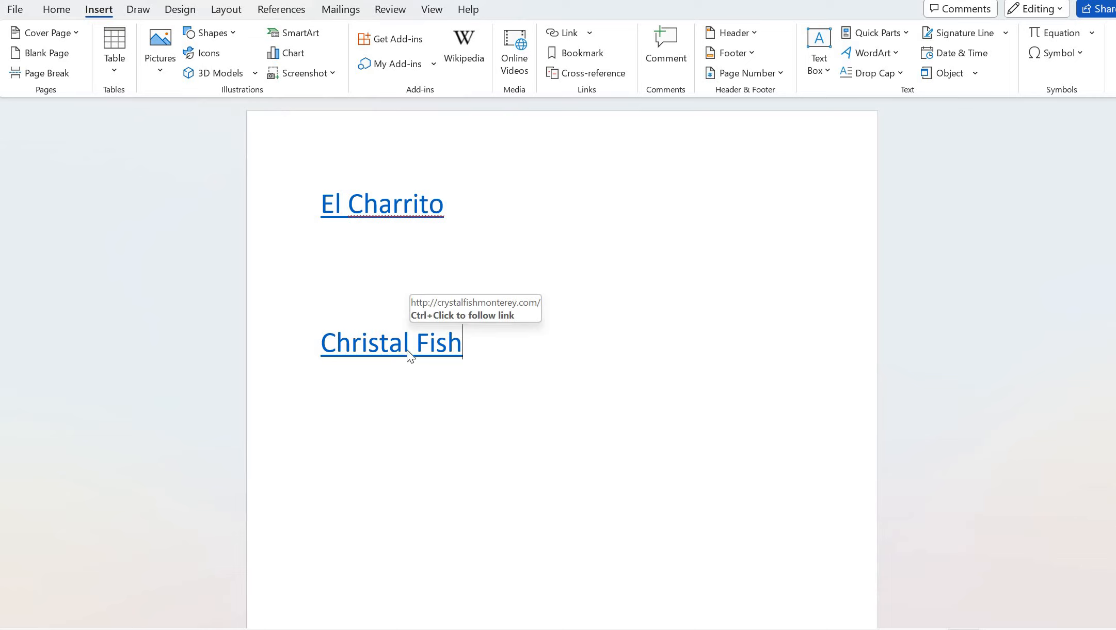
{"action": "left_click", "coordinate": [408, 351], "text": "ctrl"}
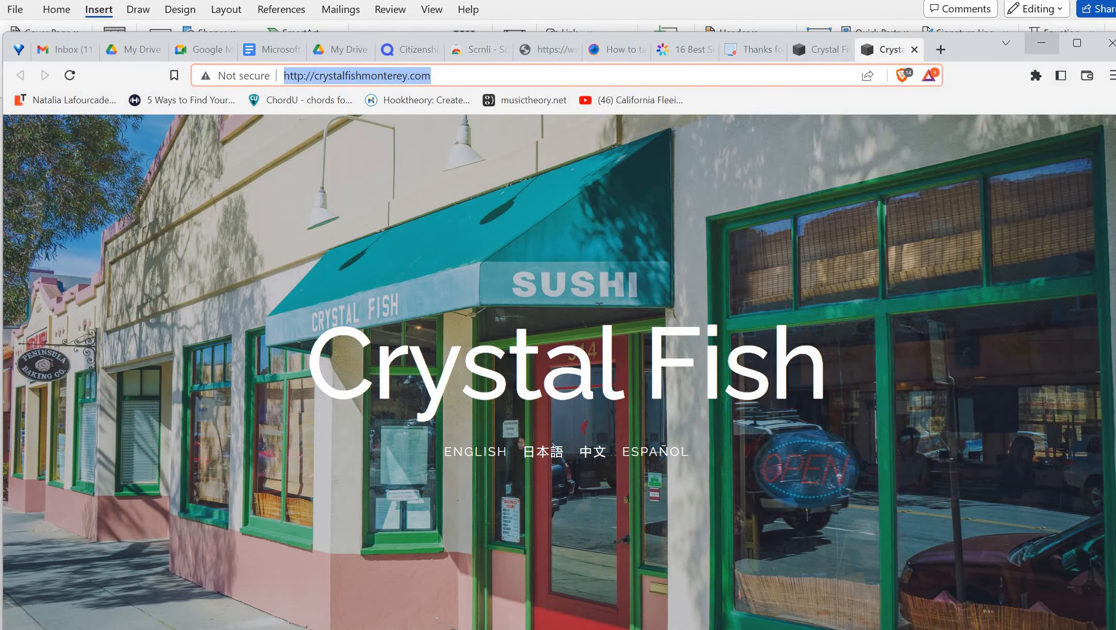
Test that the El Charrito link opens elcharrito.com, then minimize Brave back to Word
{"action": "left_click", "coordinate": [1044, 45]}
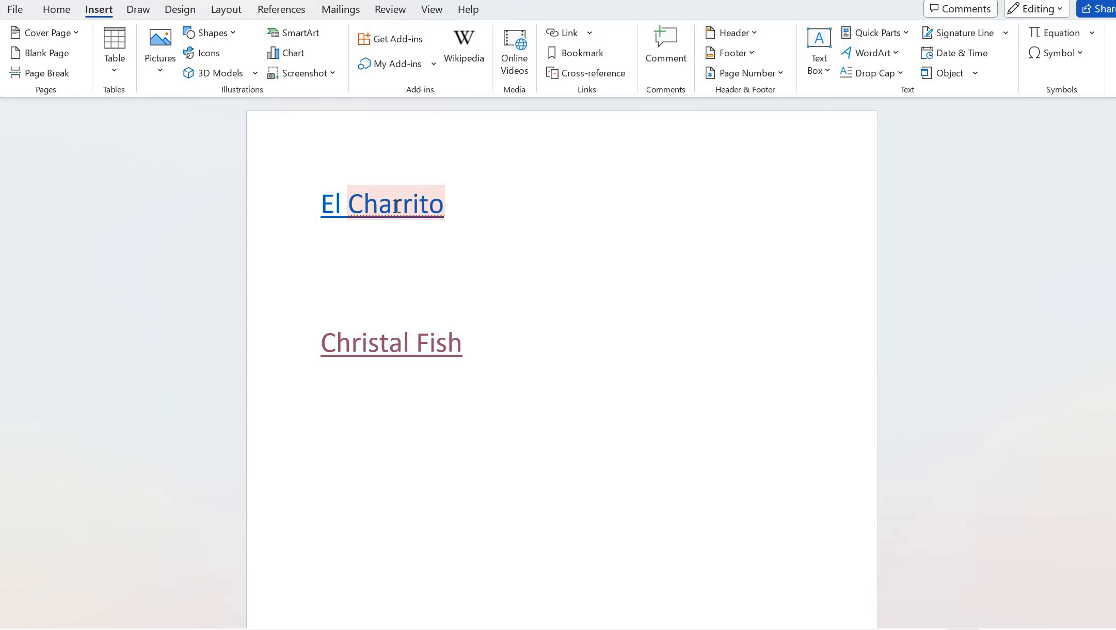
{"action": "left_click", "coordinate": [396, 206], "text": "ctrl"}
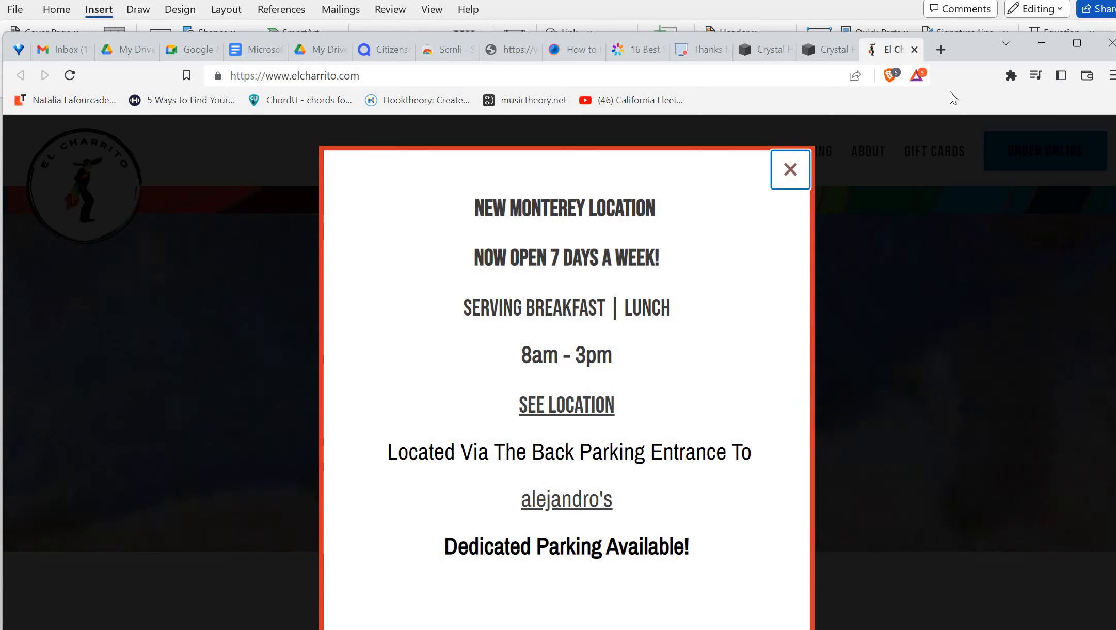
{"action": "left_click_drag", "start_coordinate": [981, 52], "coordinate": [964, 100]}
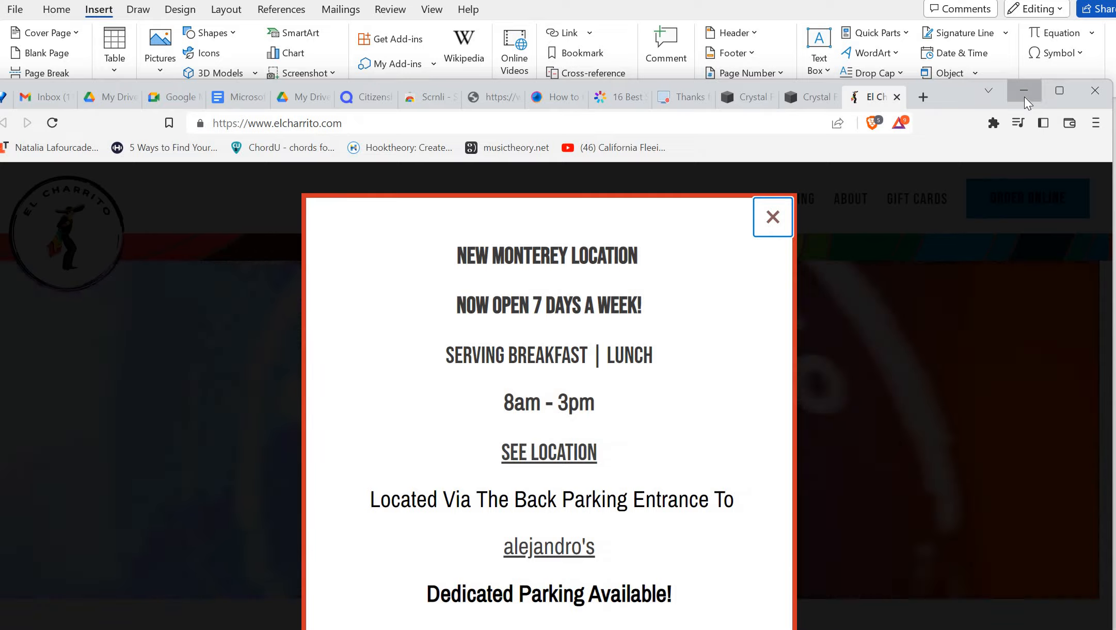
{"action": "left_click", "coordinate": [1025, 98]}
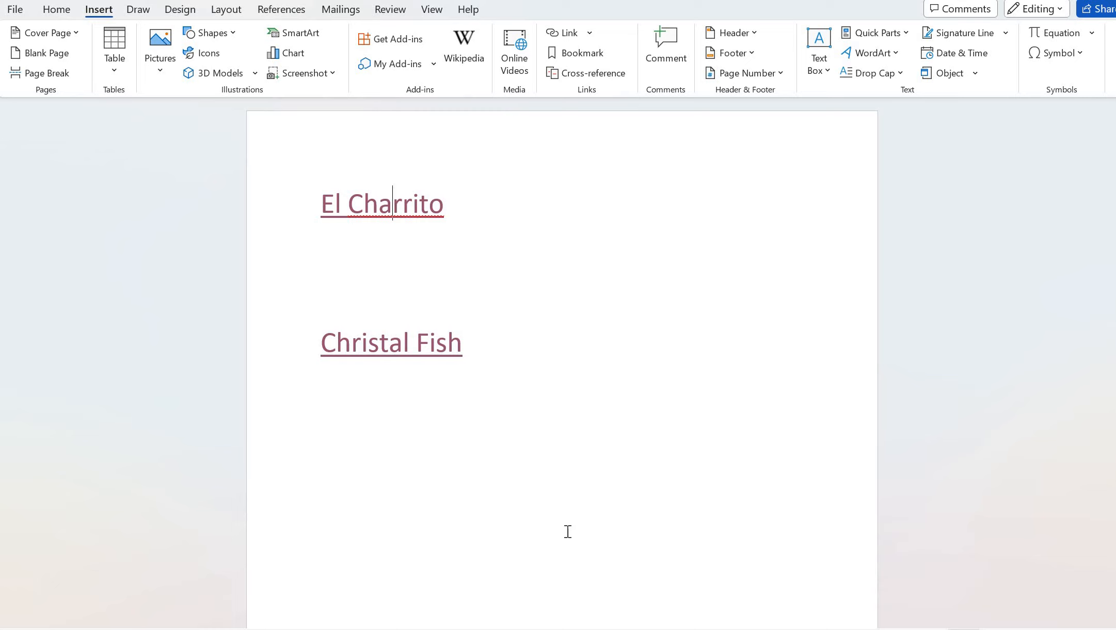
Add a blank line beneath the UNDO! heading on the new page
{"action": "left_click", "coordinate": [412, 433]}
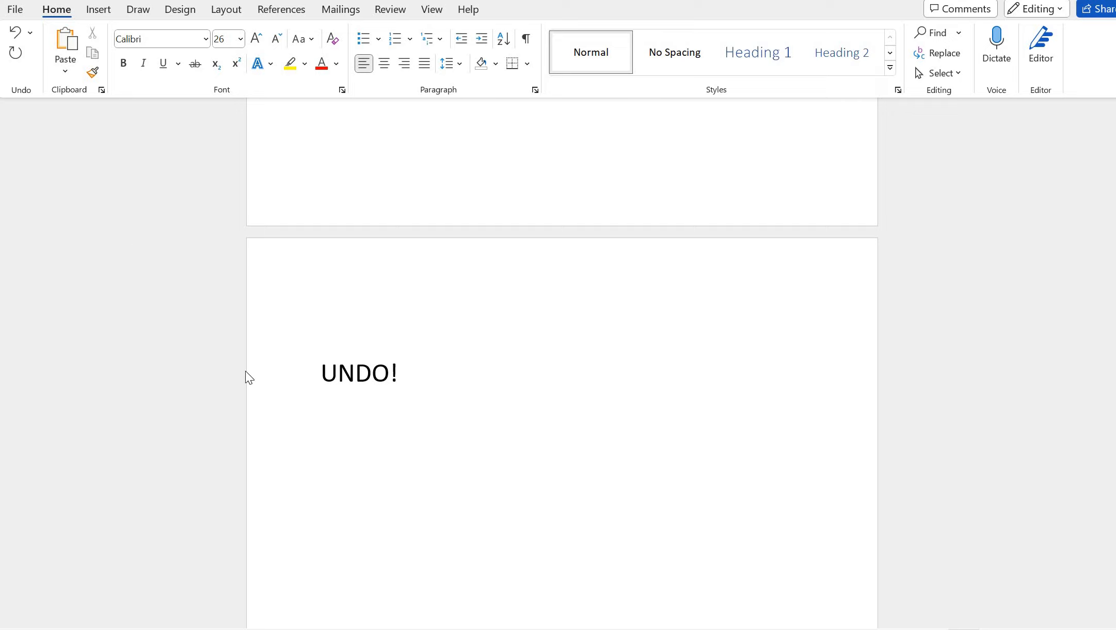
{"action": "left_click", "coordinate": [416, 395]}
{"action": "key", "text": "Return"}
{"action": "key", "text": "Return"}
{"action": "left_click", "coordinate": [101, 11]}
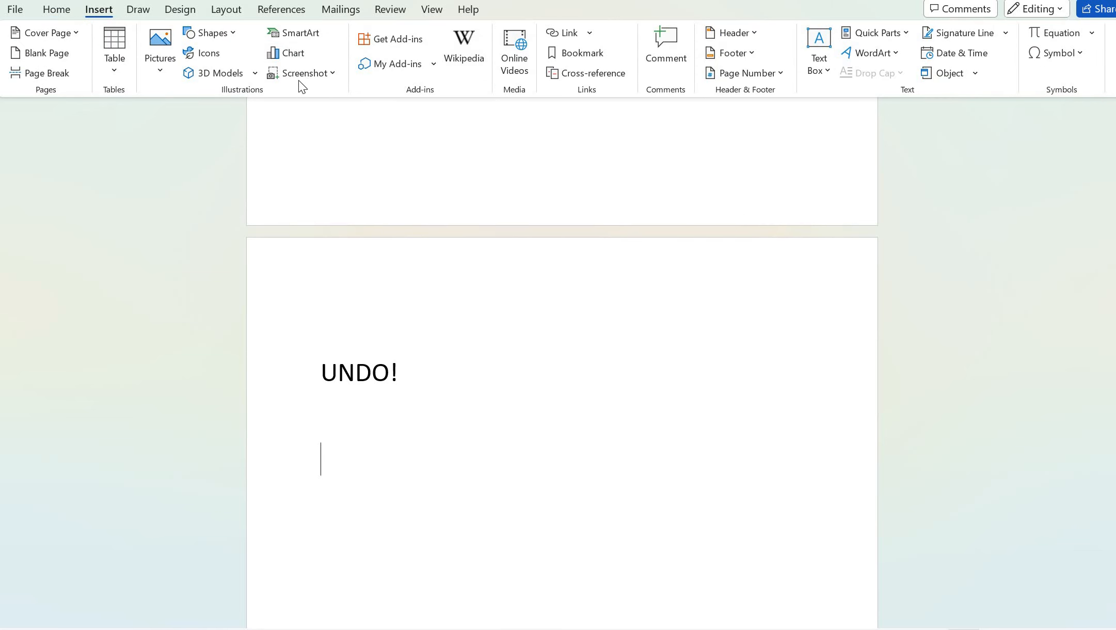
Insert a salt-flats photo from an online picture search for 'Salinas' below UNDO!
{"action": "left_click", "coordinate": [161, 65]}
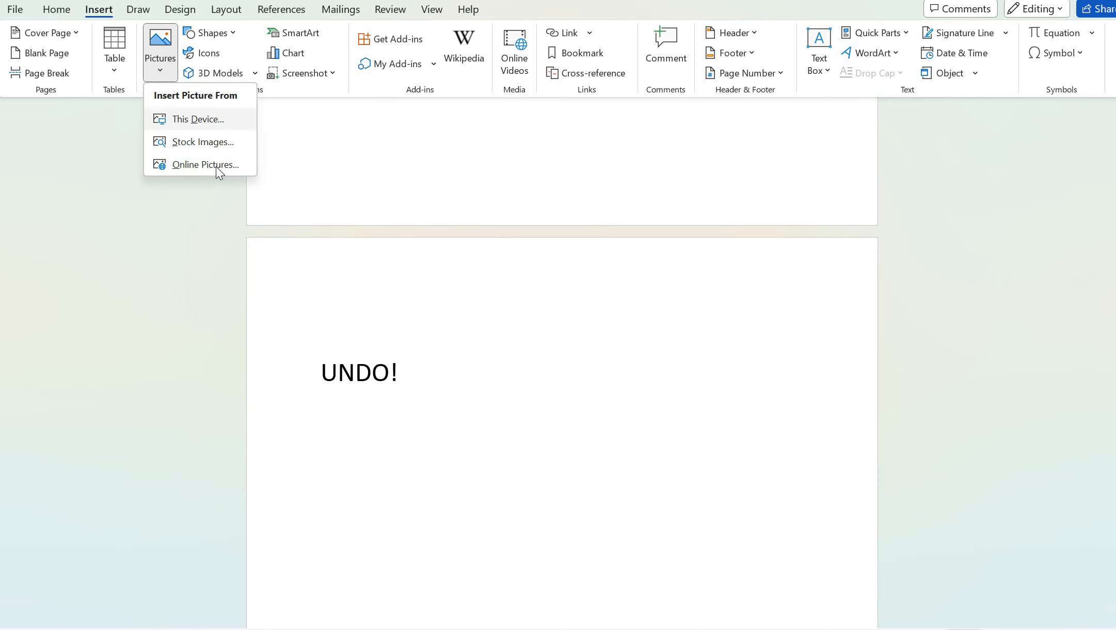
{"action": "left_click", "coordinate": [452, 194]}
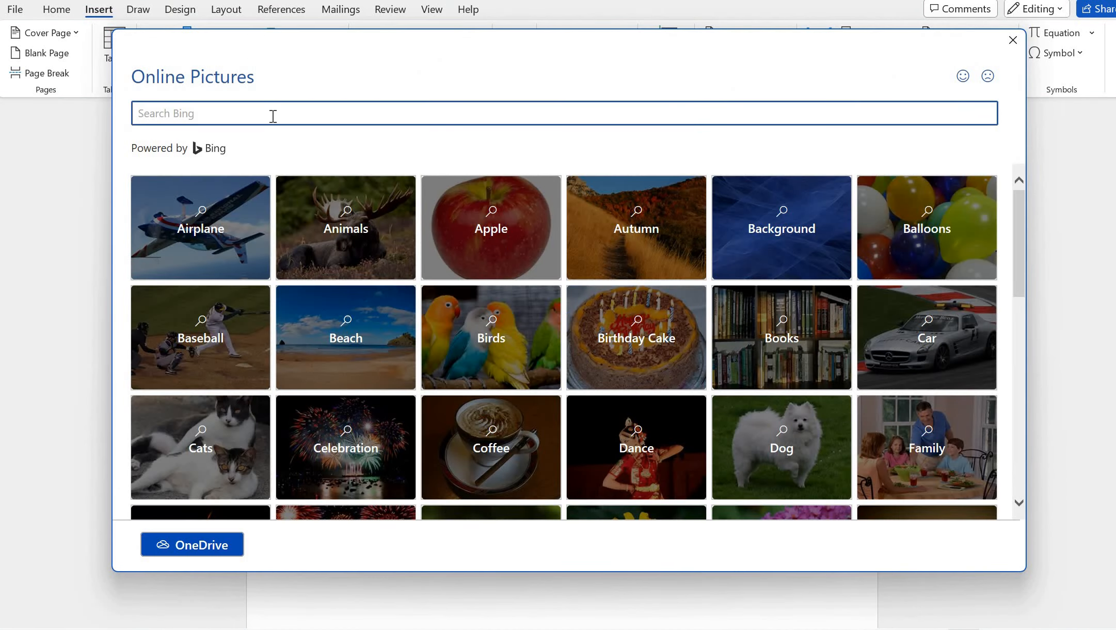
{"action": "left_click", "coordinate": [273, 115]}
{"action": "type", "text": "Salinas"}
{"action": "key", "text": "Return"}
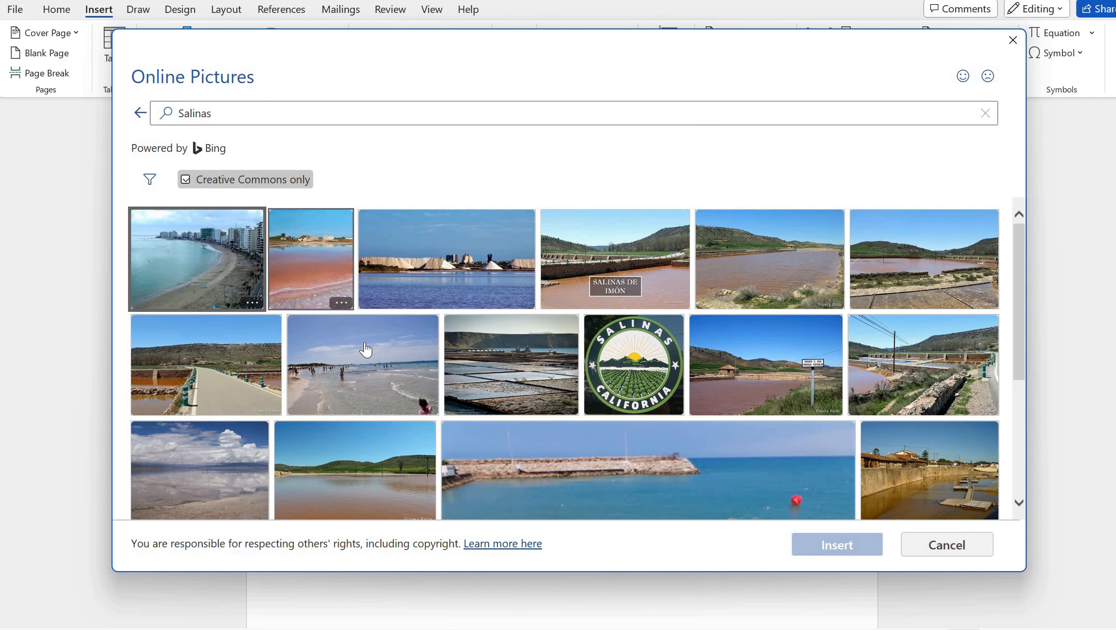
{"action": "scroll", "coordinate": [365, 349], "scroll_direction": "down", "scroll_amount": 2}
{"action": "scroll", "coordinate": [403, 350], "scroll_direction": "down", "scroll_amount": 1}
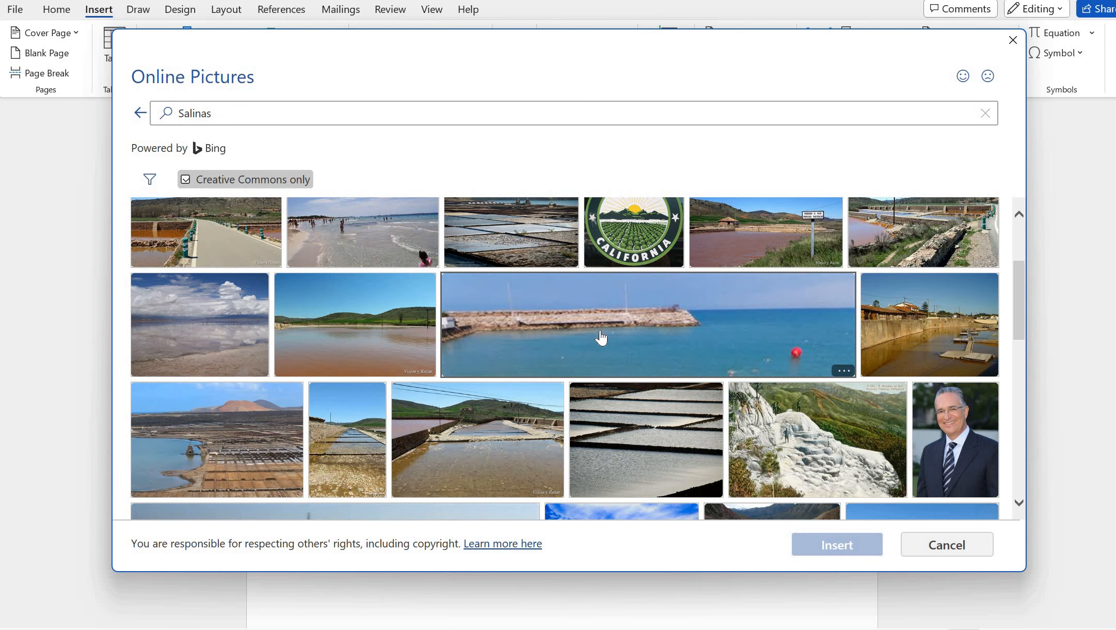
{"action": "double_click", "coordinate": [197, 468]}
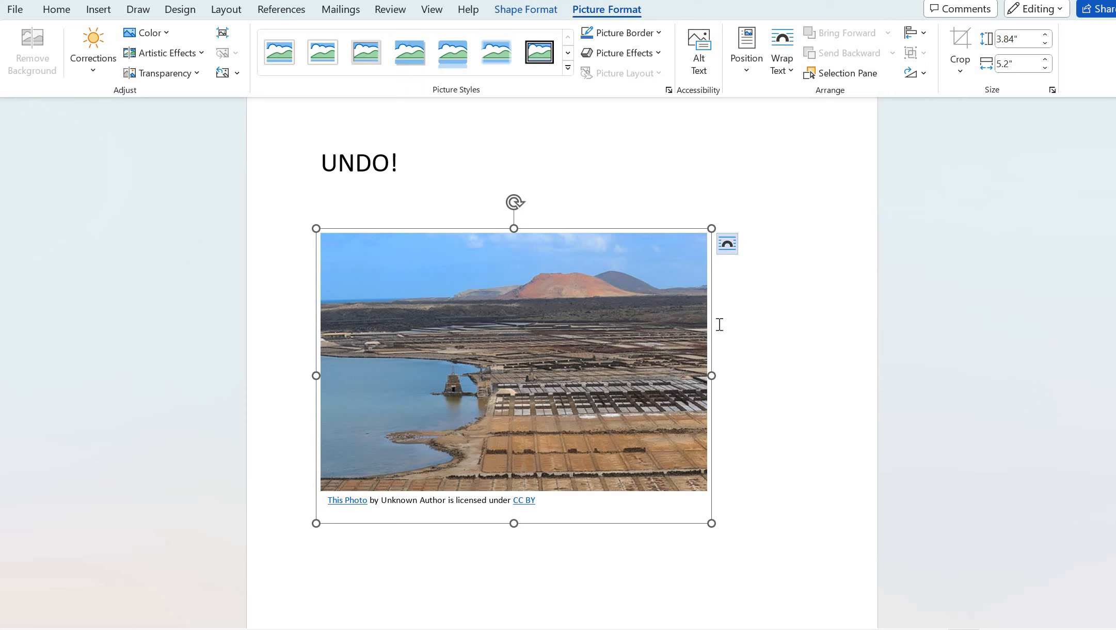
Type 'Sa' below UNDO! and delete it, then move Word beside the lesson page
{"action": "left_click", "coordinate": [774, 390]}
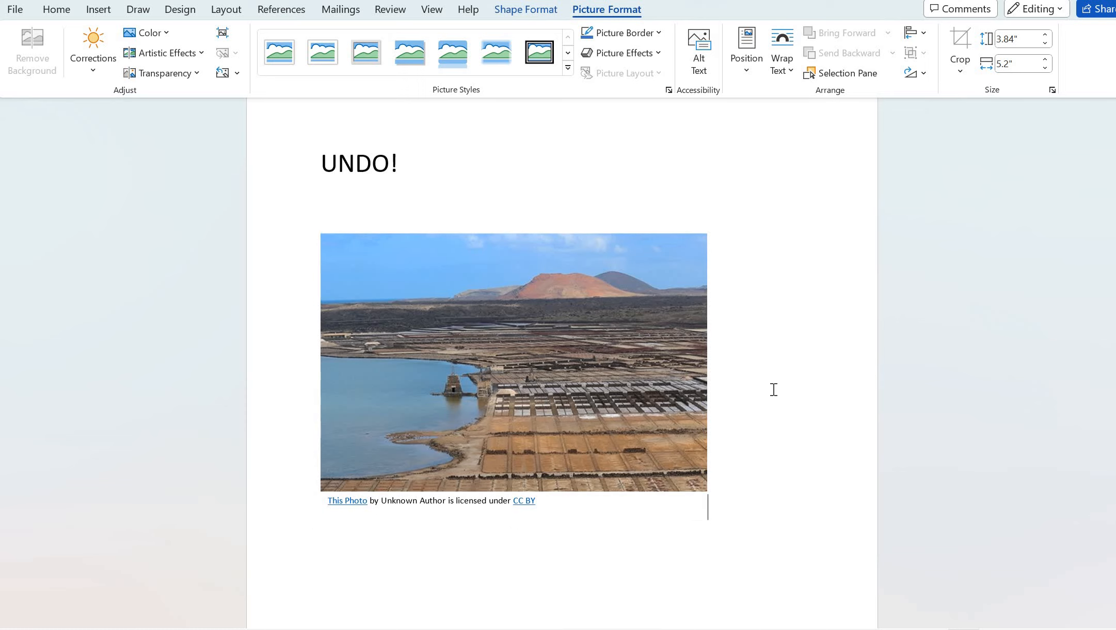
{"action": "left_click", "coordinate": [379, 213]}
{"action": "type", "text": "Sa"}
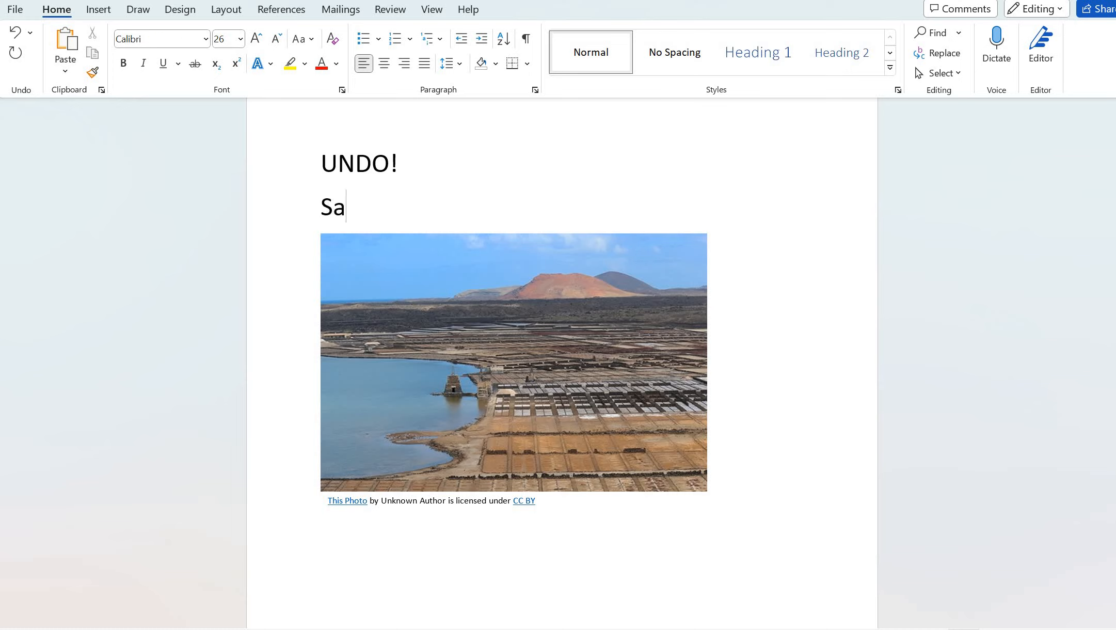
{"action": "key", "text": "BackSpace"}
{"action": "key", "text": "BackSpace"}
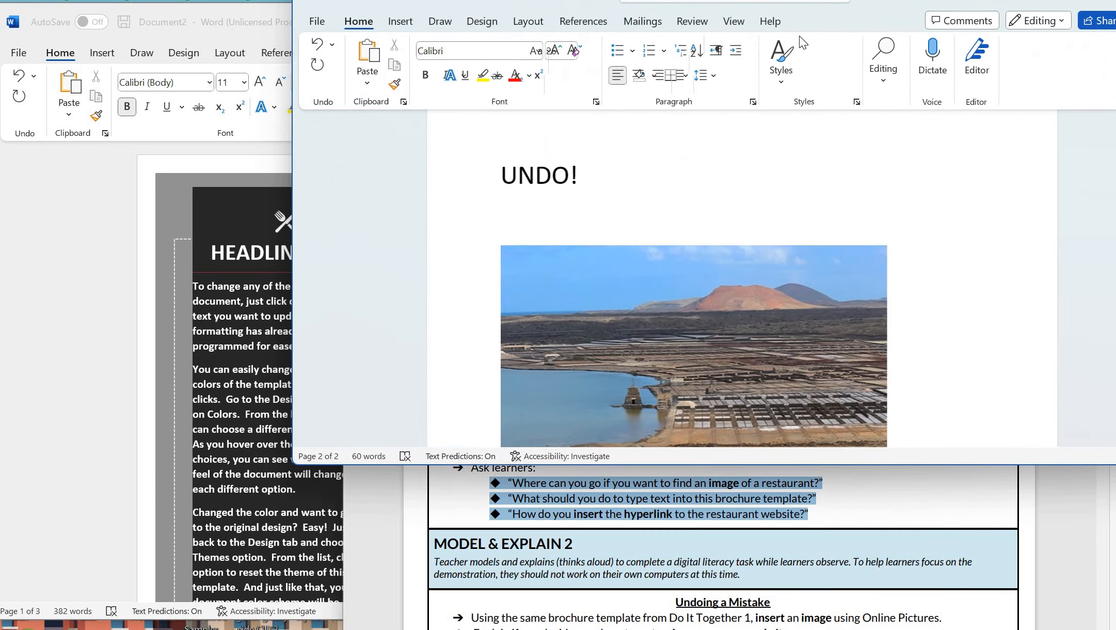
{"action": "left_click_drag", "start_coordinate": [798, 36], "coordinate": [534, 67]}
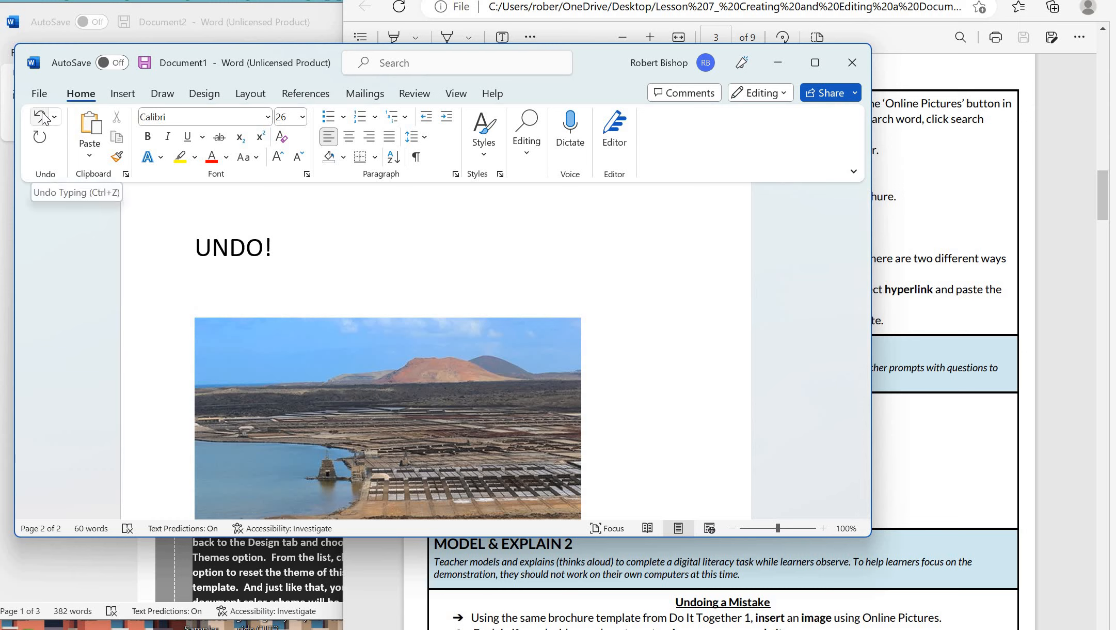
Undo the typed letters and the salt-flats photo, redo once, then undo the photo again
{"action": "left_click", "coordinate": [44, 118]}
{"action": "type", "text": "Sa"}
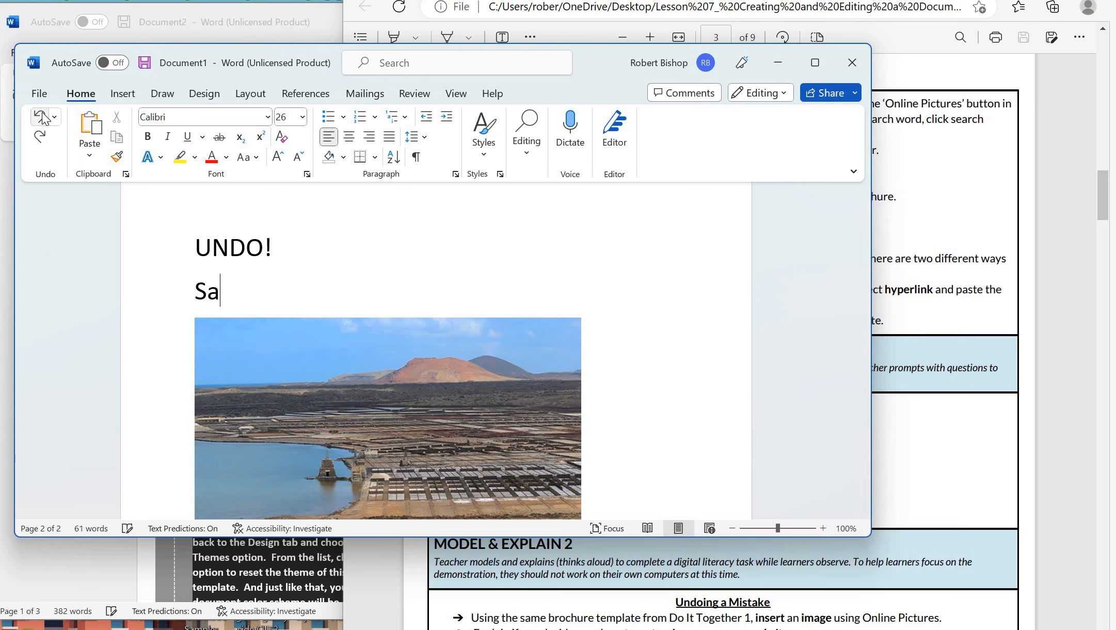
{"action": "left_click", "coordinate": [43, 118]}
{"action": "left_click", "coordinate": [44, 118]}
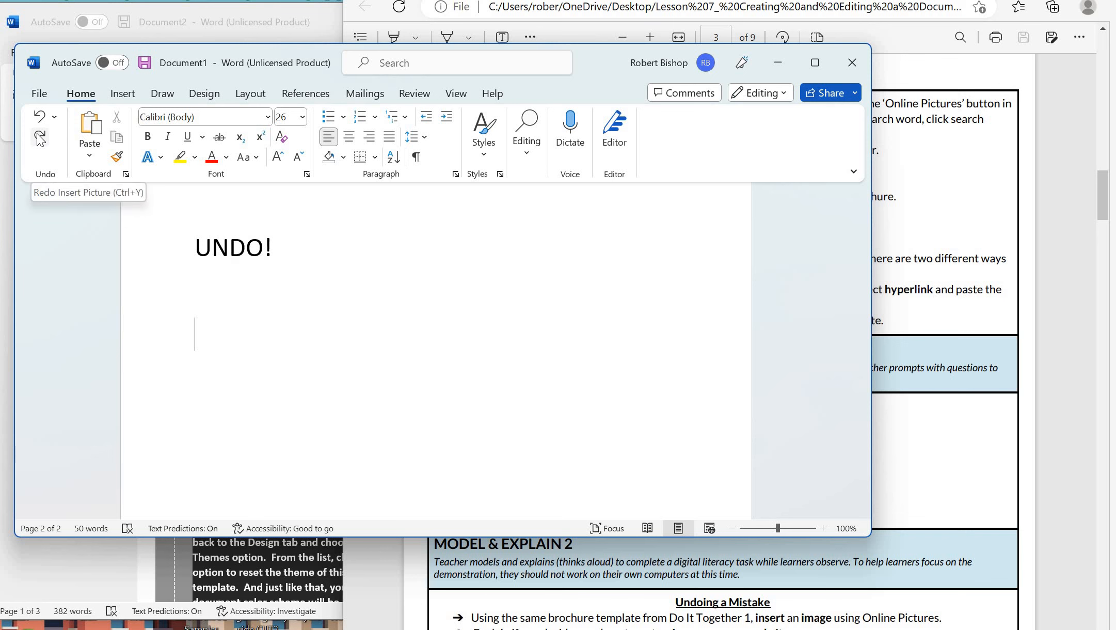
{"action": "left_click", "coordinate": [40, 137]}
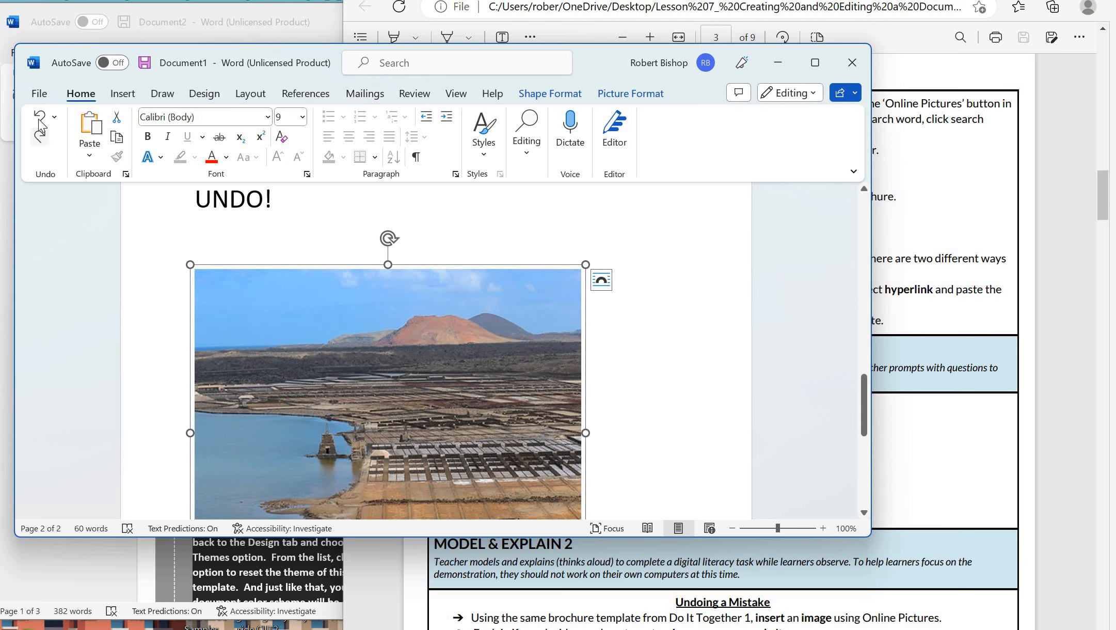
{"action": "left_click", "coordinate": [40, 117]}
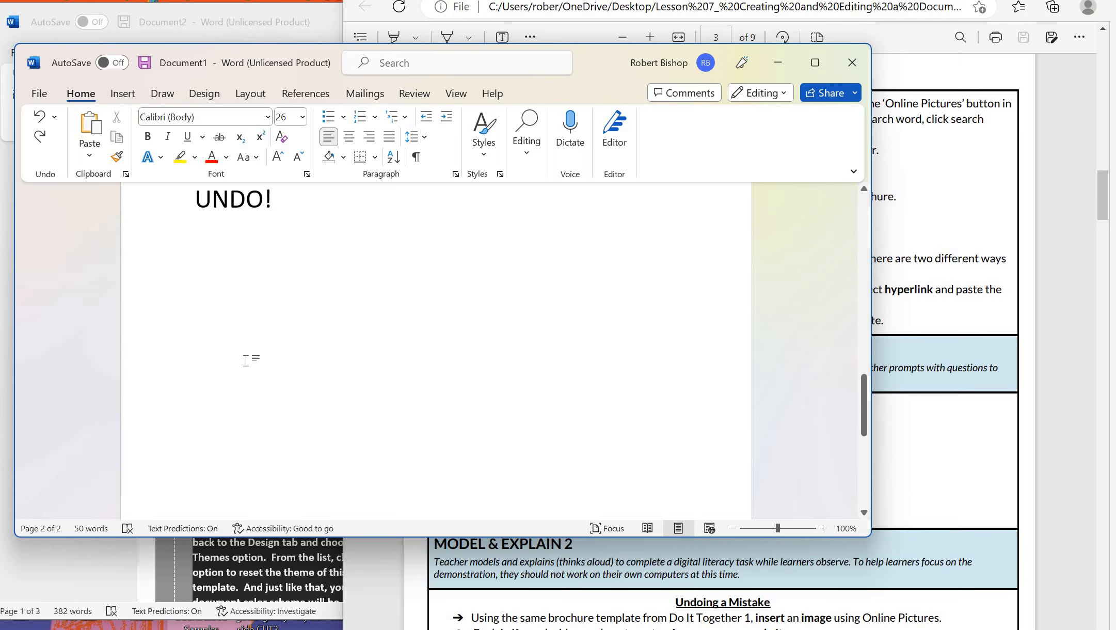
{"action": "key", "text": "ctrl+z"}
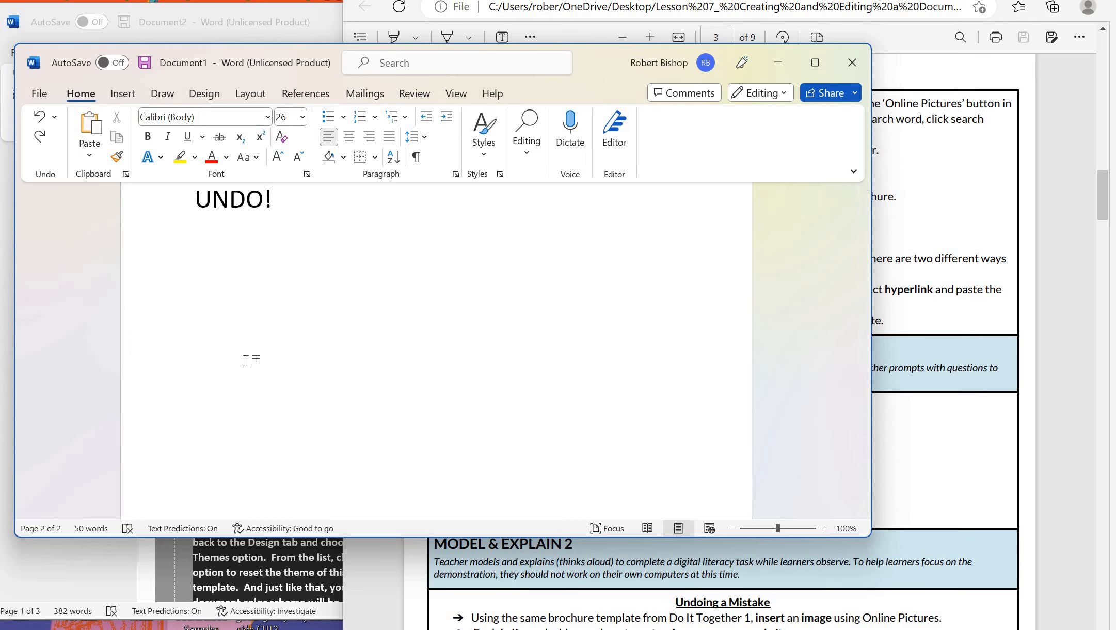
Insert the fluffy white Pekingese photo from an online 'dog' picture search
{"action": "left_click", "coordinate": [122, 94]}
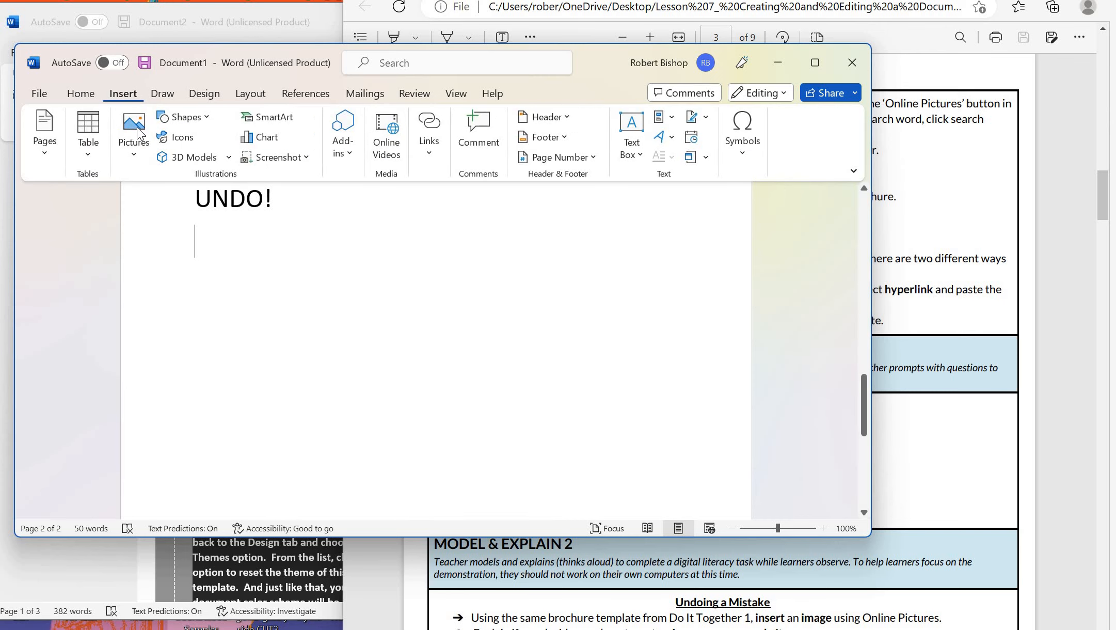
{"action": "left_click", "coordinate": [141, 158]}
{"action": "left_click", "coordinate": [170, 249]}
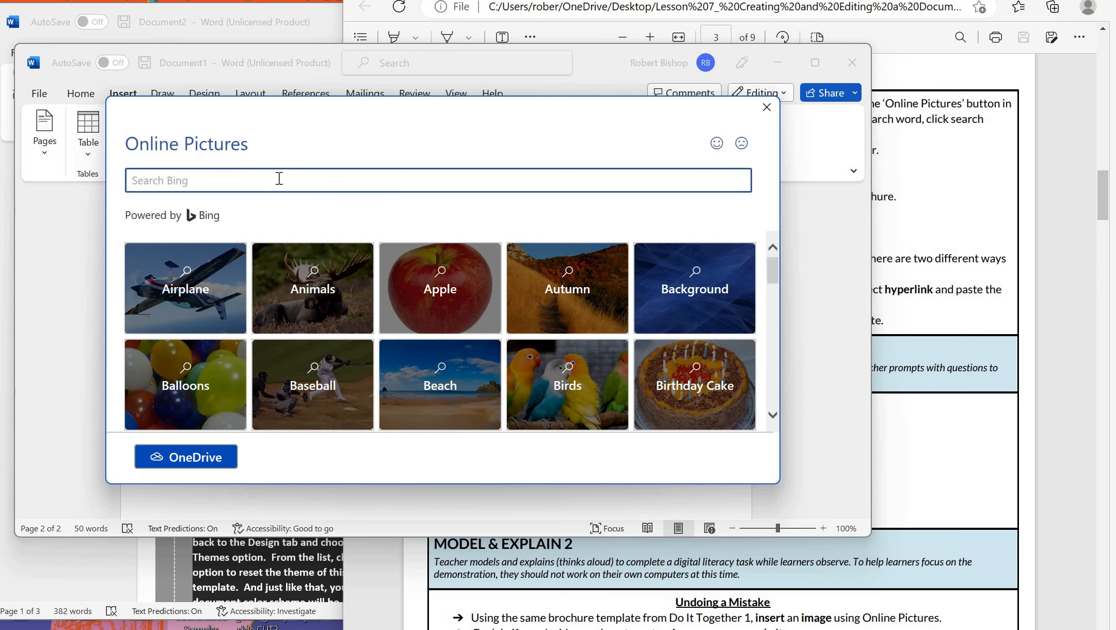
{"action": "left_click", "coordinate": [240, 178]}
{"action": "type", "text": "dog"}
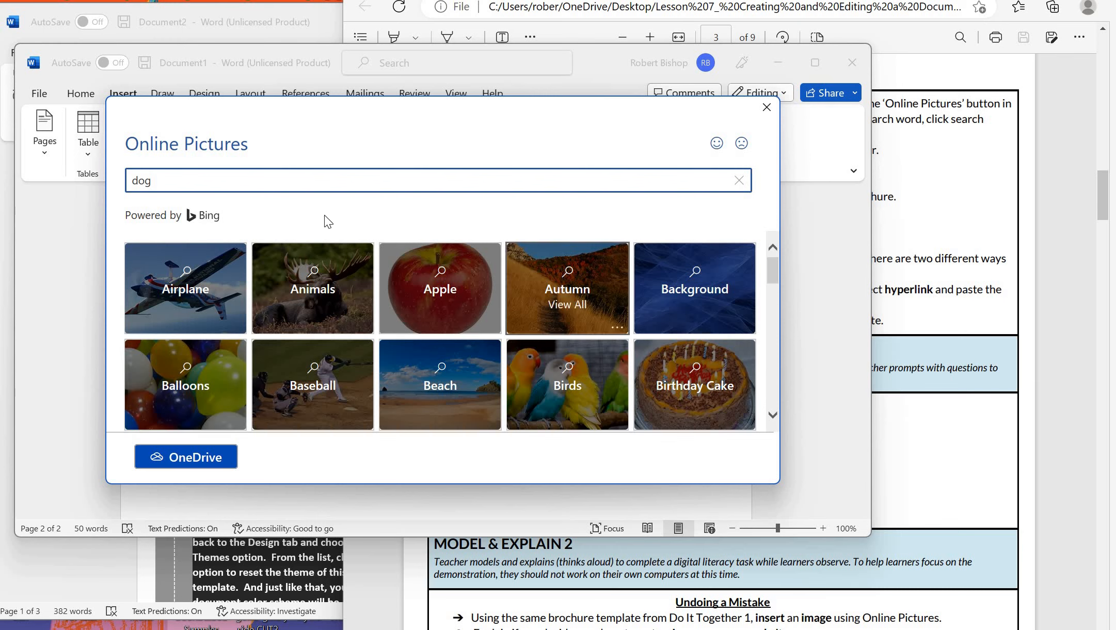
{"action": "key", "text": "Return"}
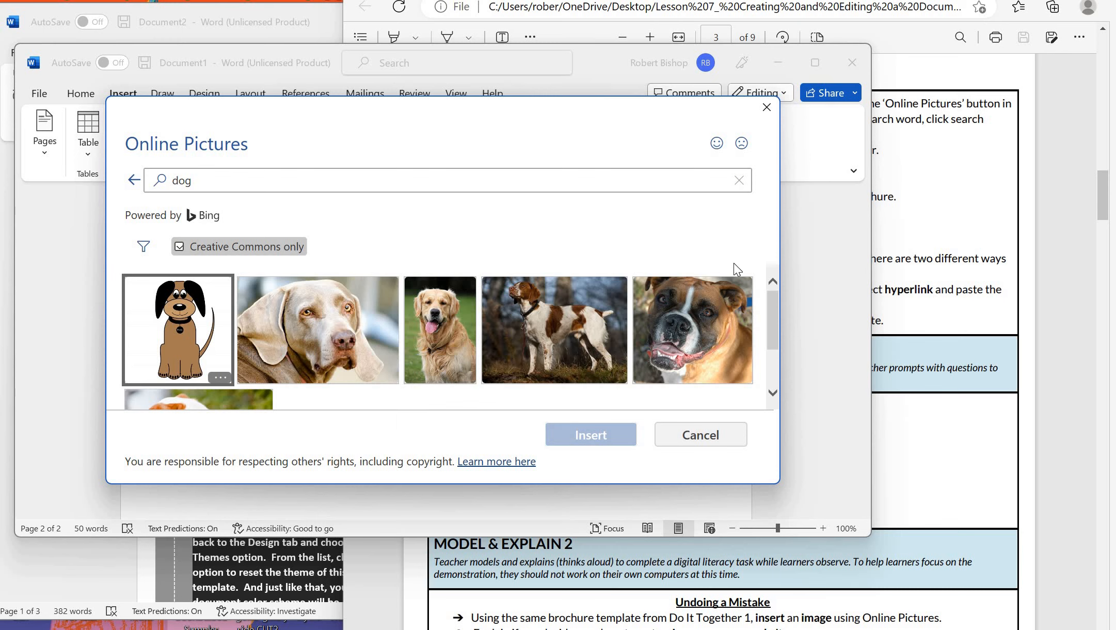
{"action": "left_click_drag", "start_coordinate": [773, 331], "coordinate": [776, 385]}
{"action": "scroll", "coordinate": [773, 382], "scroll_direction": "down", "scroll_amount": 2}
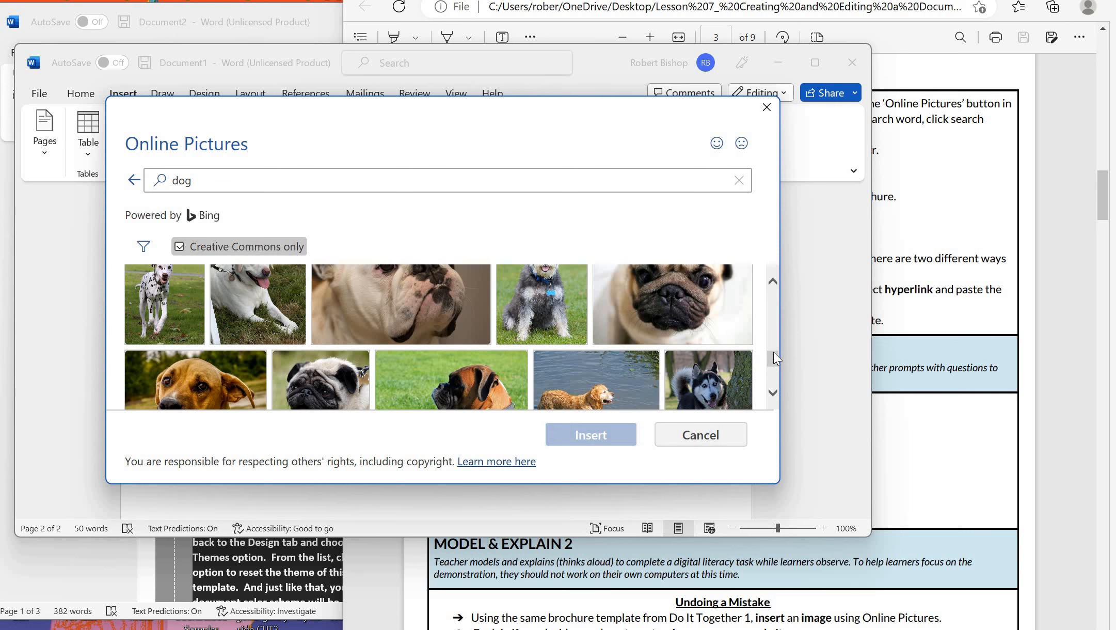
{"action": "scroll", "coordinate": [748, 398], "scroll_direction": "up", "scroll_amount": 2}
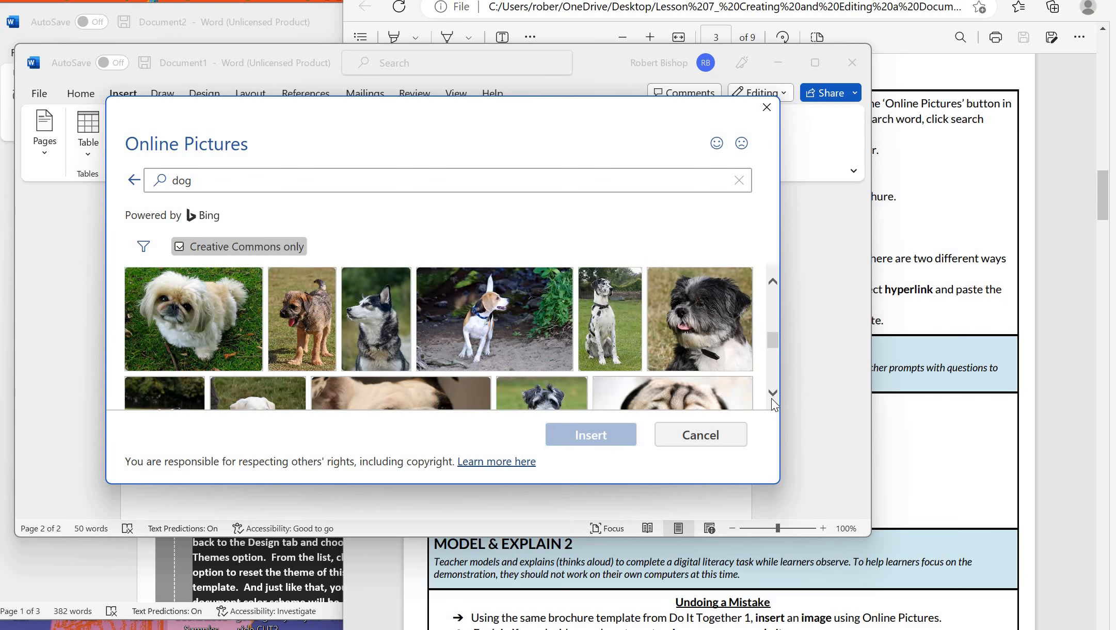
{"action": "left_click", "coordinate": [772, 398]}
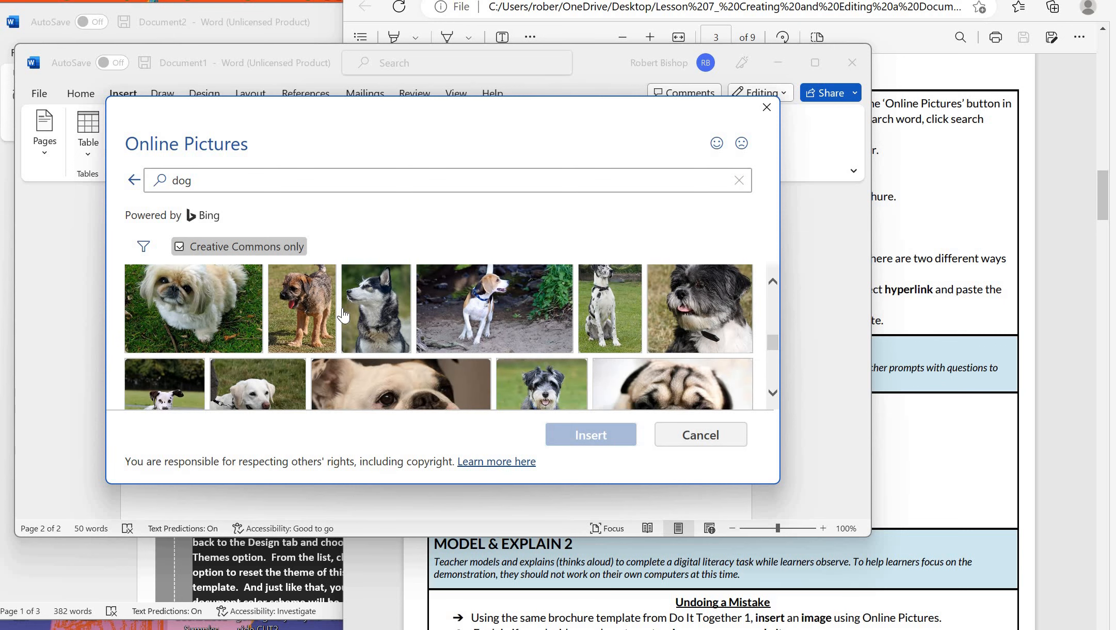
{"action": "double_click", "coordinate": [214, 297]}
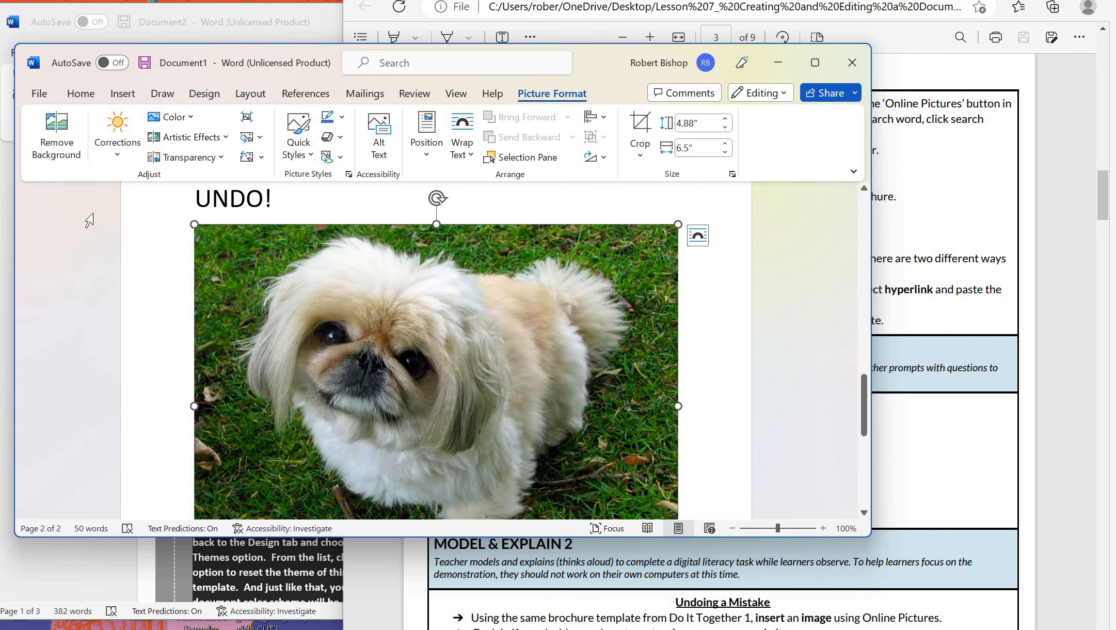
Undo the Pekingese photo and insert a close-up bulldog from an online 'dog' search instead
{"action": "left_click", "coordinate": [80, 93]}
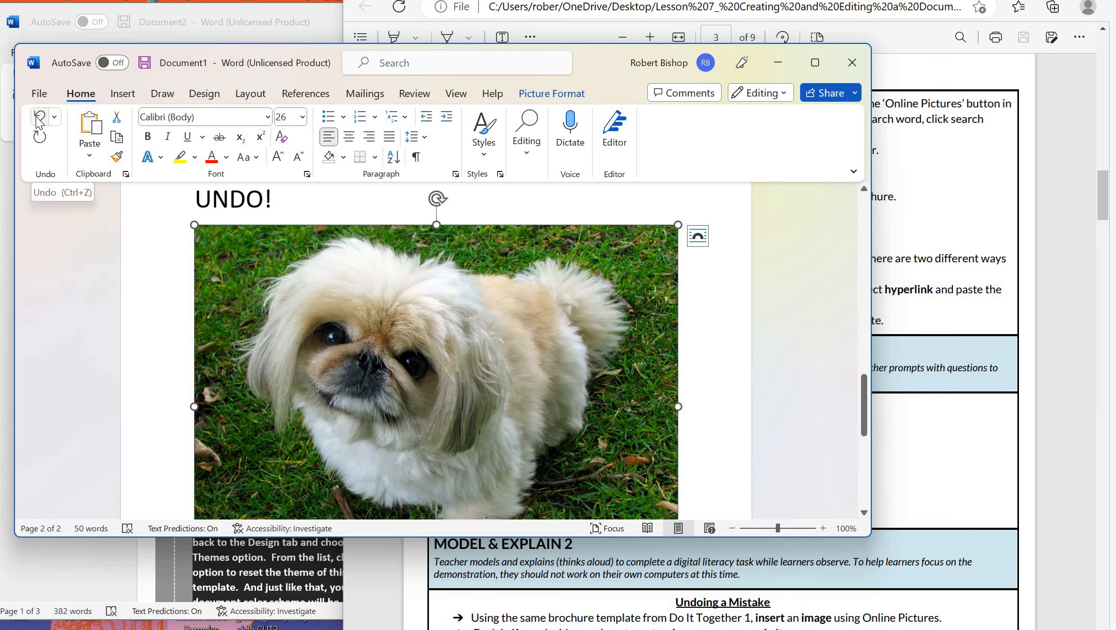
{"action": "left_click", "coordinate": [39, 117]}
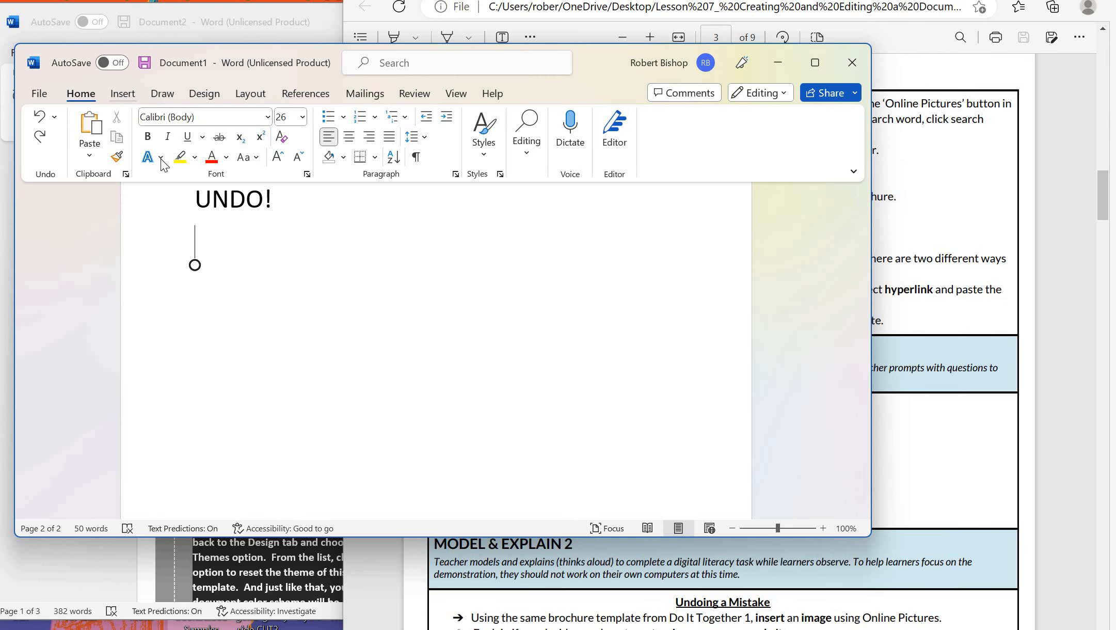
{"action": "left_click", "coordinate": [122, 93]}
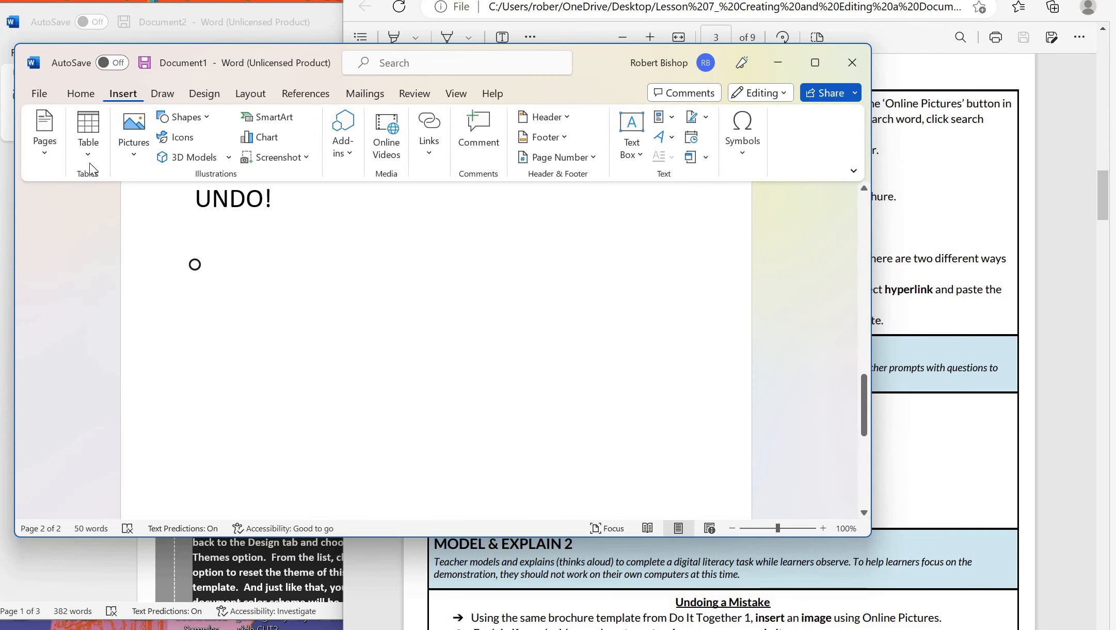
{"action": "left_click", "coordinate": [134, 136]}
{"action": "left_click", "coordinate": [185, 252]}
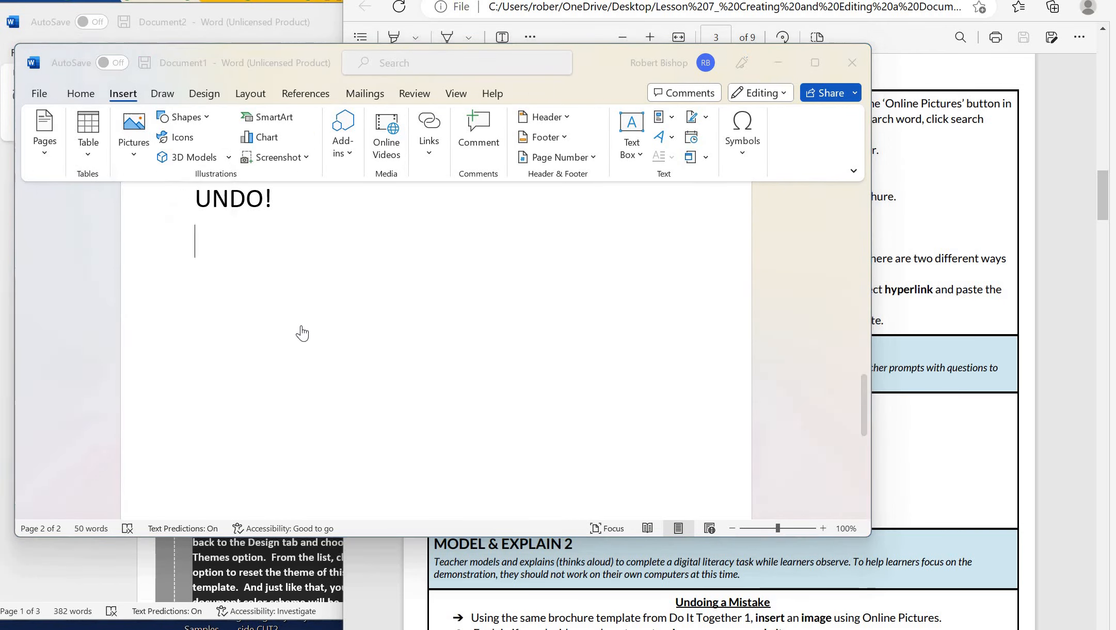
{"action": "left_click", "coordinate": [223, 179]}
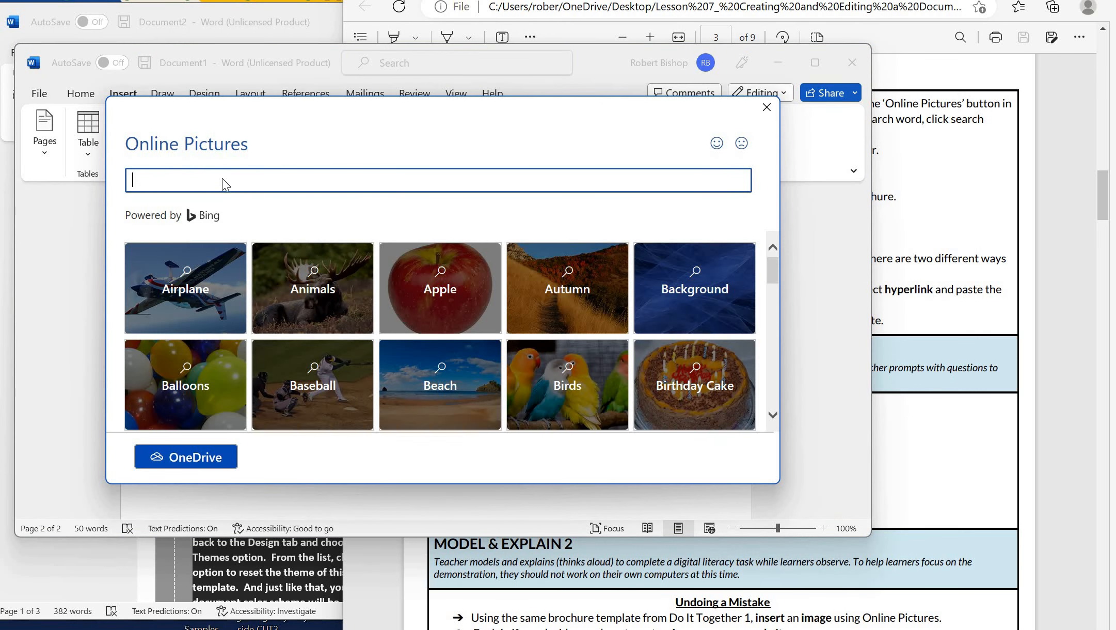
{"action": "type", "text": "dog"}
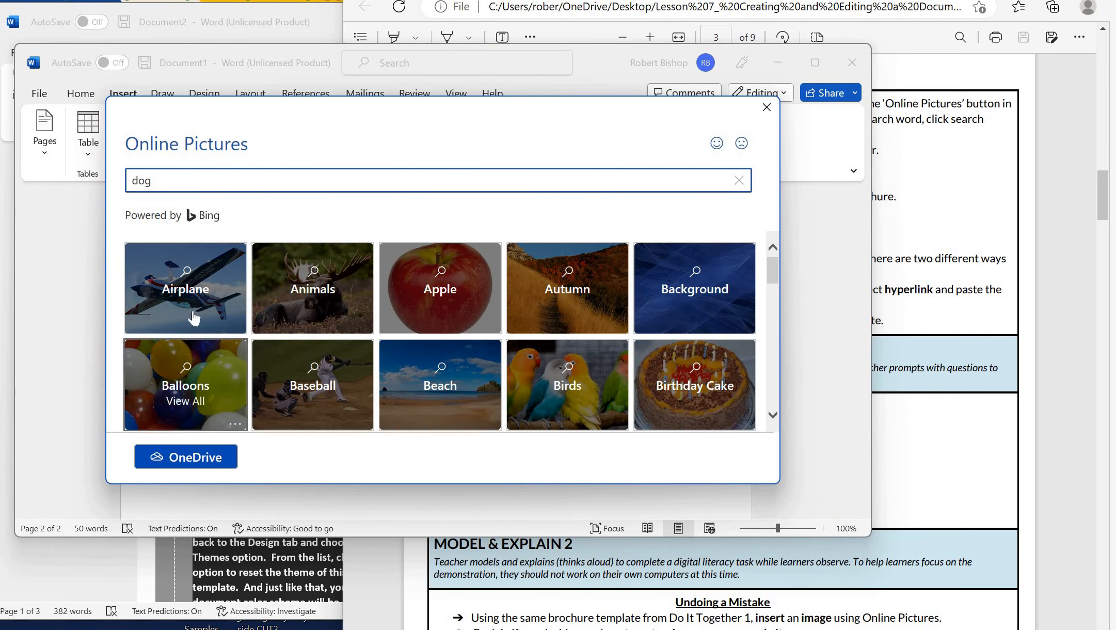
{"action": "key", "text": "Return"}
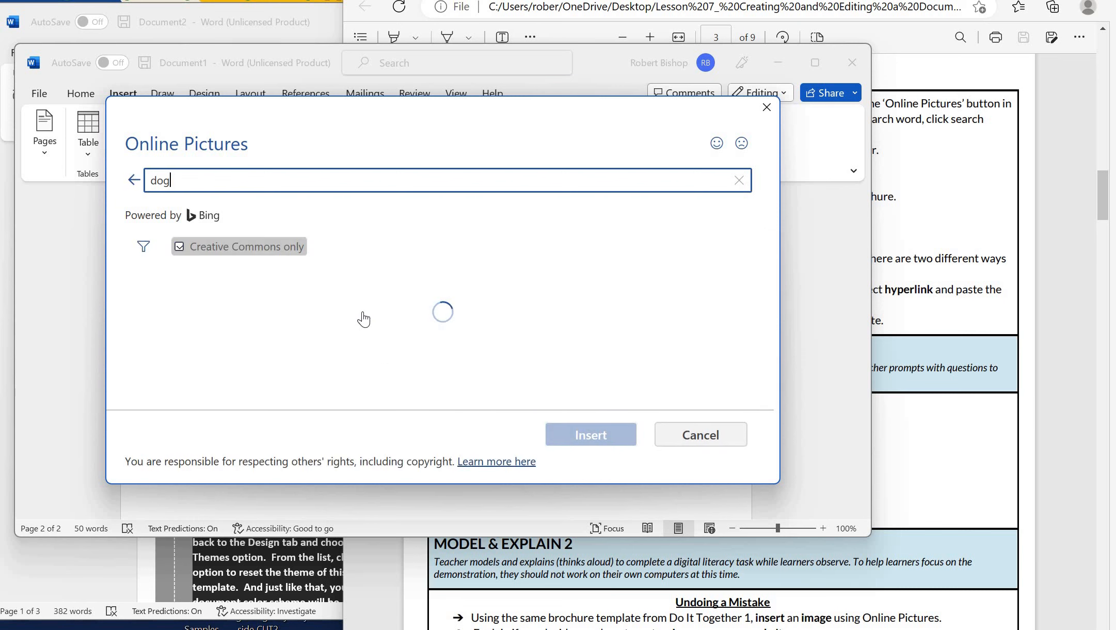
{"action": "scroll", "coordinate": [382, 338], "scroll_direction": "down", "scroll_amount": 2}
{"action": "scroll", "coordinate": [382, 338], "scroll_direction": "down", "scroll_amount": 3}
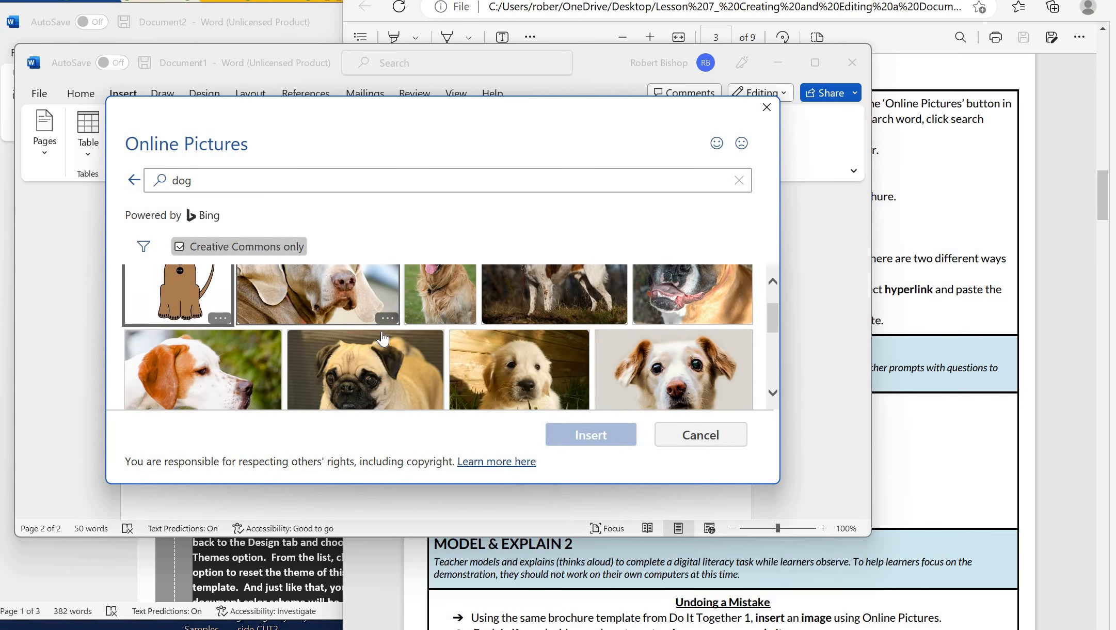
{"action": "scroll", "coordinate": [383, 338], "scroll_direction": "down", "scroll_amount": 3}
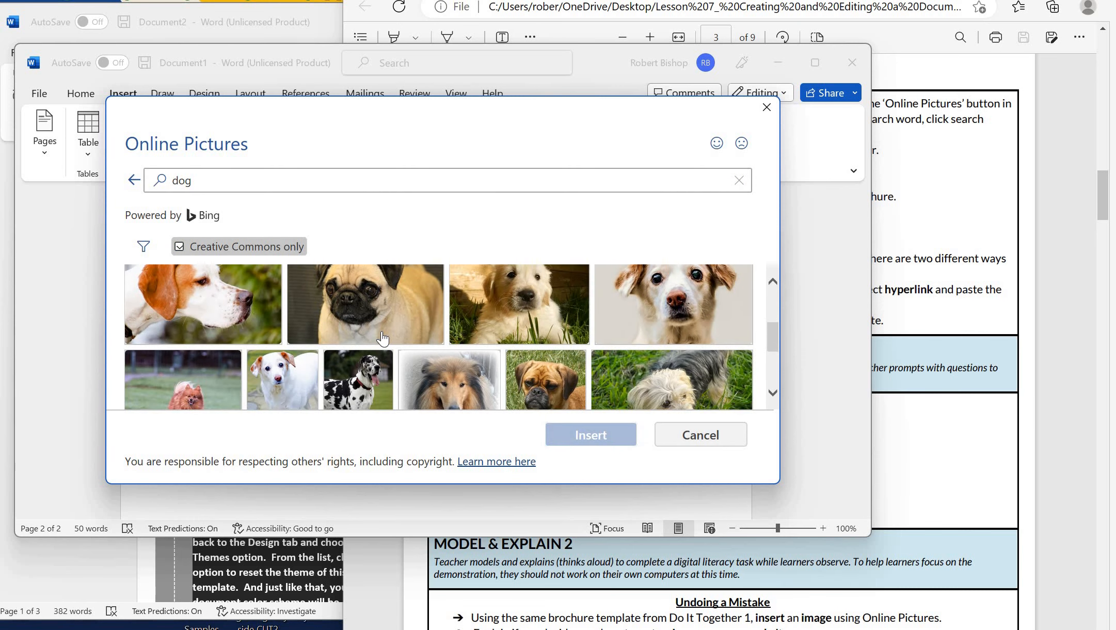
{"action": "scroll", "coordinate": [382, 338], "scroll_direction": "down", "scroll_amount": 3}
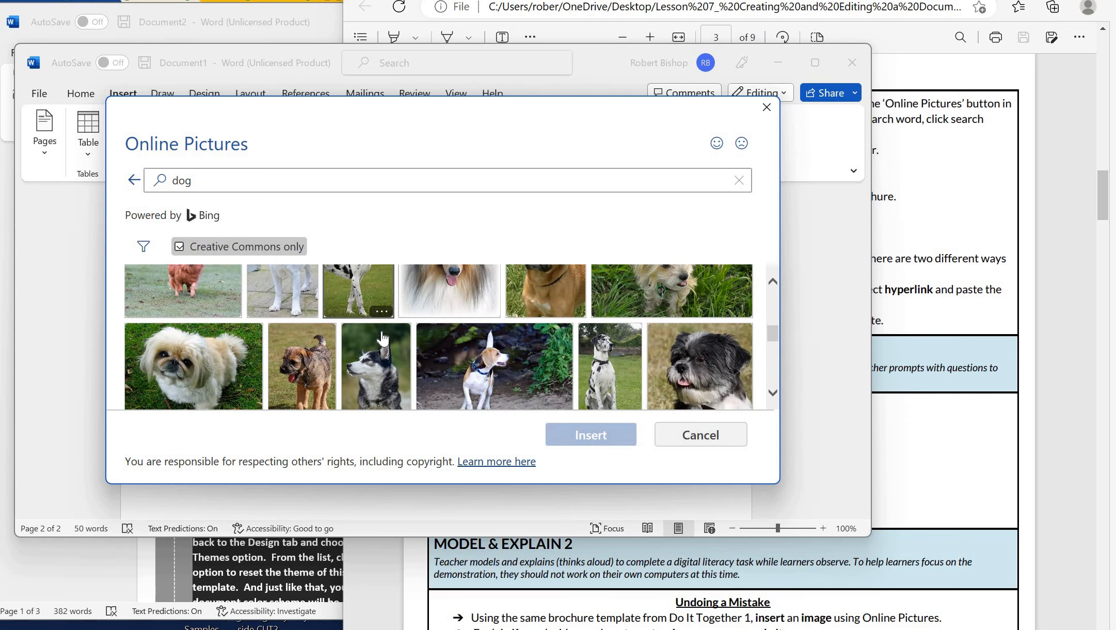
{"action": "scroll", "coordinate": [382, 339], "scroll_direction": "down", "scroll_amount": 2}
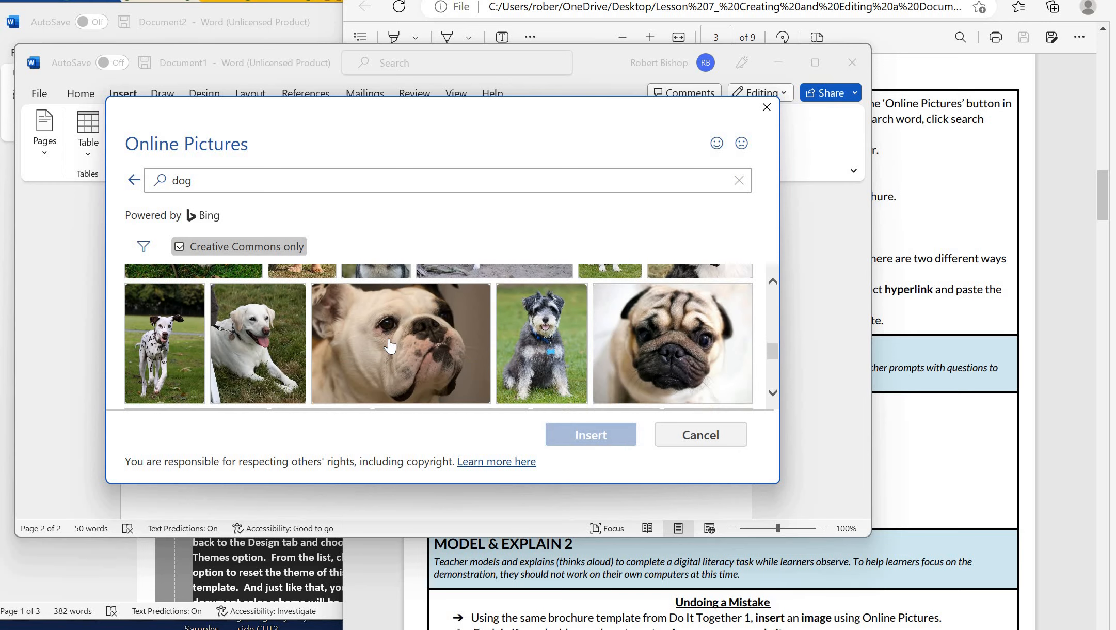
{"action": "double_click", "coordinate": [388, 342]}
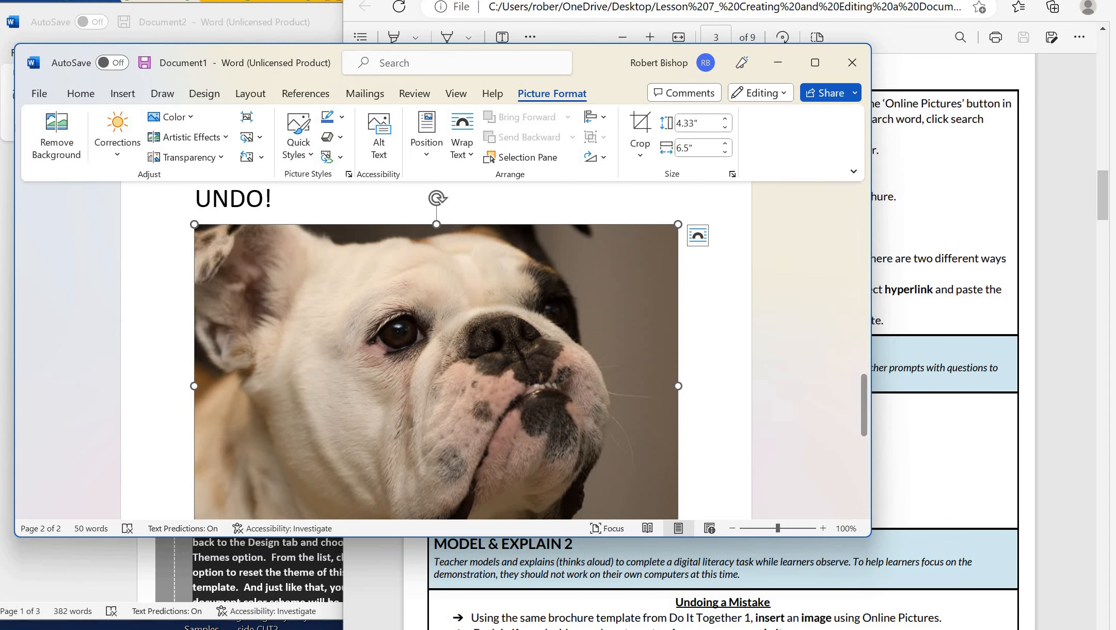
Check the print preview of the UNDO! page with the bulldog photo, then return to the document
{"action": "left_click", "coordinate": [47, 91]}
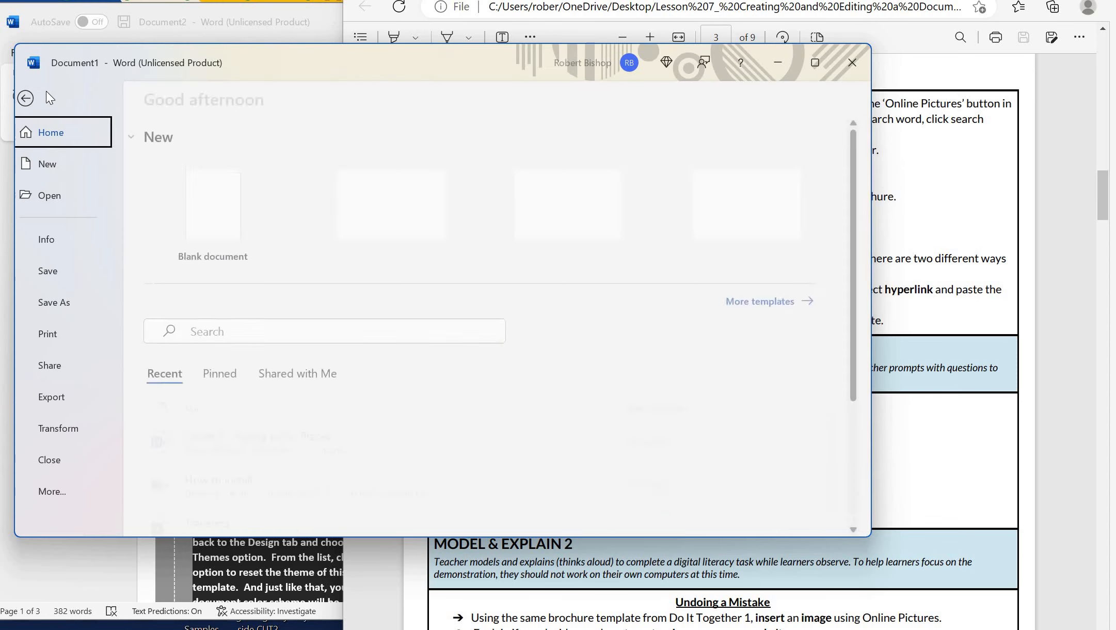
{"action": "left_click", "coordinate": [68, 334]}
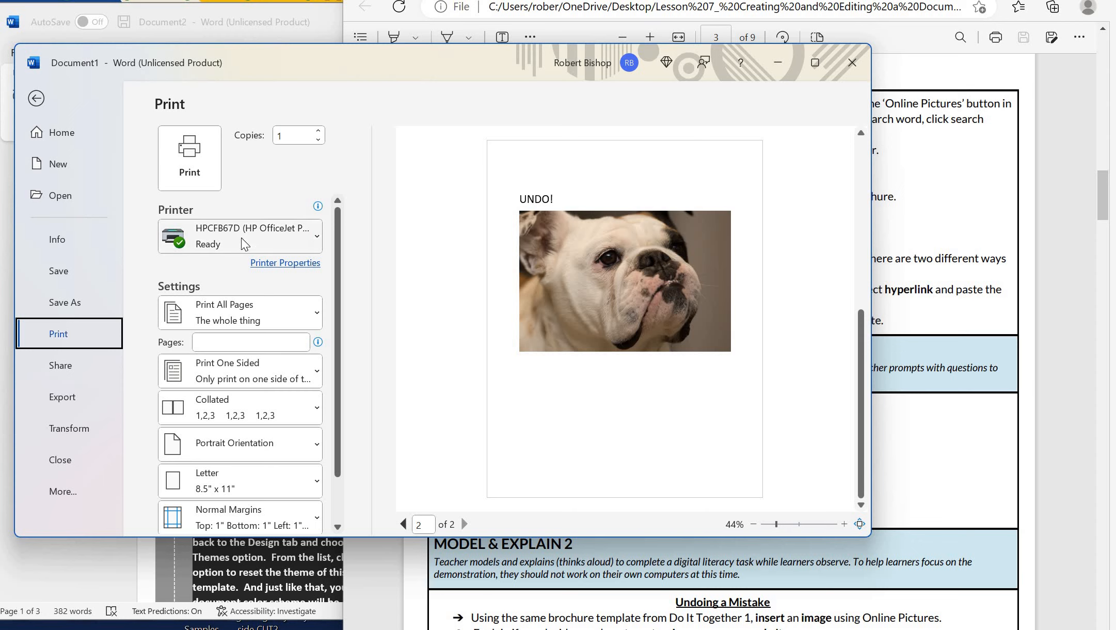
{"action": "mouse_move", "coordinate": [240, 237]}
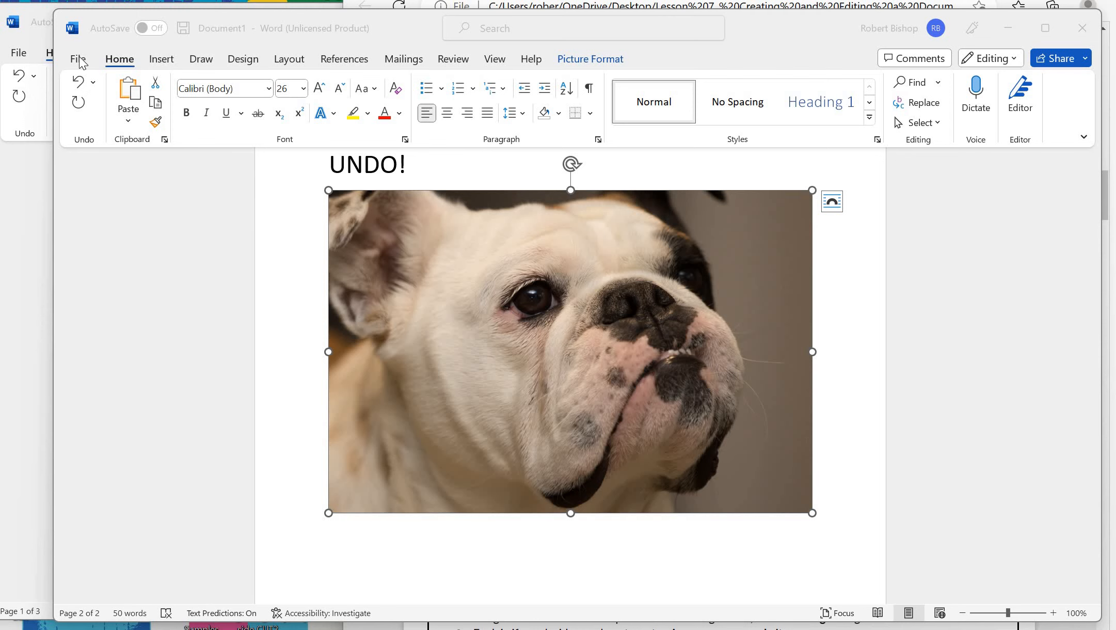
{"action": "left_click", "coordinate": [80, 58]}
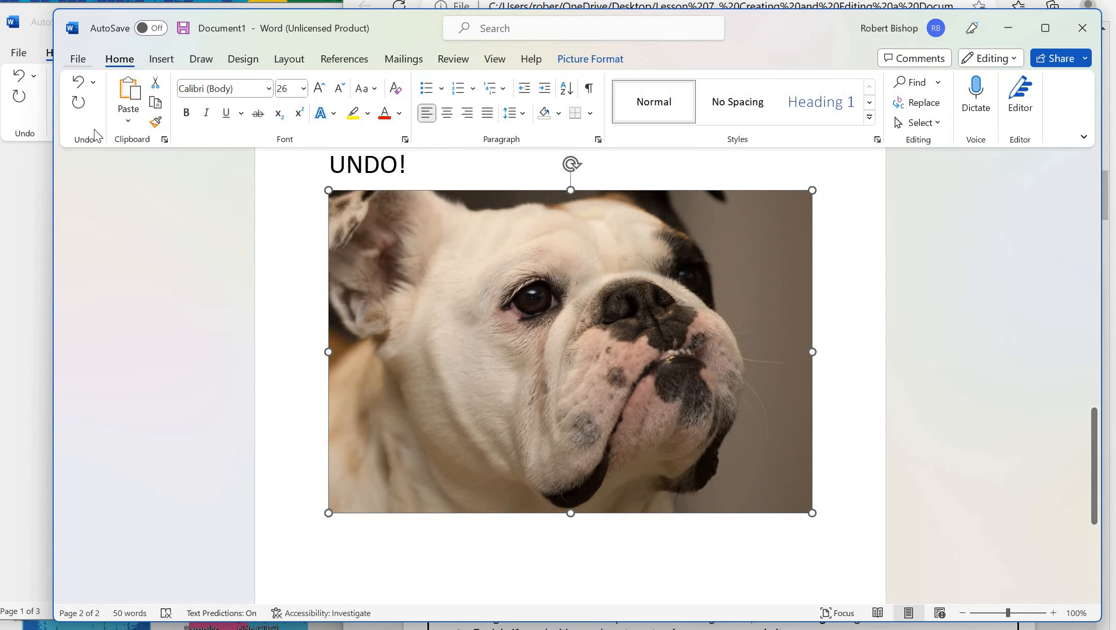
{"action": "left_click", "coordinate": [80, 59]}
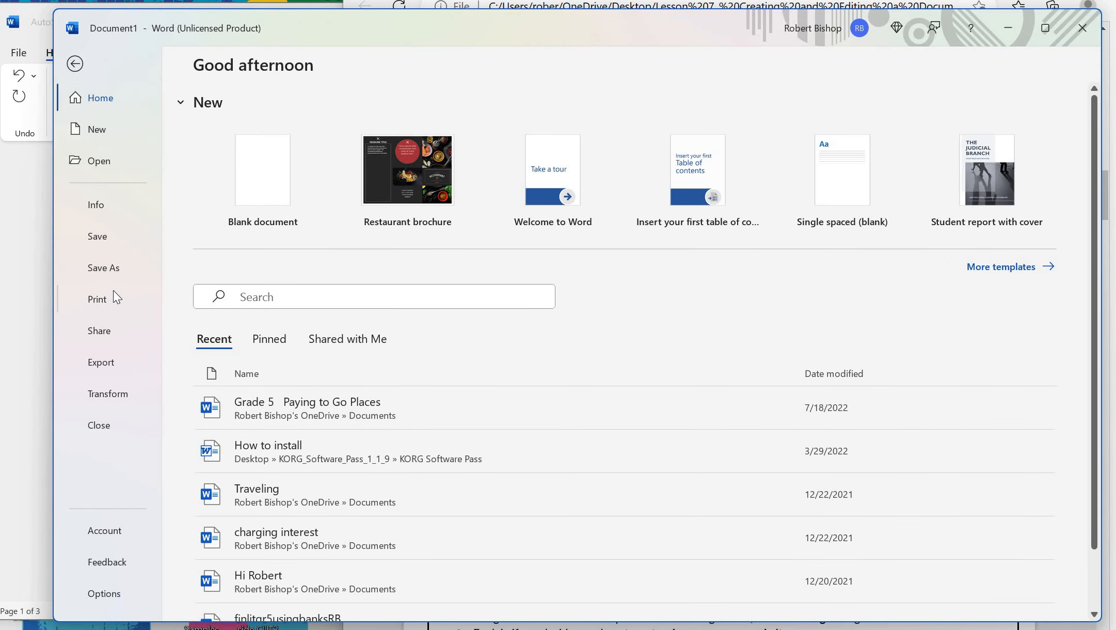
{"action": "left_click", "coordinate": [113, 292]}
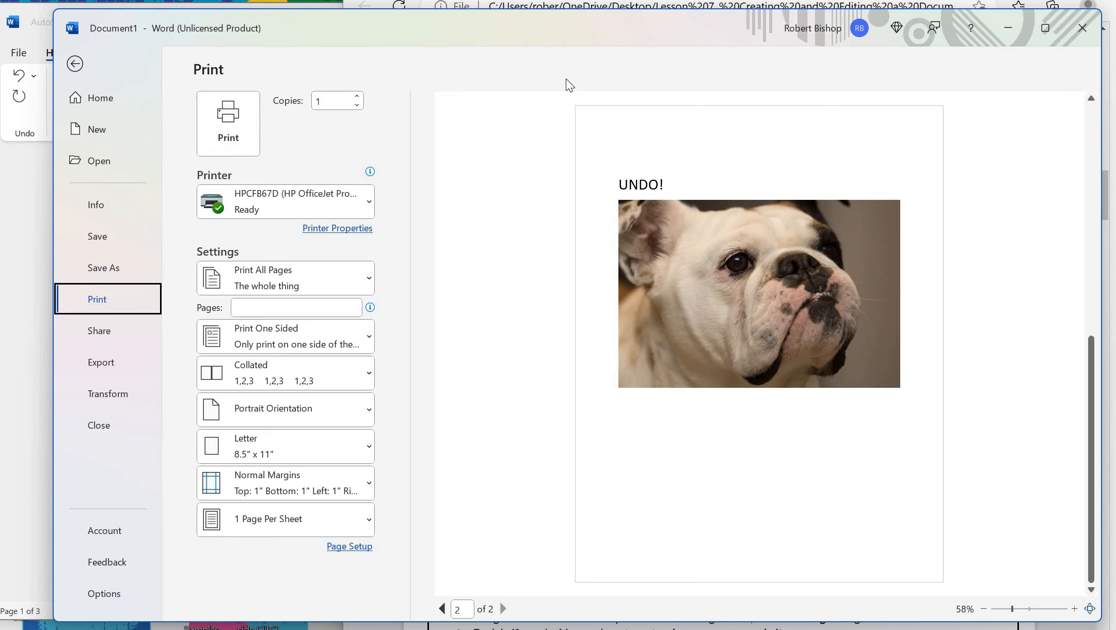
{"action": "left_click", "coordinate": [624, 409]}
Leave print preview and place the cursor right after the bulldog photo on the UNDO! page
{"action": "left_click", "coordinate": [75, 64]}
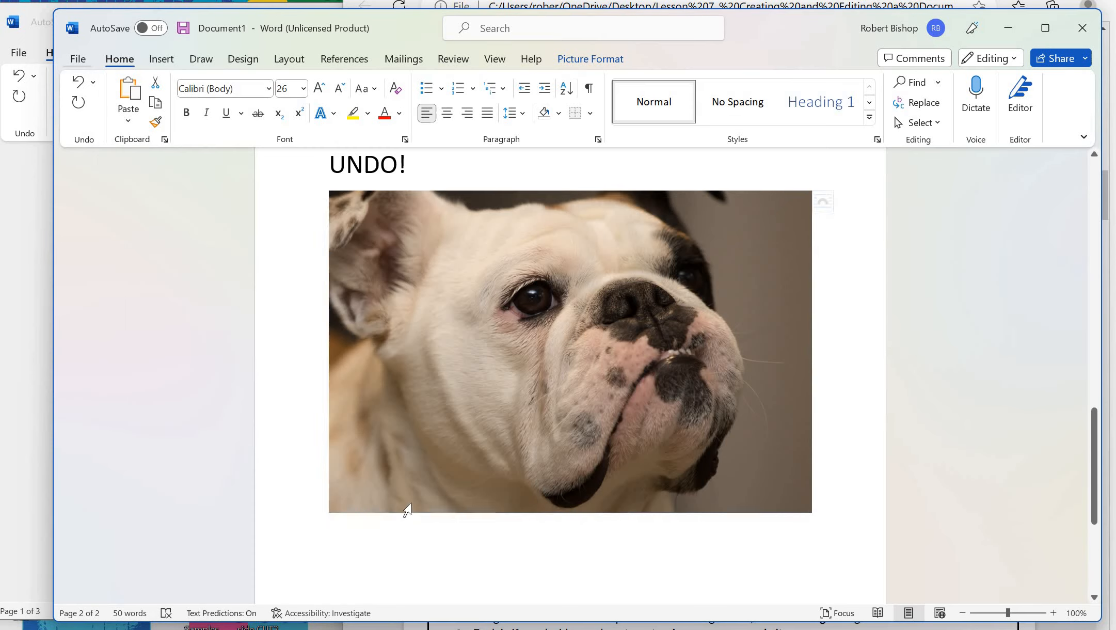
{"action": "left_click", "coordinate": [406, 508]}
{"action": "left_click_drag", "start_coordinate": [675, 557], "coordinate": [811, 517]}
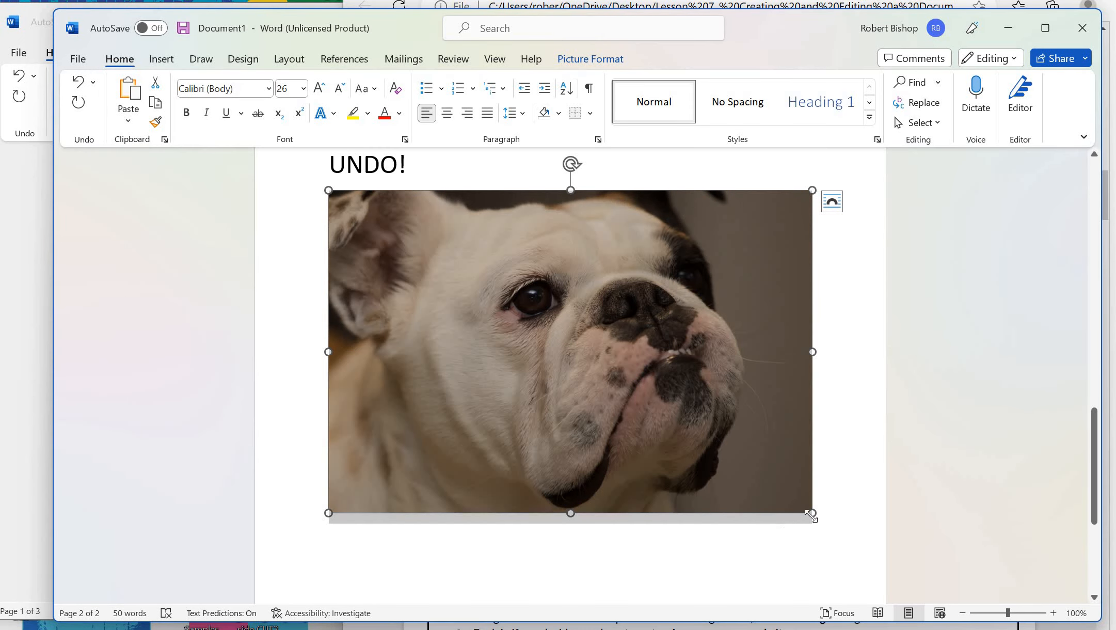
{"action": "left_click", "coordinate": [830, 512]}
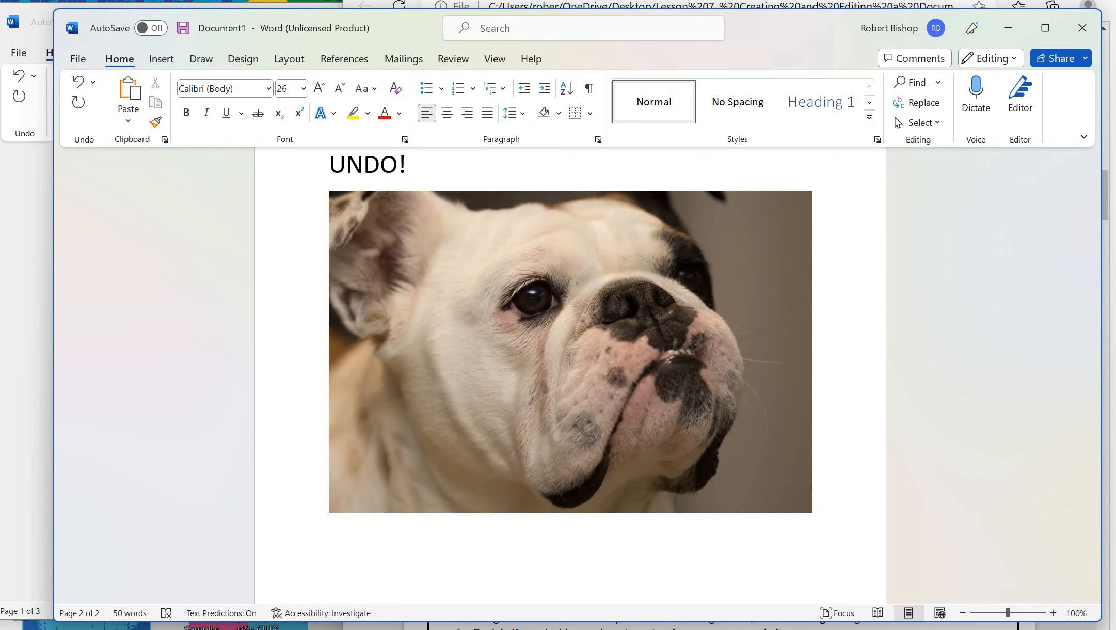
Start a new line below the photo and enter the text 'HAndouts!'
{"action": "key", "text": "Return"}
{"action": "key", "text": "Return"}
{"action": "scroll", "coordinate": [826, 511], "scroll_direction": "down", "scroll_amount": 3}
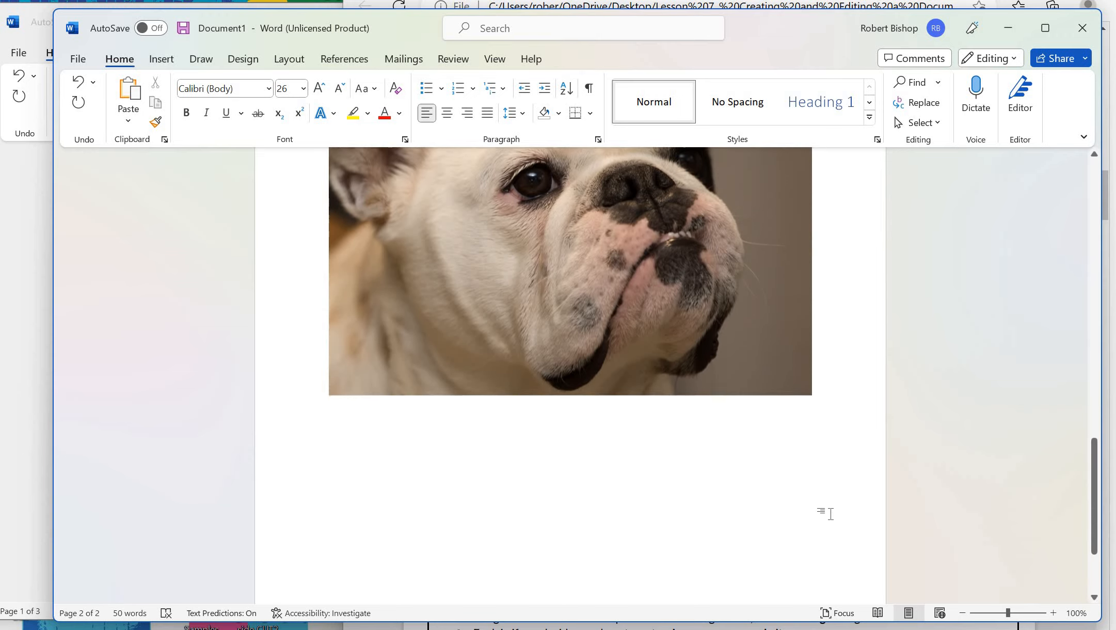
{"action": "type", "text": "HAndo"}
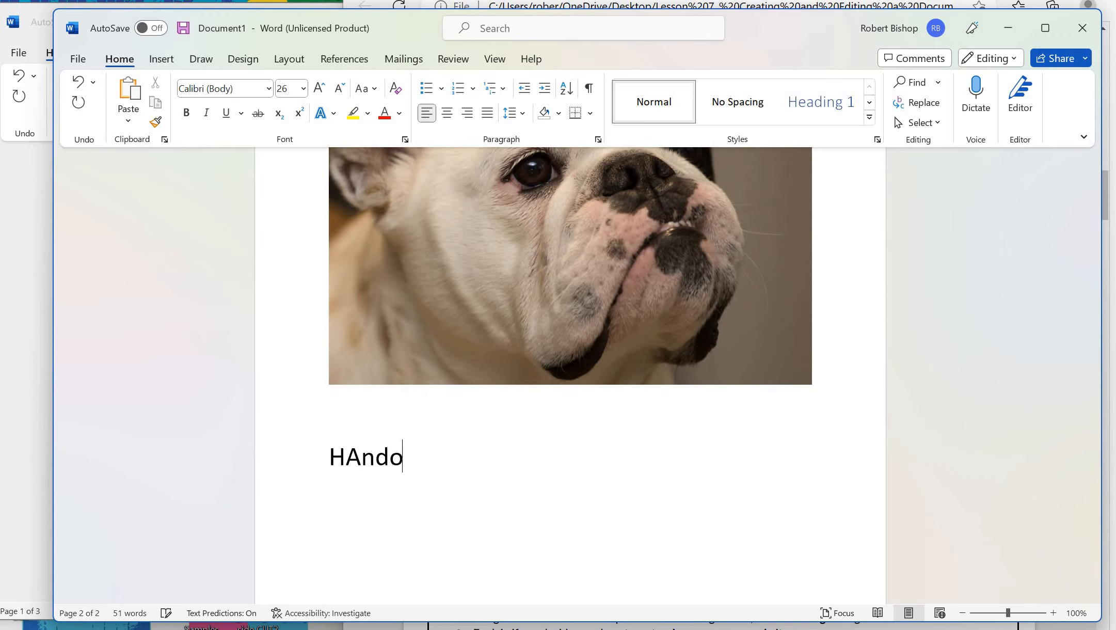
{"action": "type", "text": "uts!"}
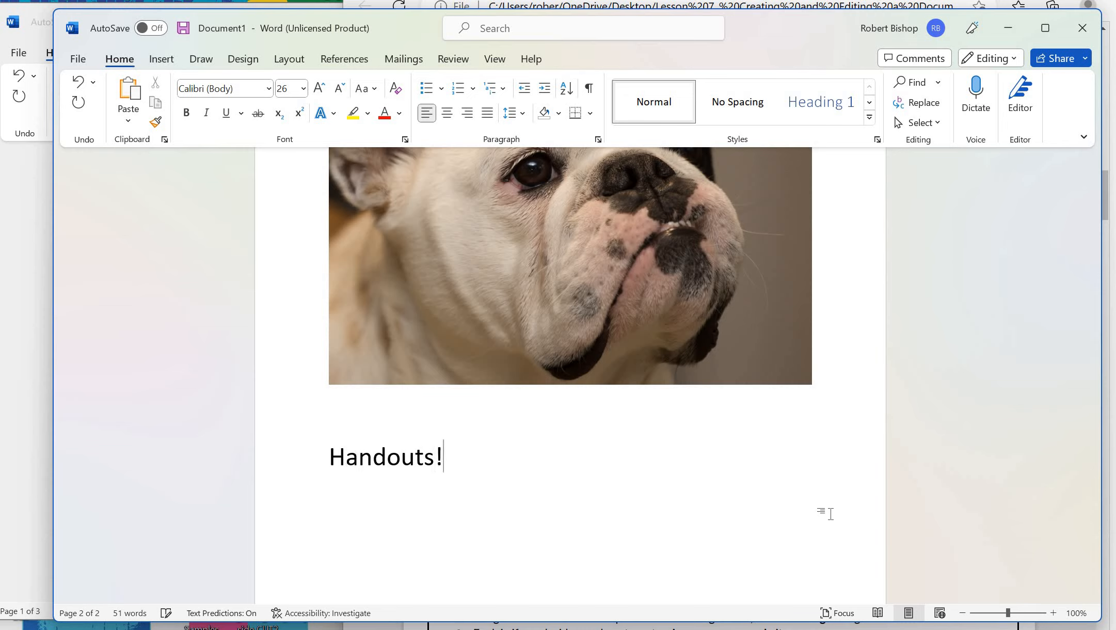